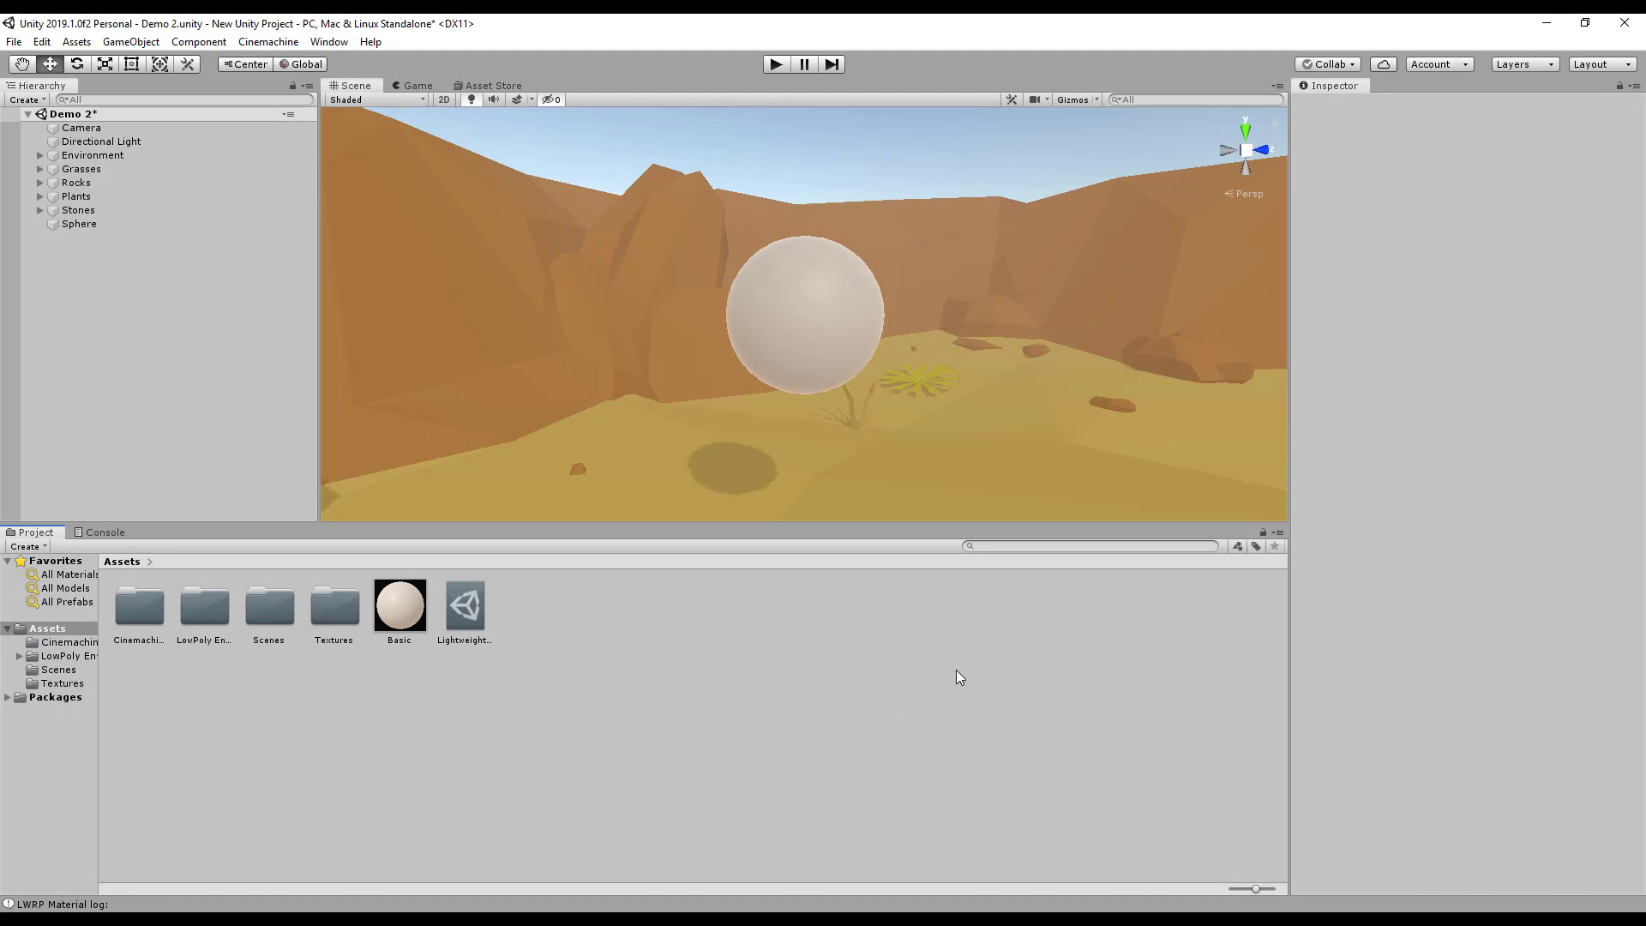
Create a PBR Graph shader named ColourScroll in the Assets folder
right_click(587, 612)
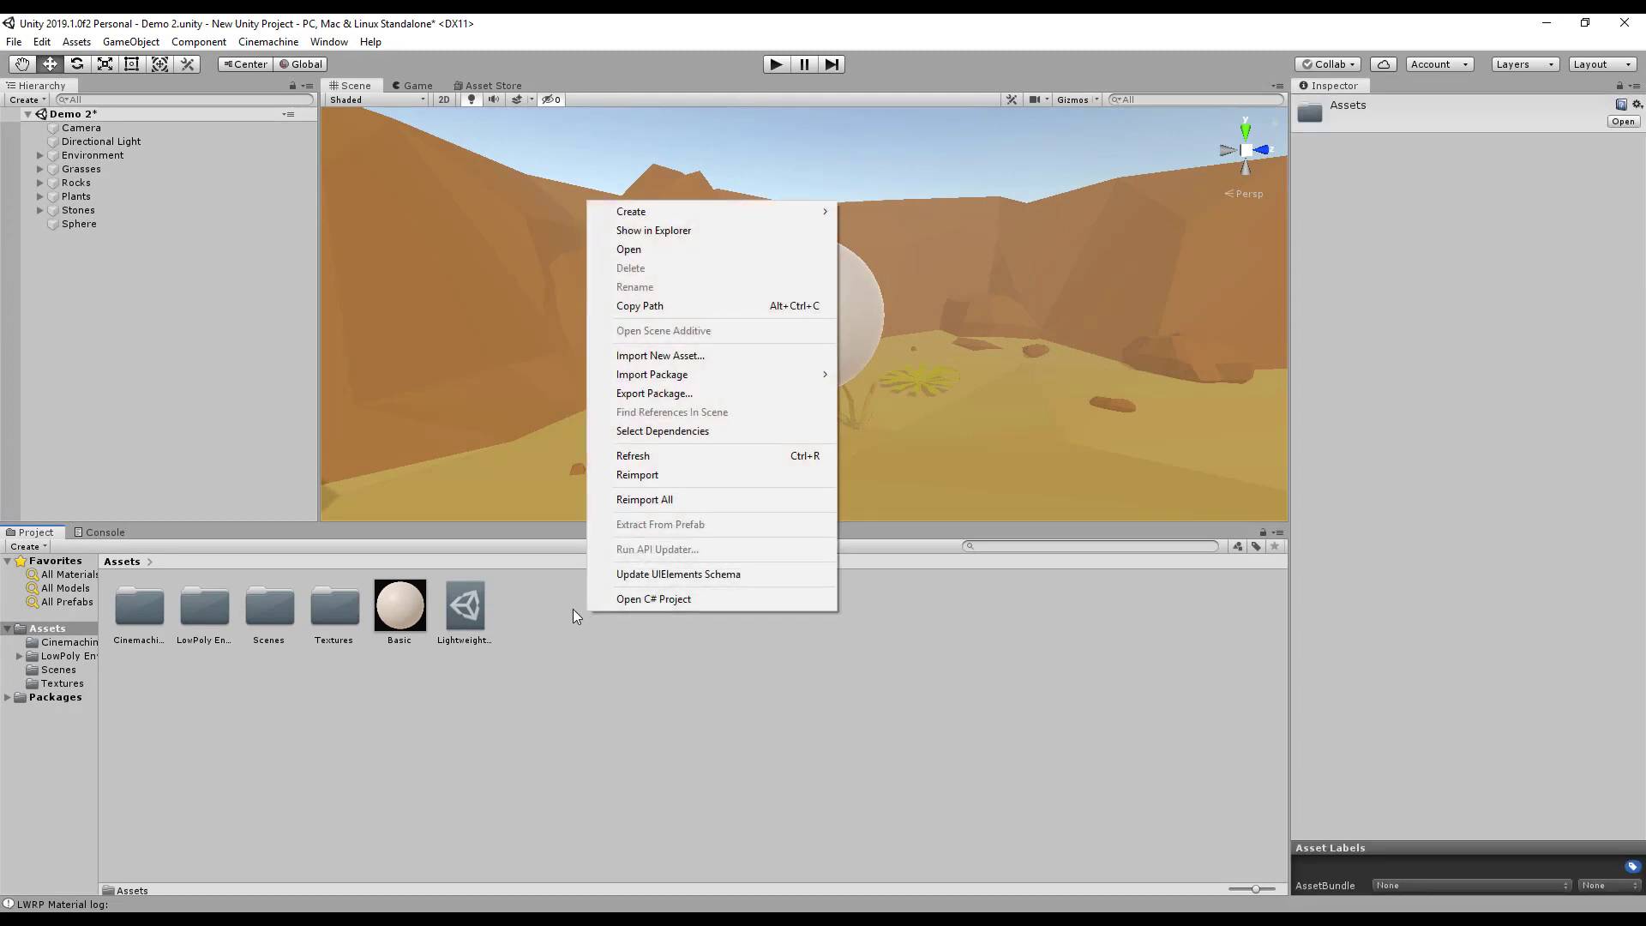
mouse_move(742, 214)
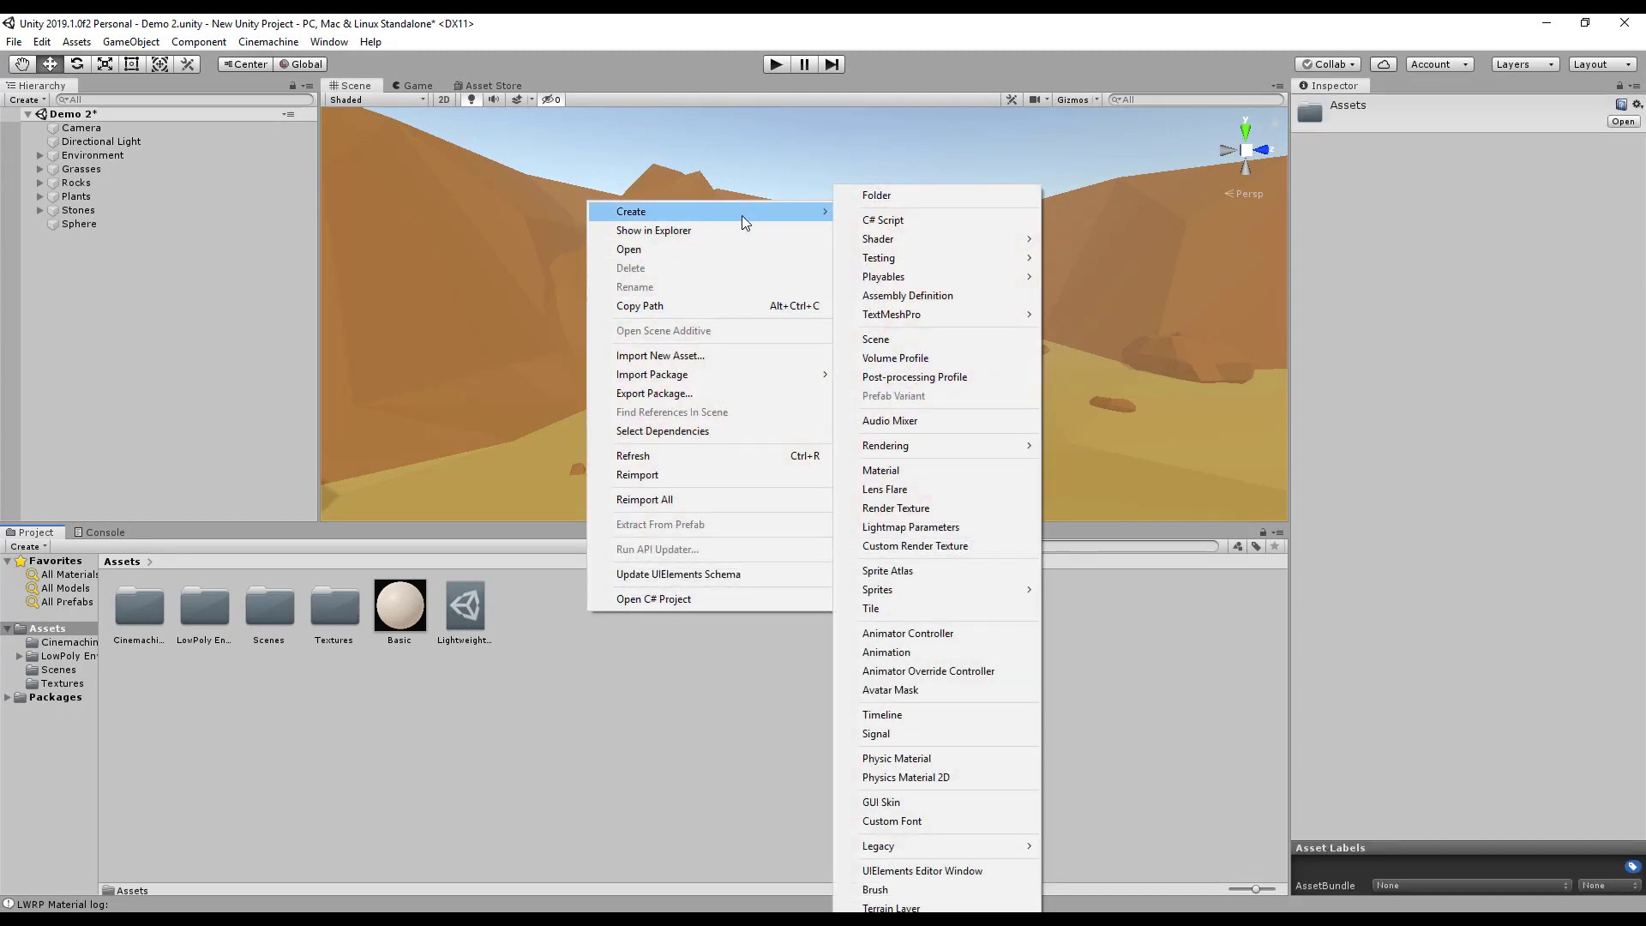
mouse_move(943, 247)
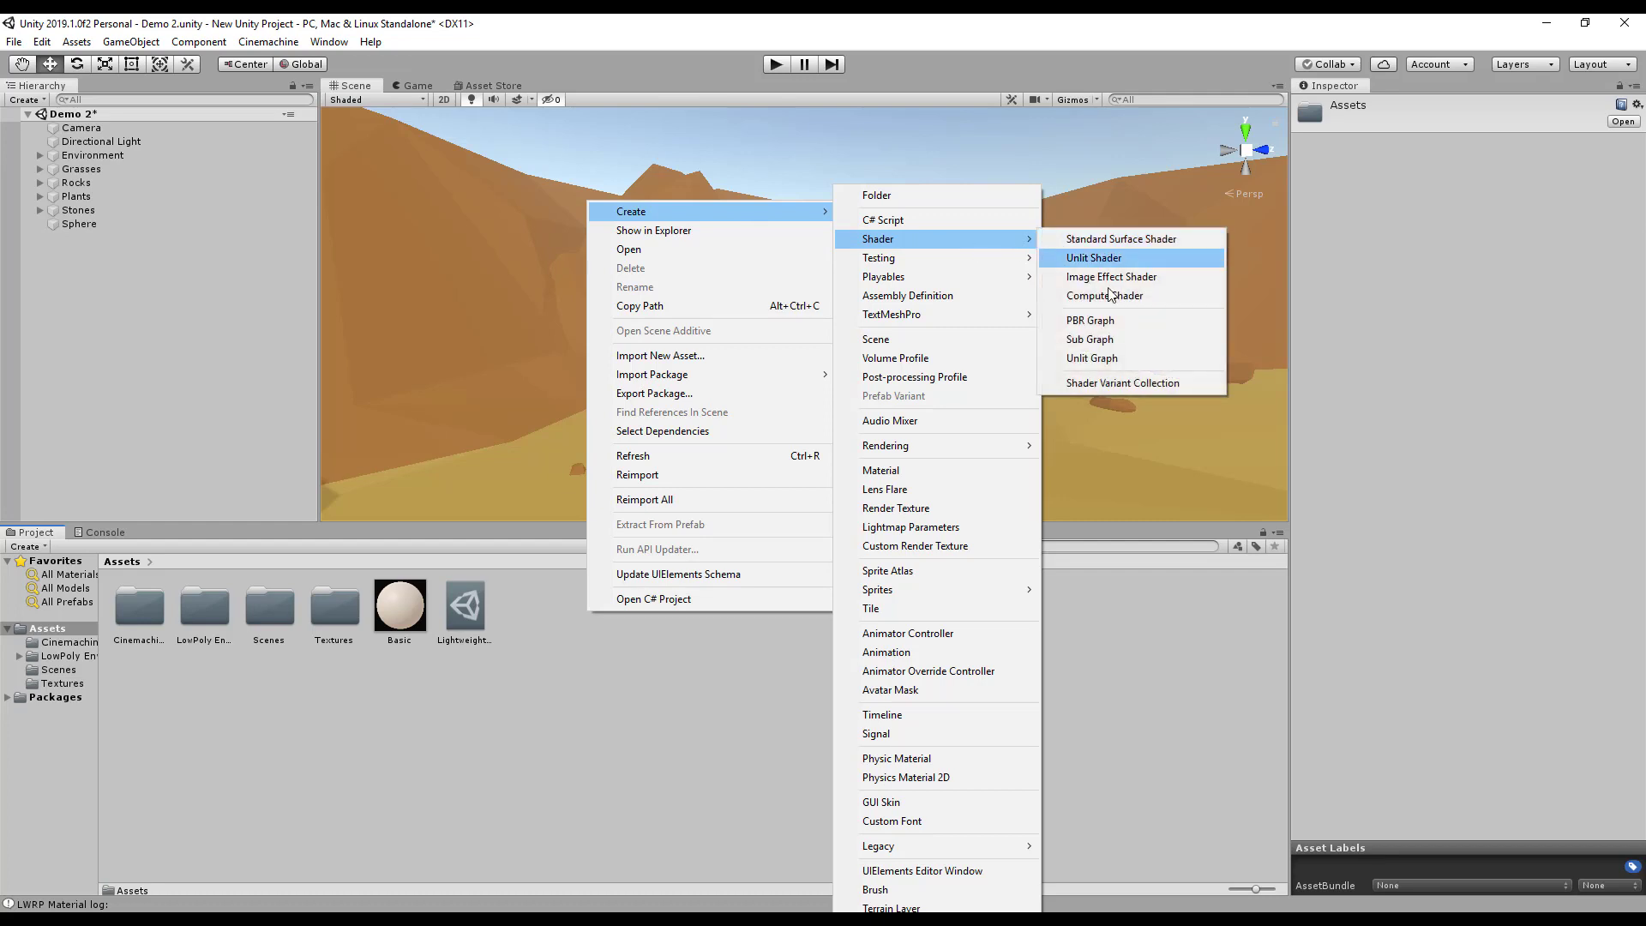
left_click(1125, 322)
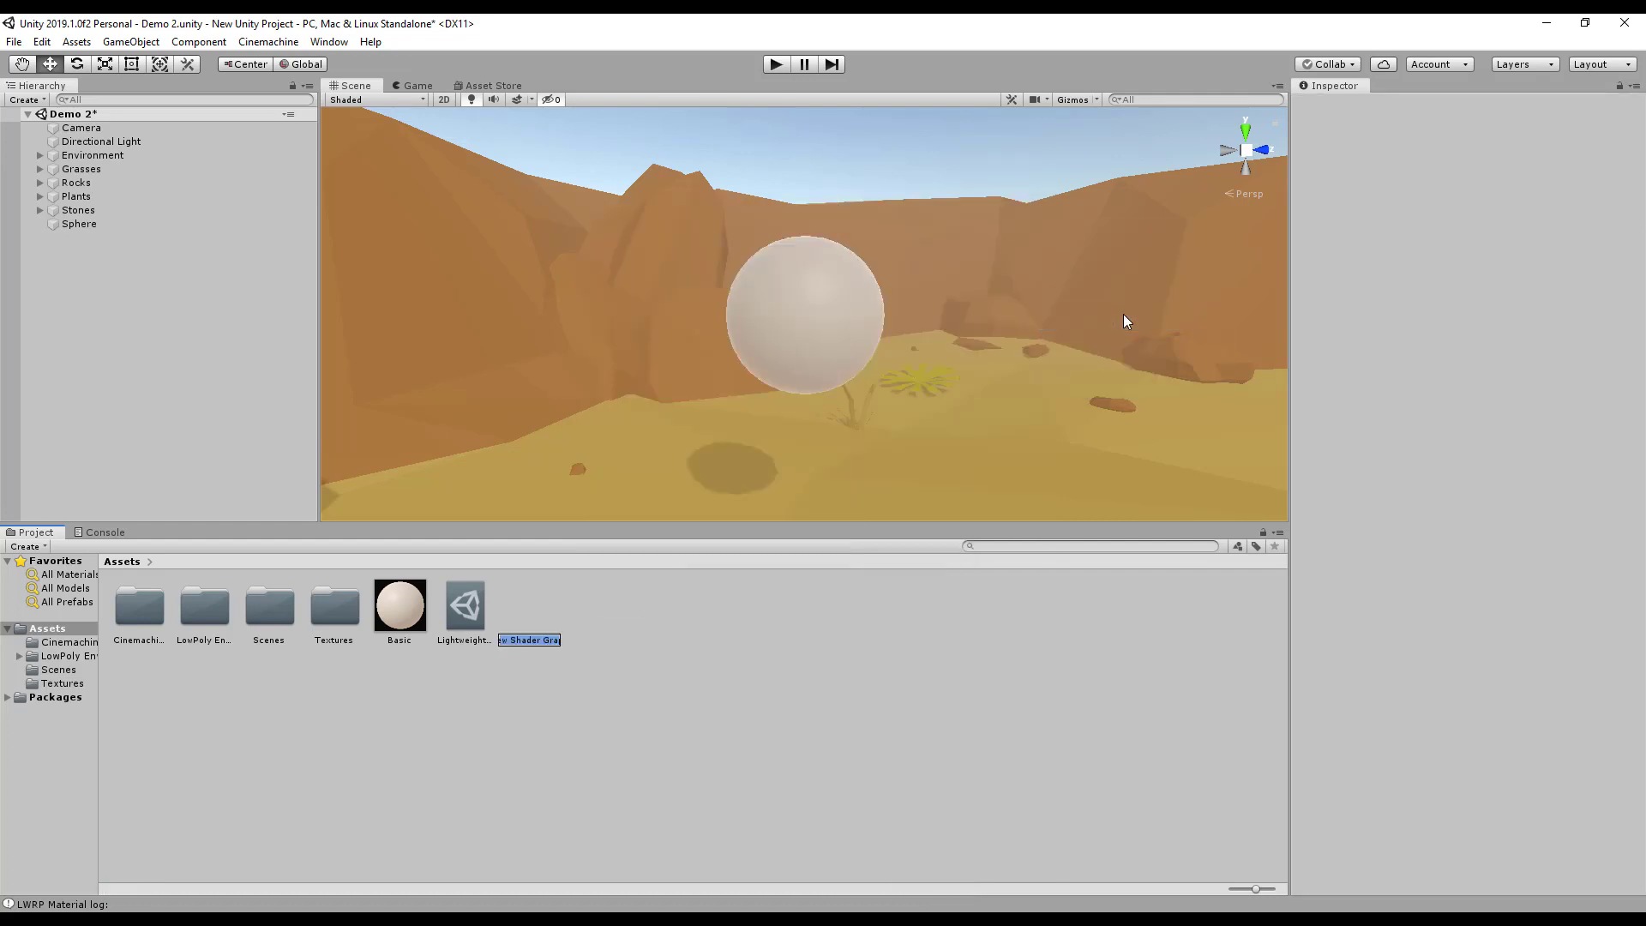
type("ColourScroll")
left_click(512, 744)
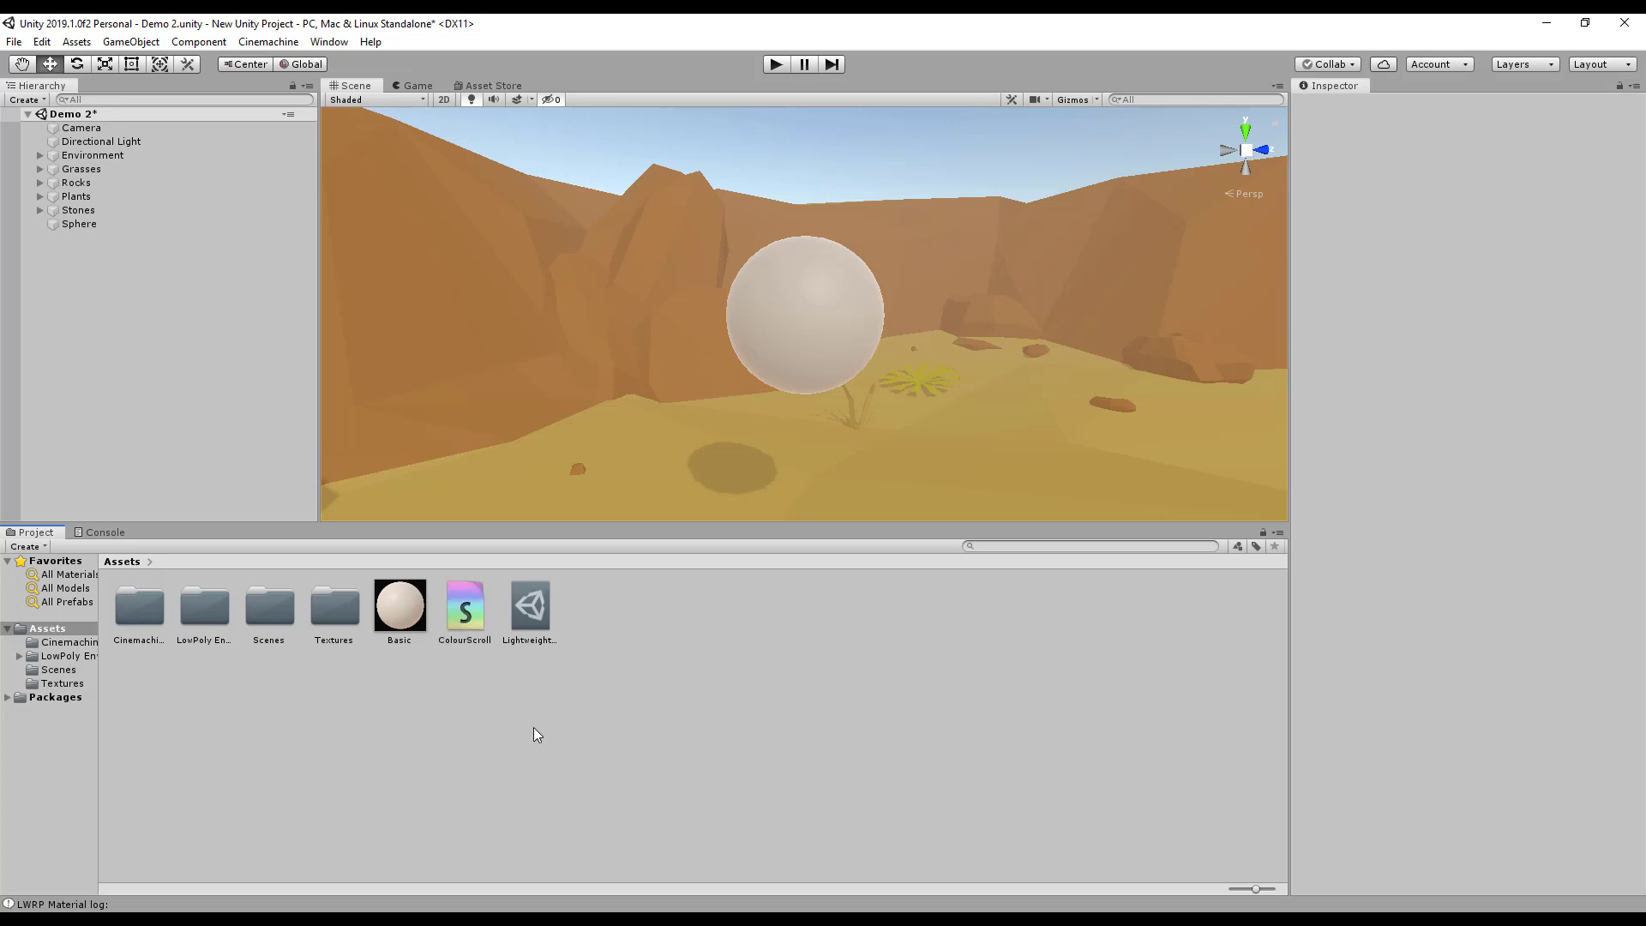
Open the ColourScroll shader graph and move the PBR Master node aside to make room for its input nodes
double_click(465, 625)
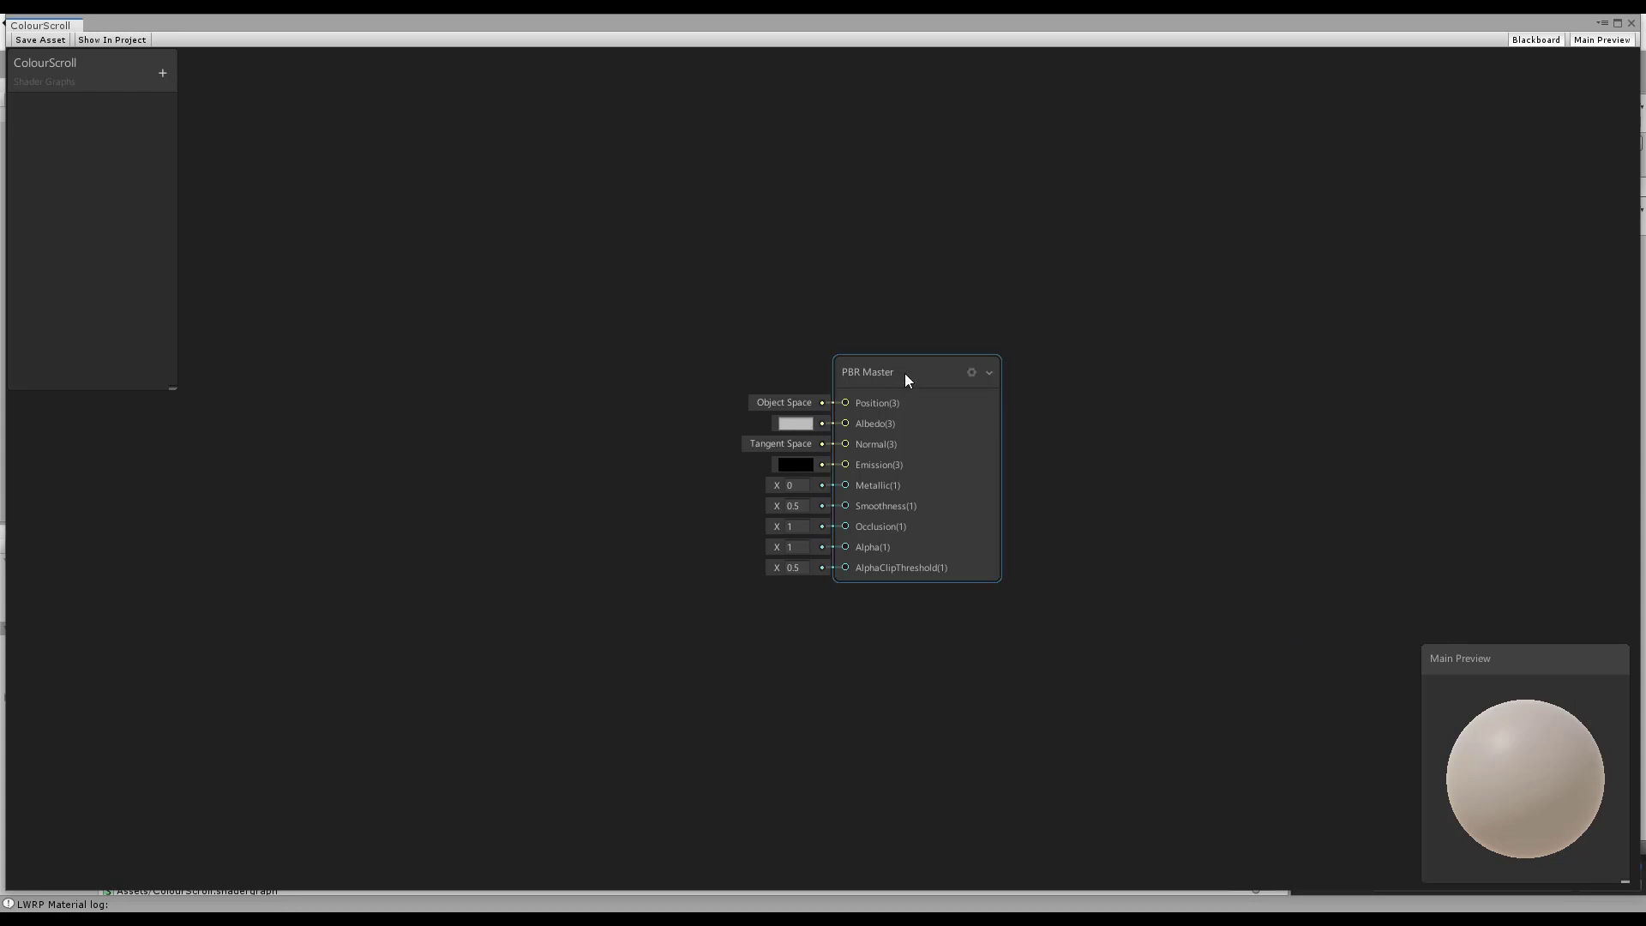
left_click_drag(905, 375, 1246, 383)
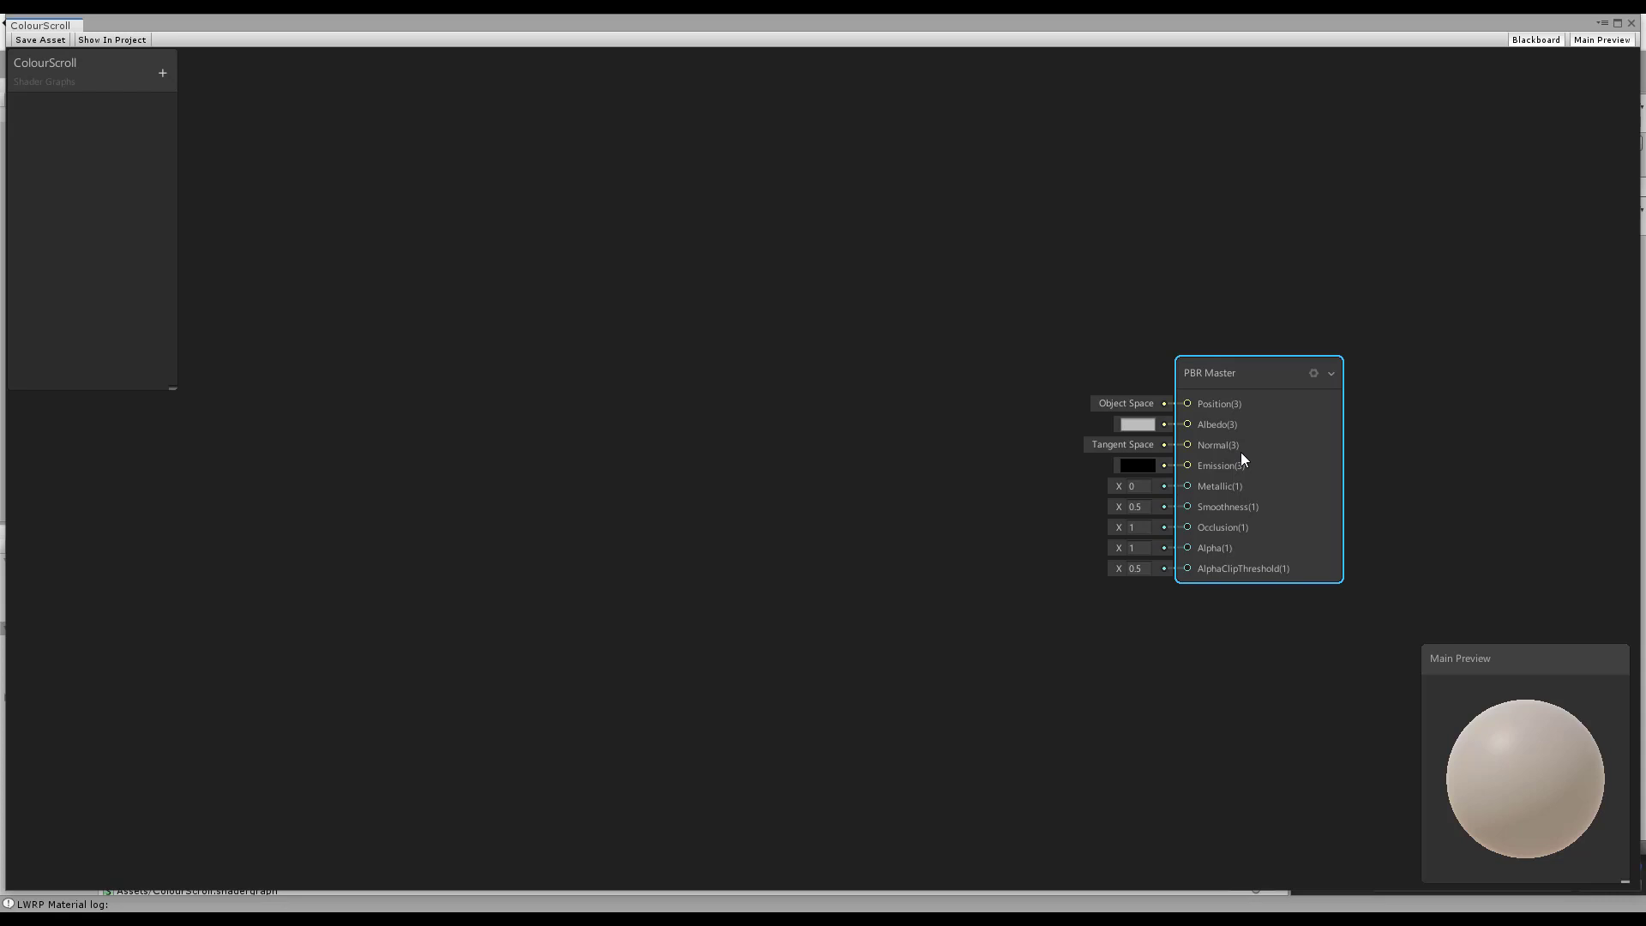
left_click(1398, 169)
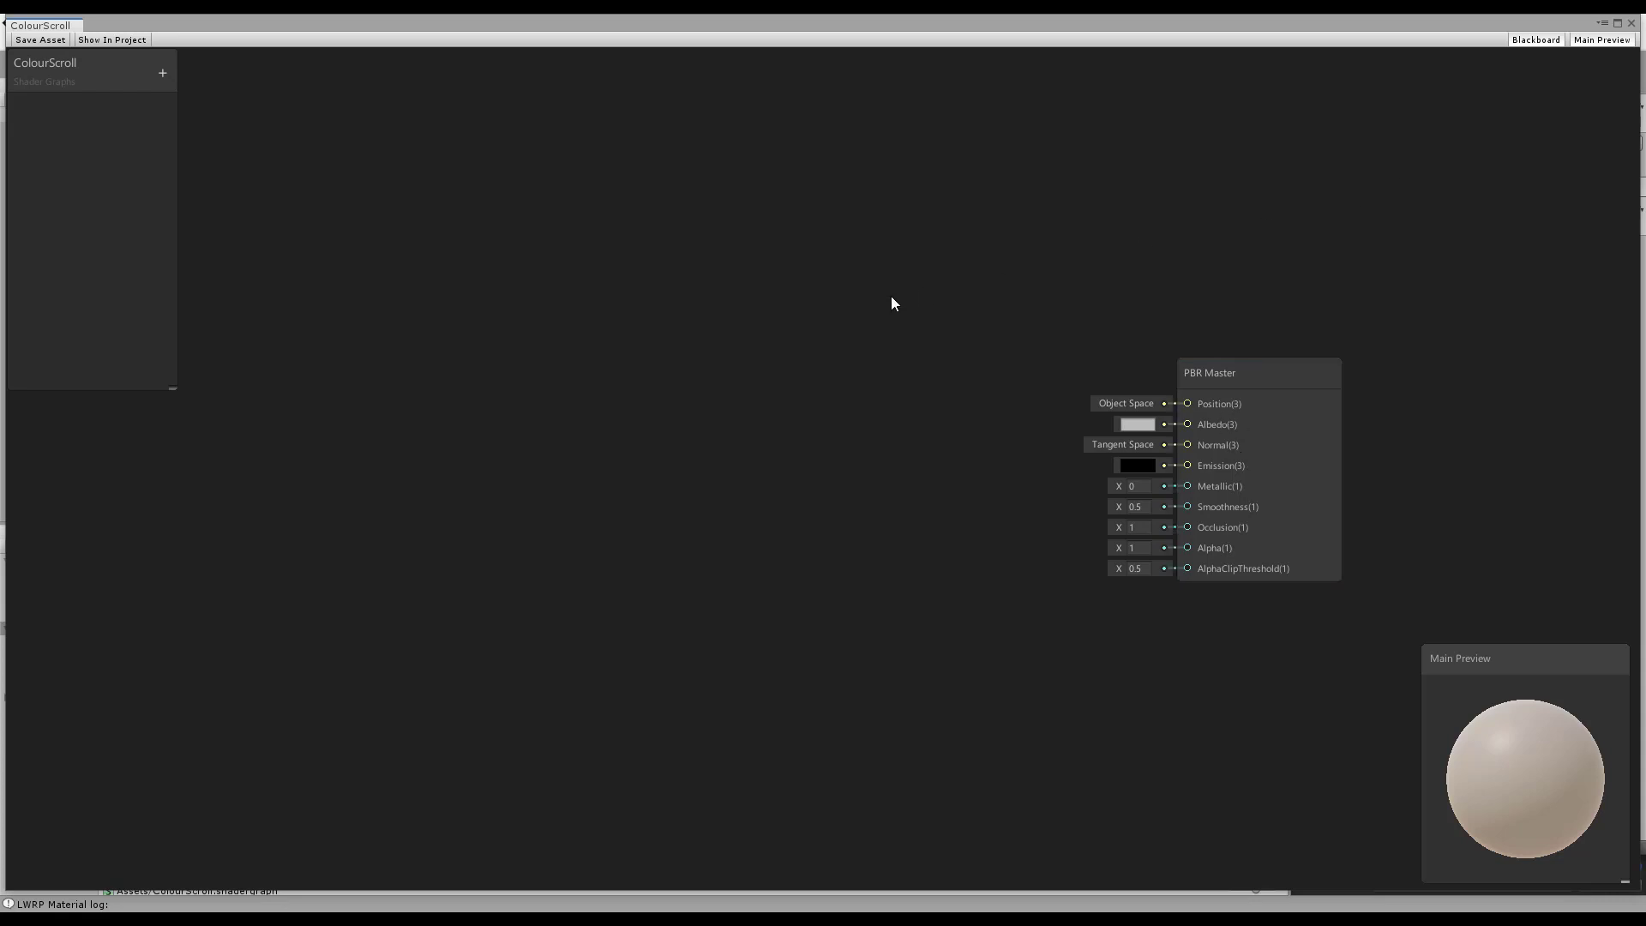
Add a Texture2D property named Gradient# to the shader graph and assign the Gradient texture as its default
left_click(161, 74)
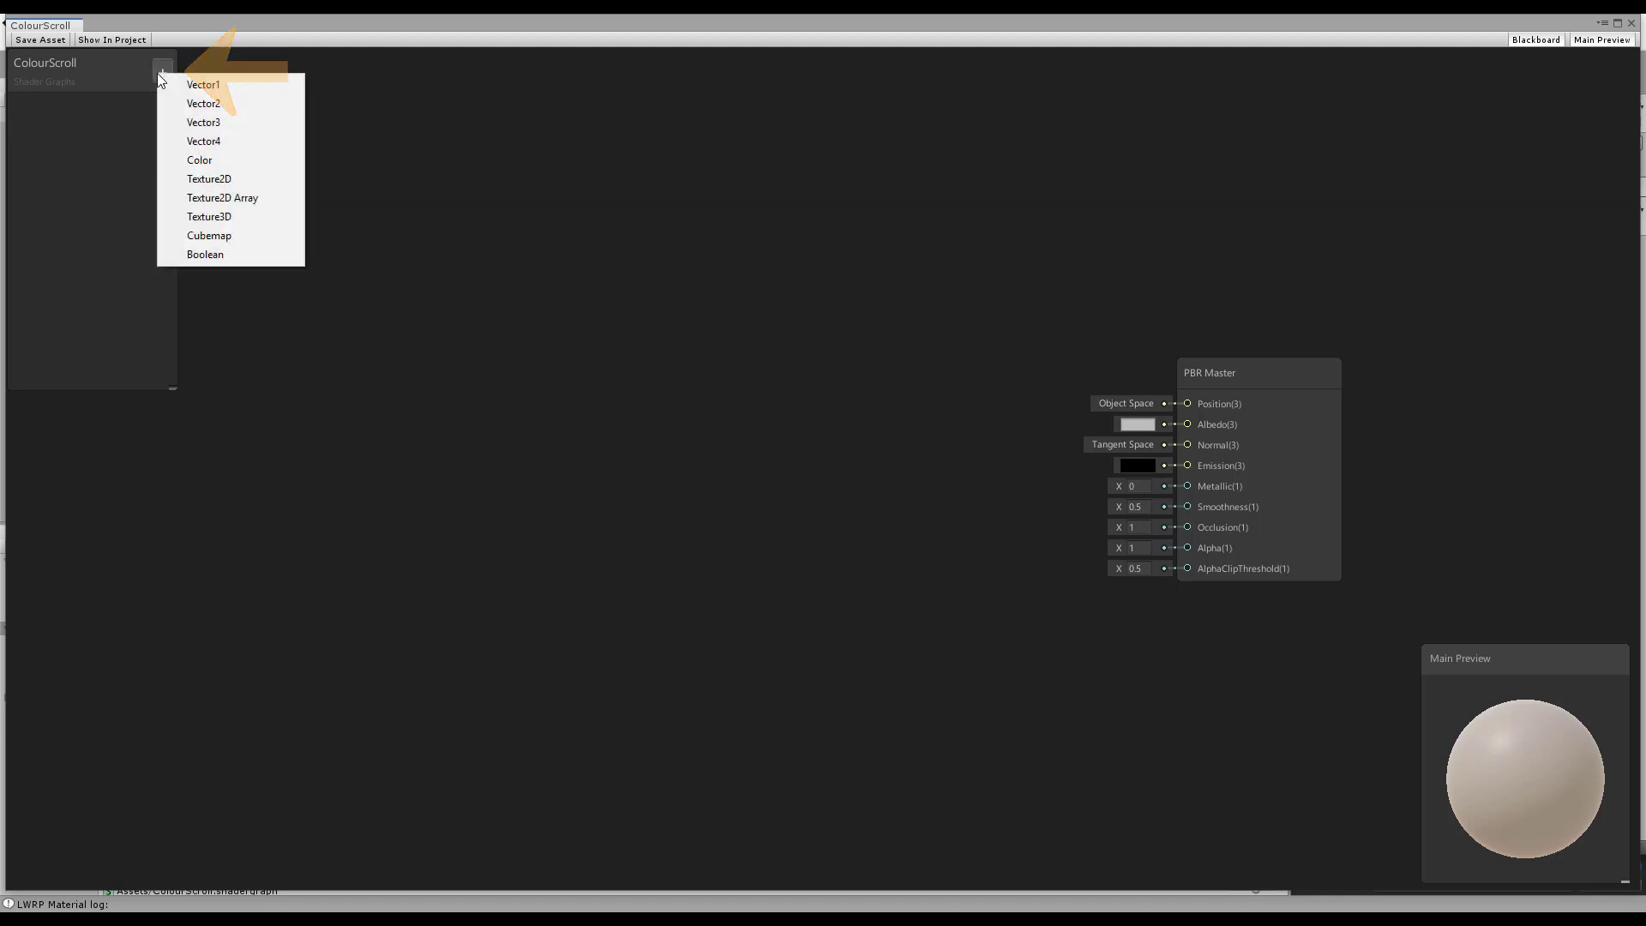
left_click(246, 179)
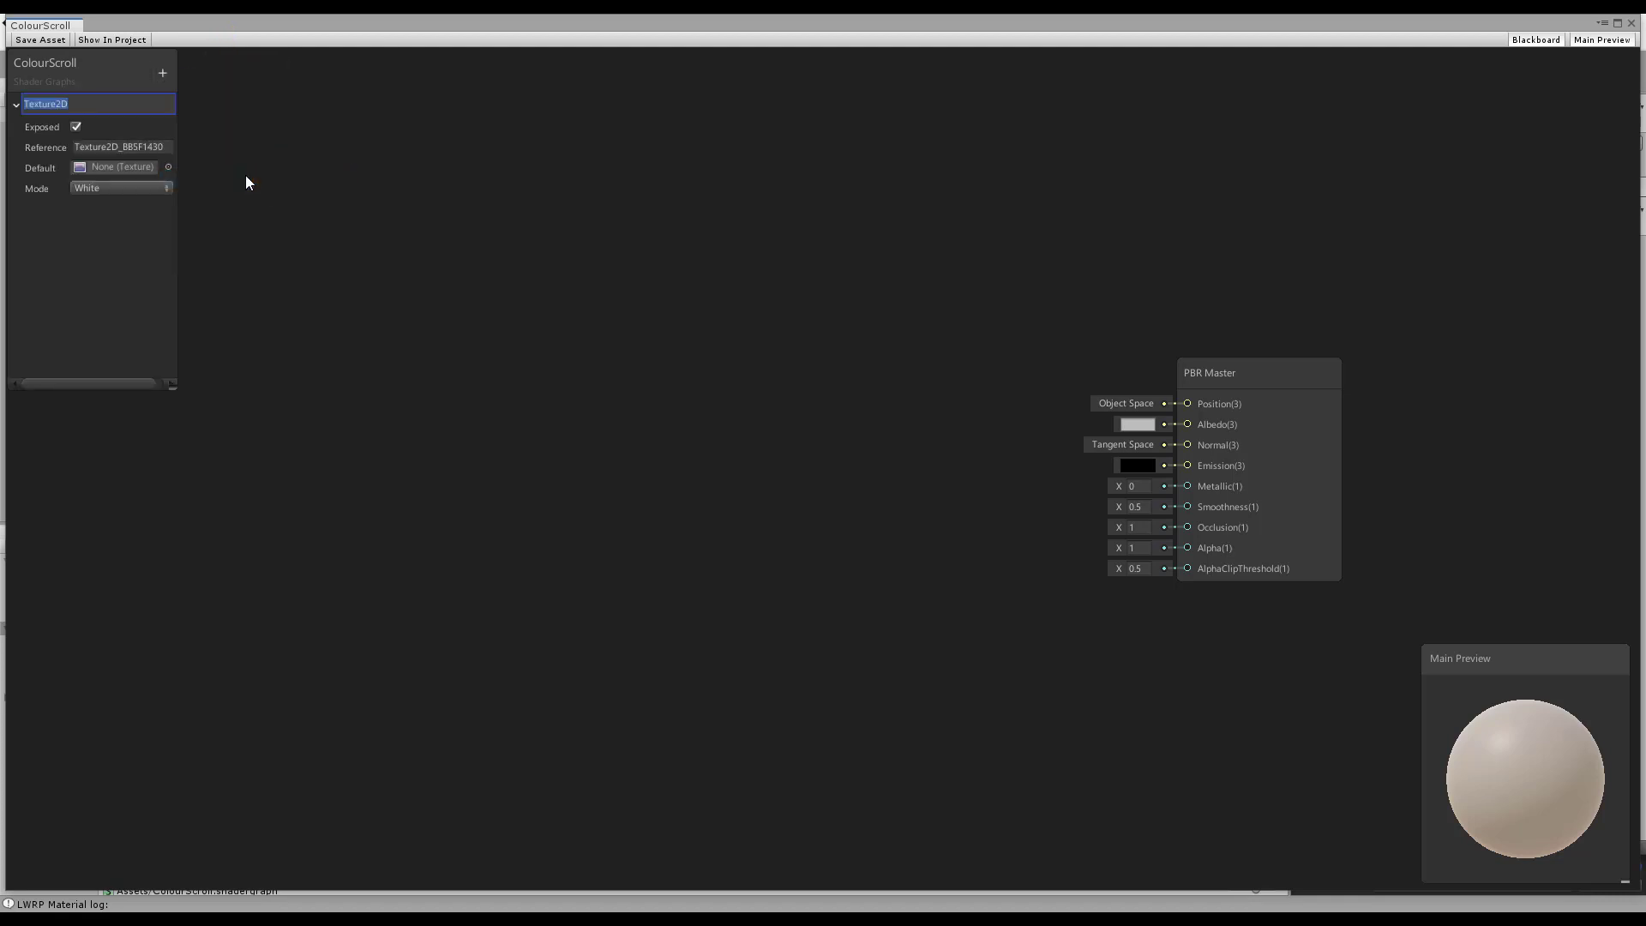
type("Gr")
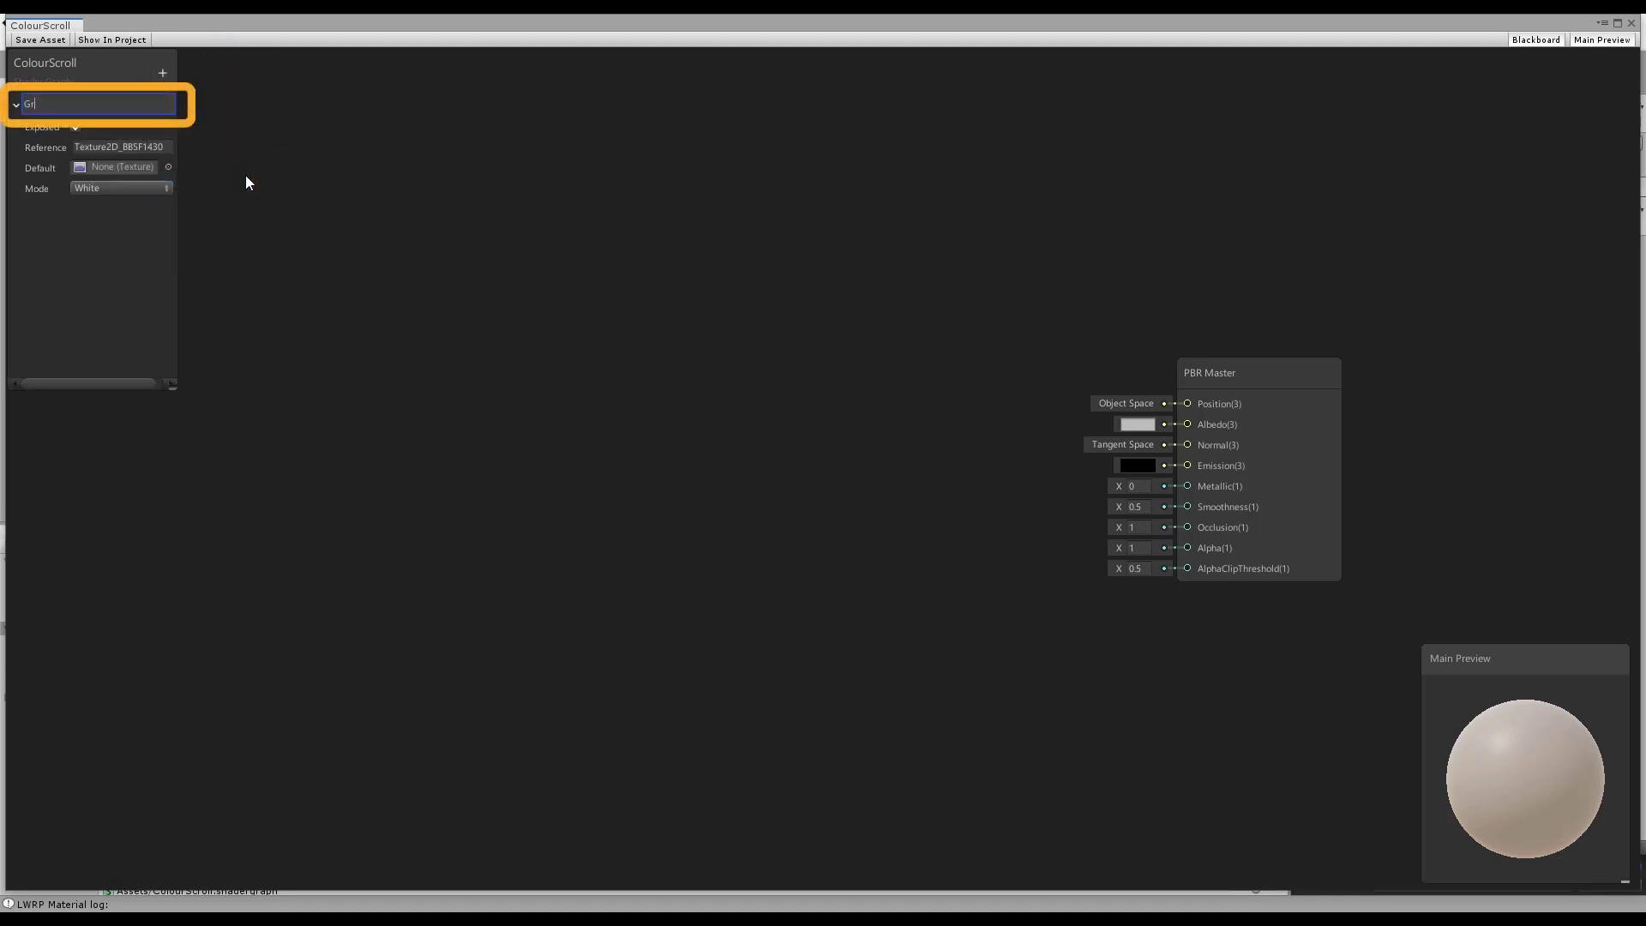
type("adient#")
key("Return")
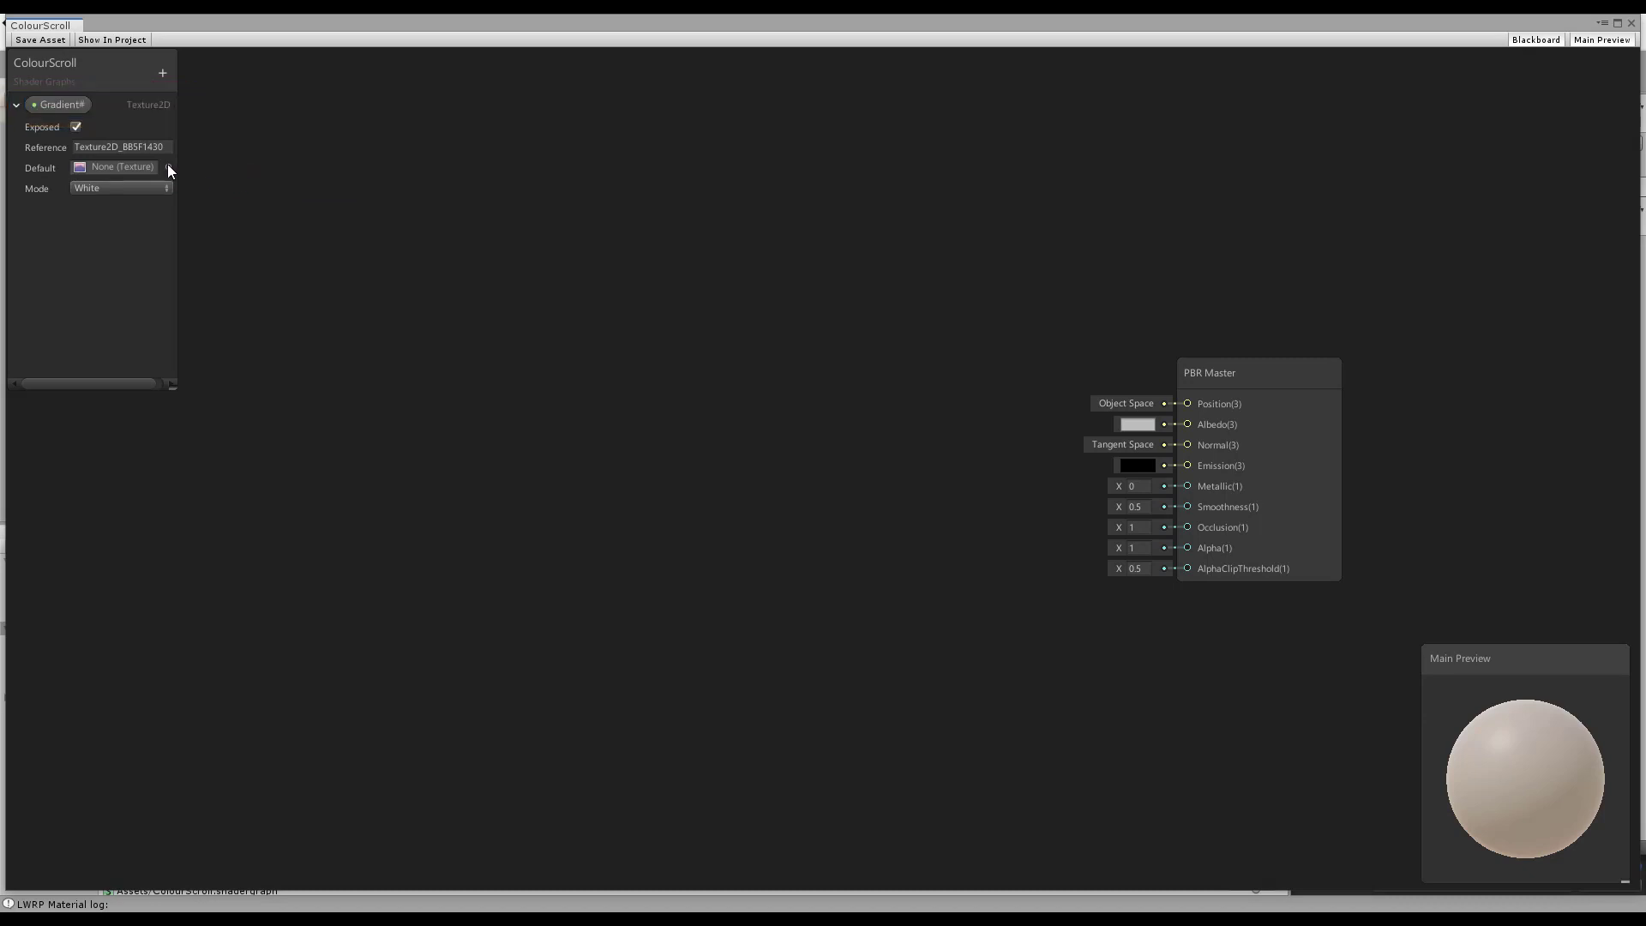
left_click(169, 167)
left_click(51, 210)
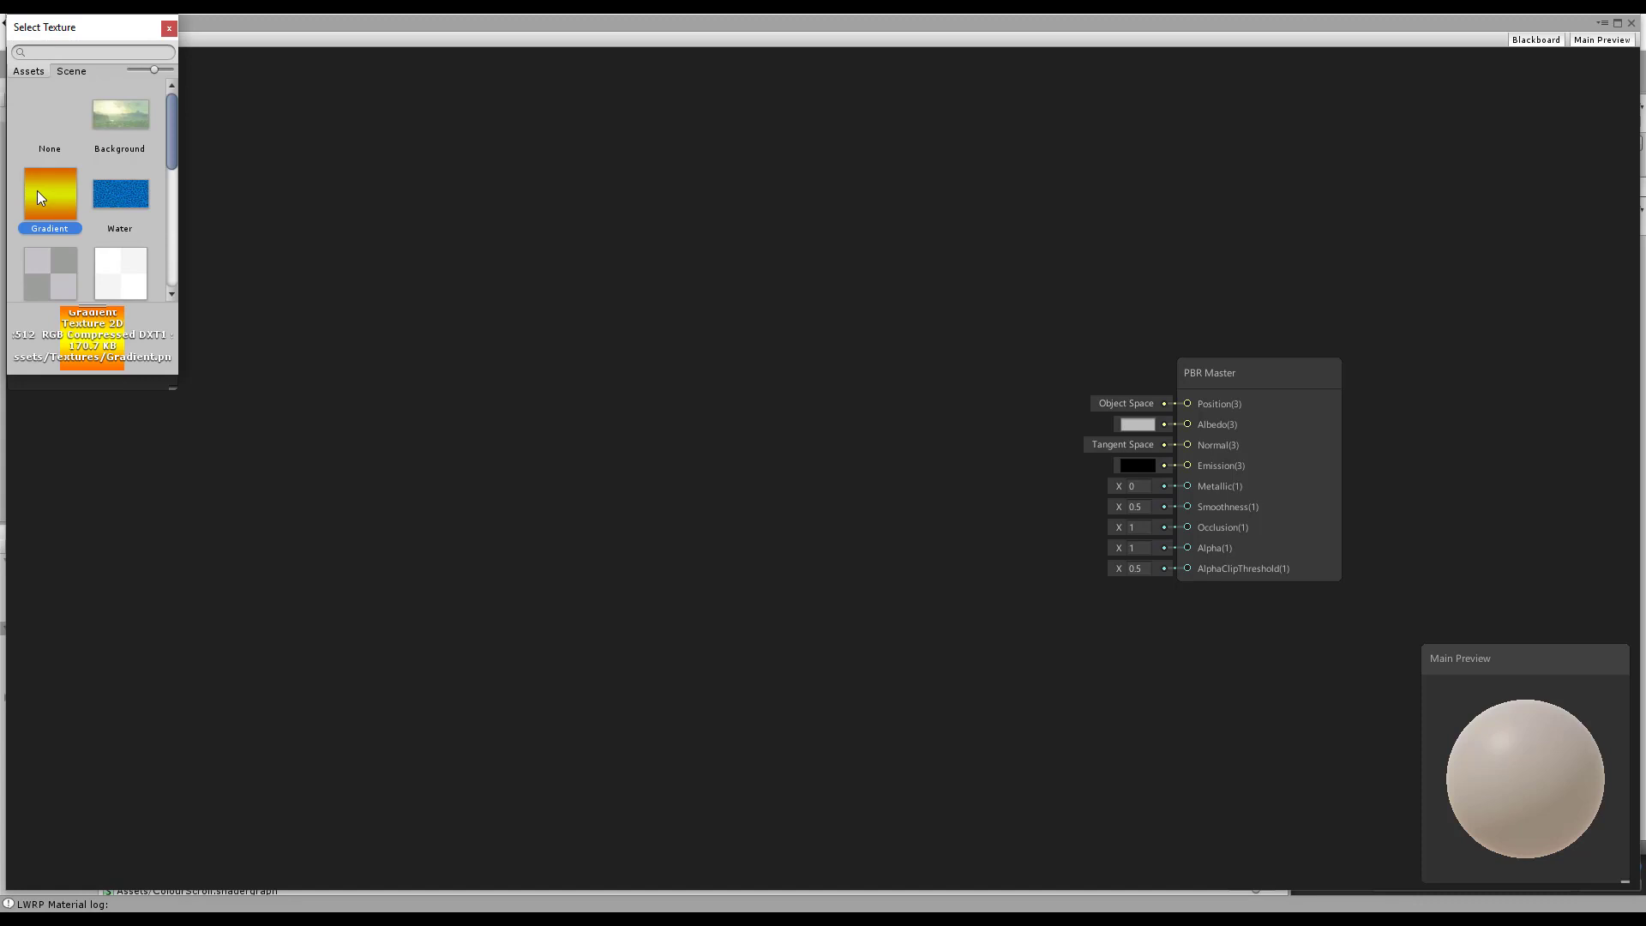
double_click(38, 192)
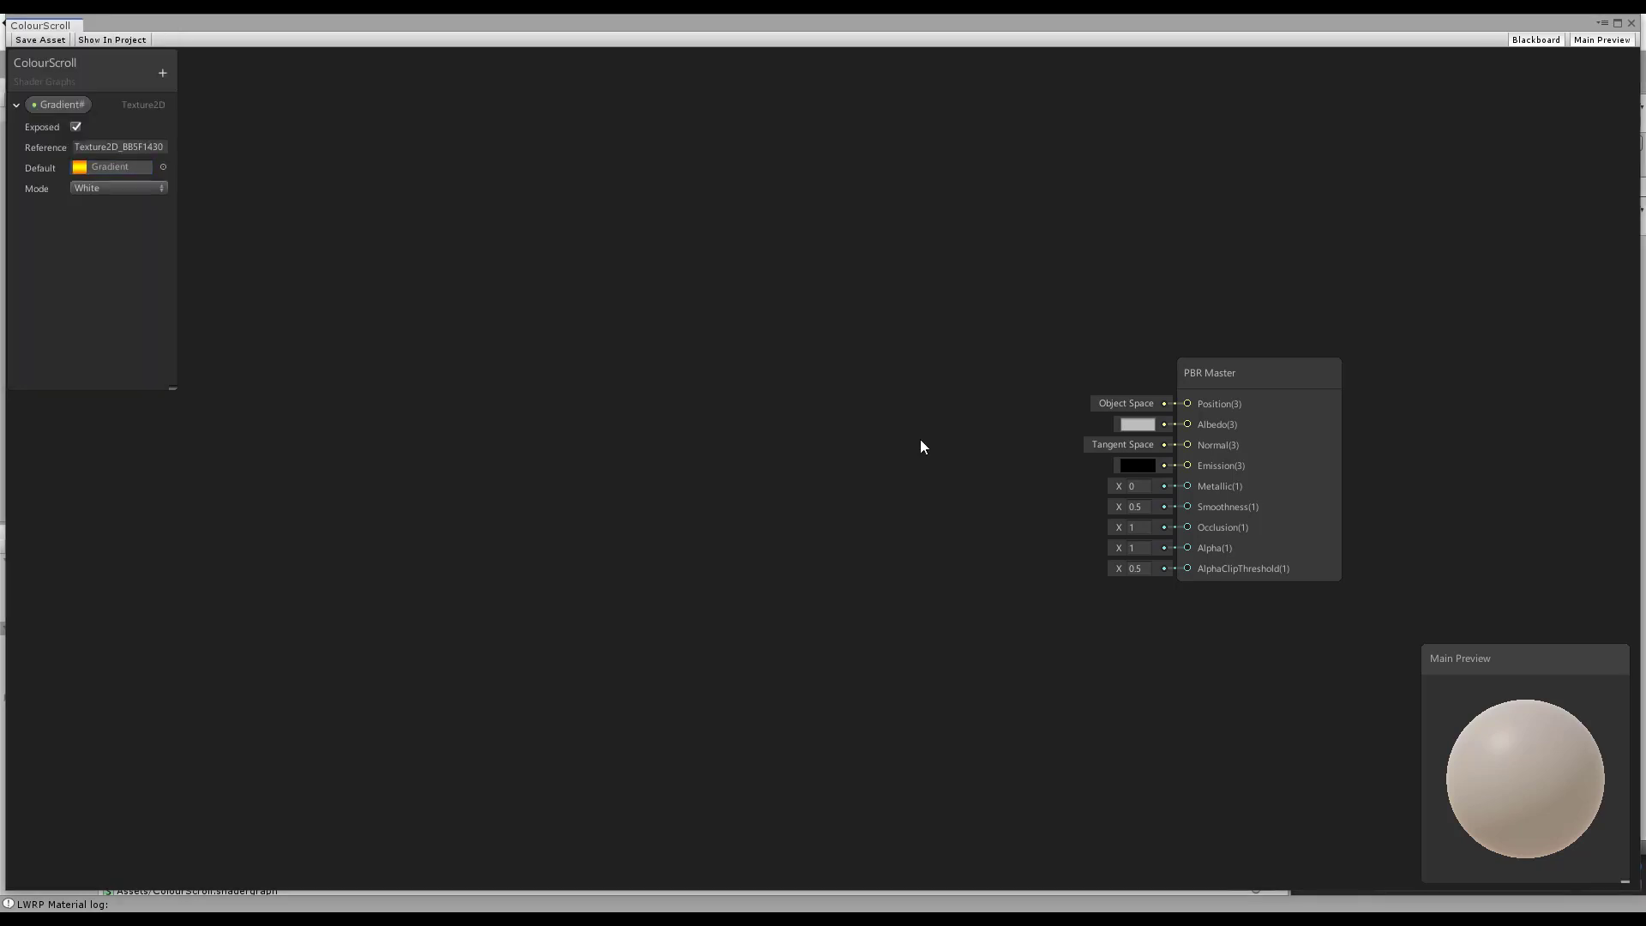
Add a Sample Texture 2D node and place it just before the PBR Master node
key("space")
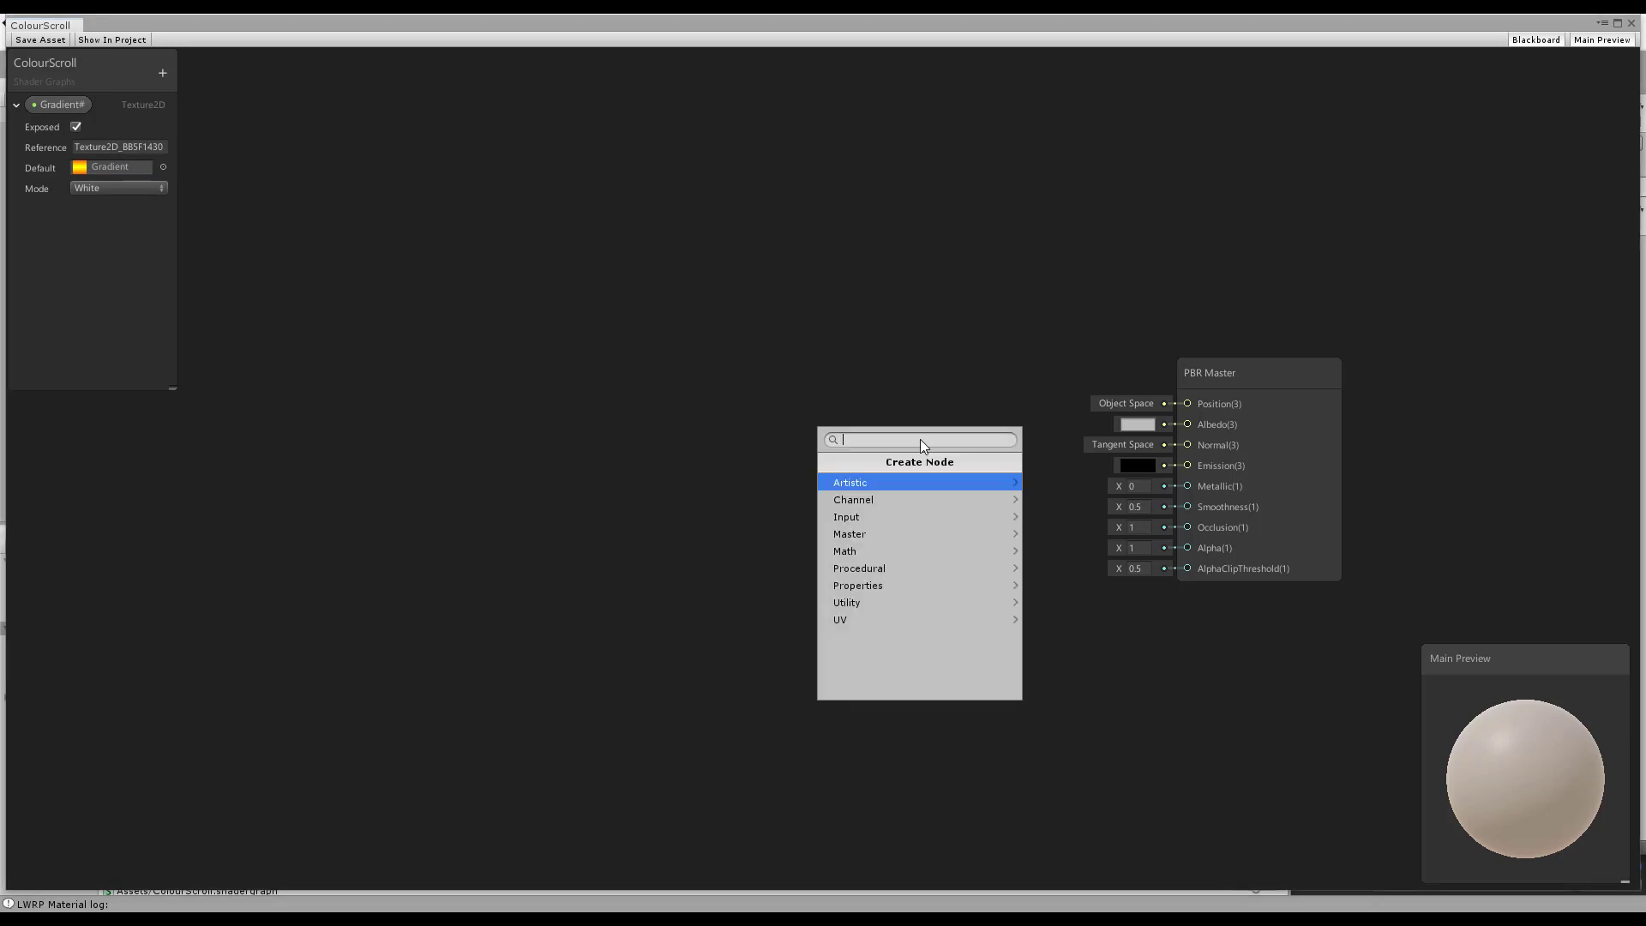
type("texture")
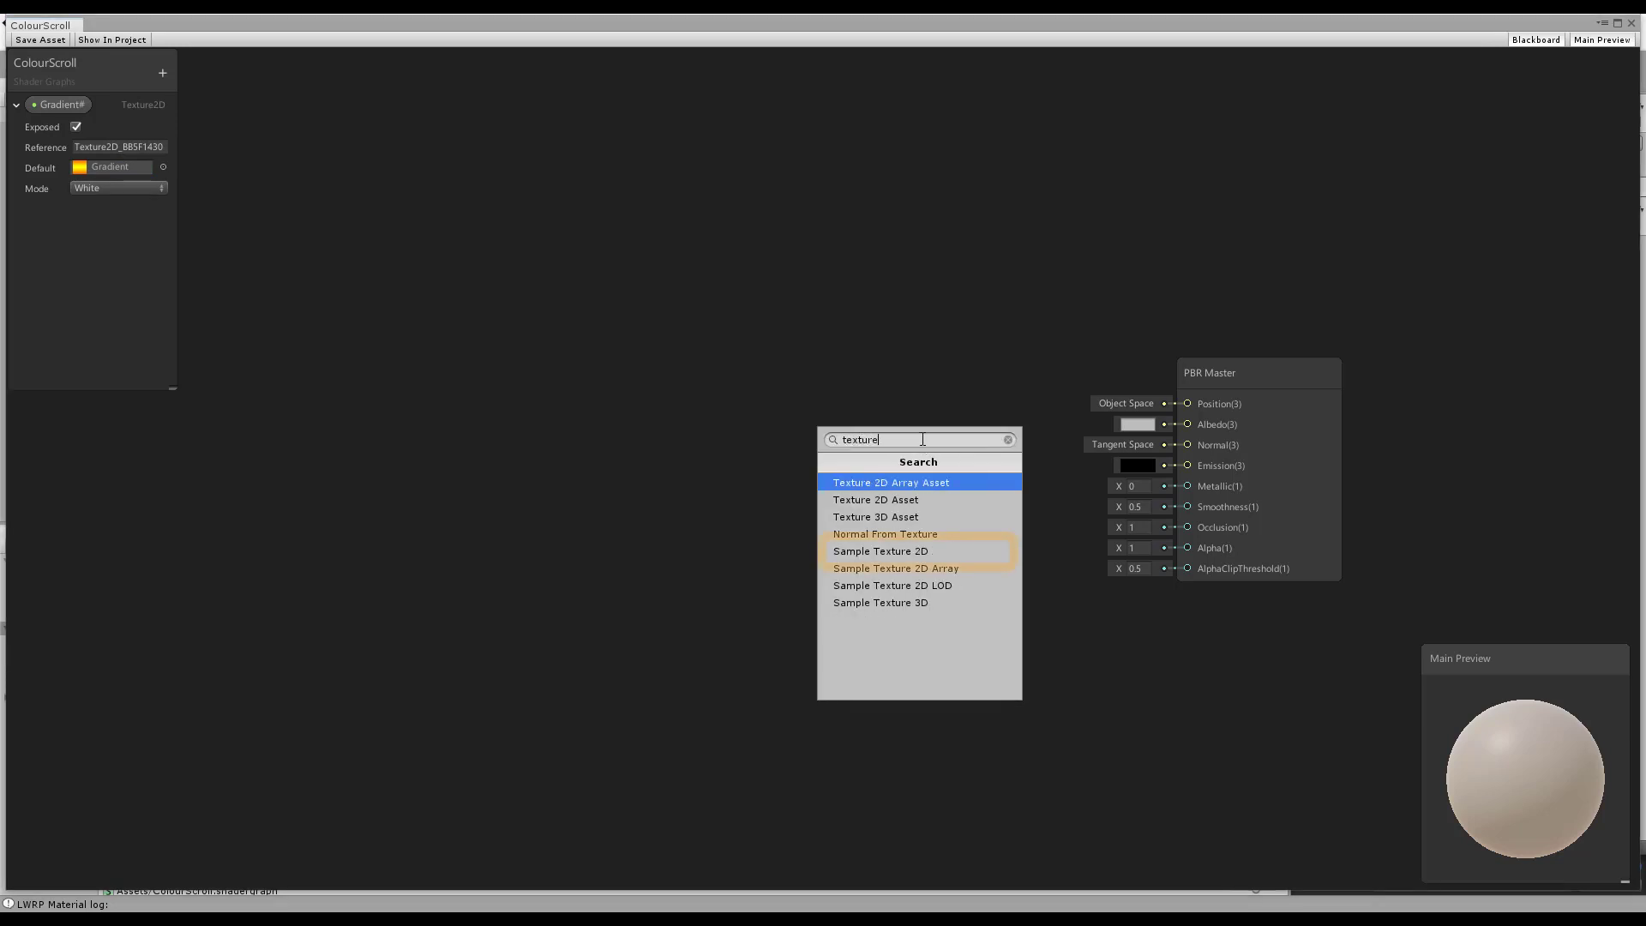
left_click(916, 551)
left_click_drag(973, 479, 909, 425)
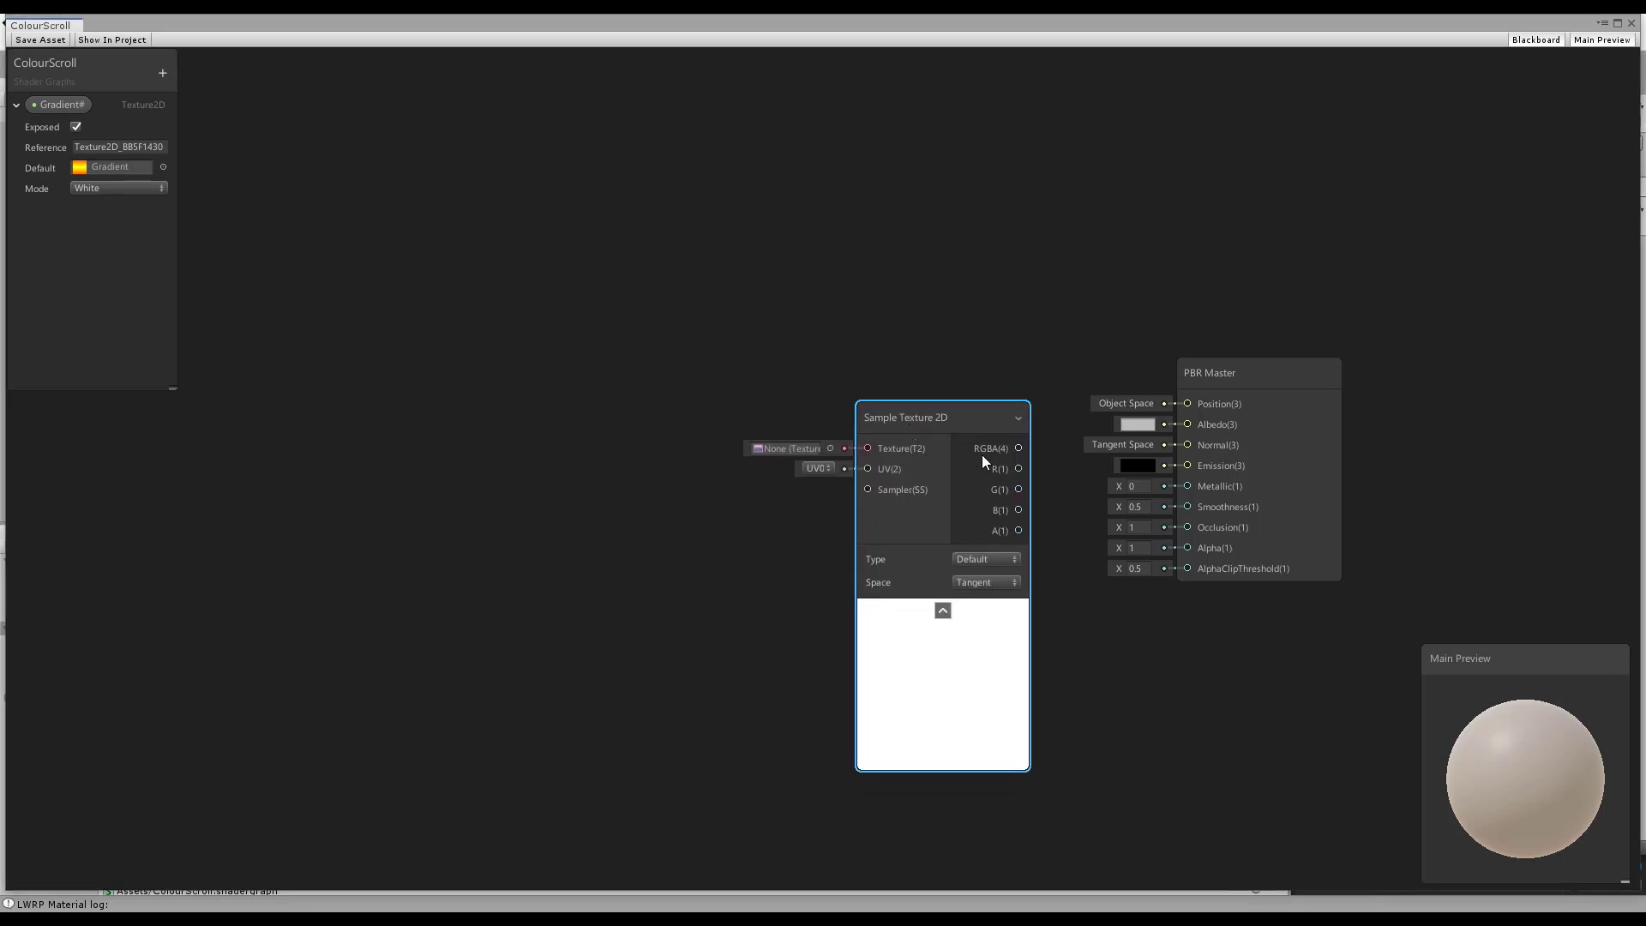
Place the Gradient# property in the graph and wire it through Sample Texture 2D's Texture input and RGBA output to PBR Master's Emission
left_click(540, 320)
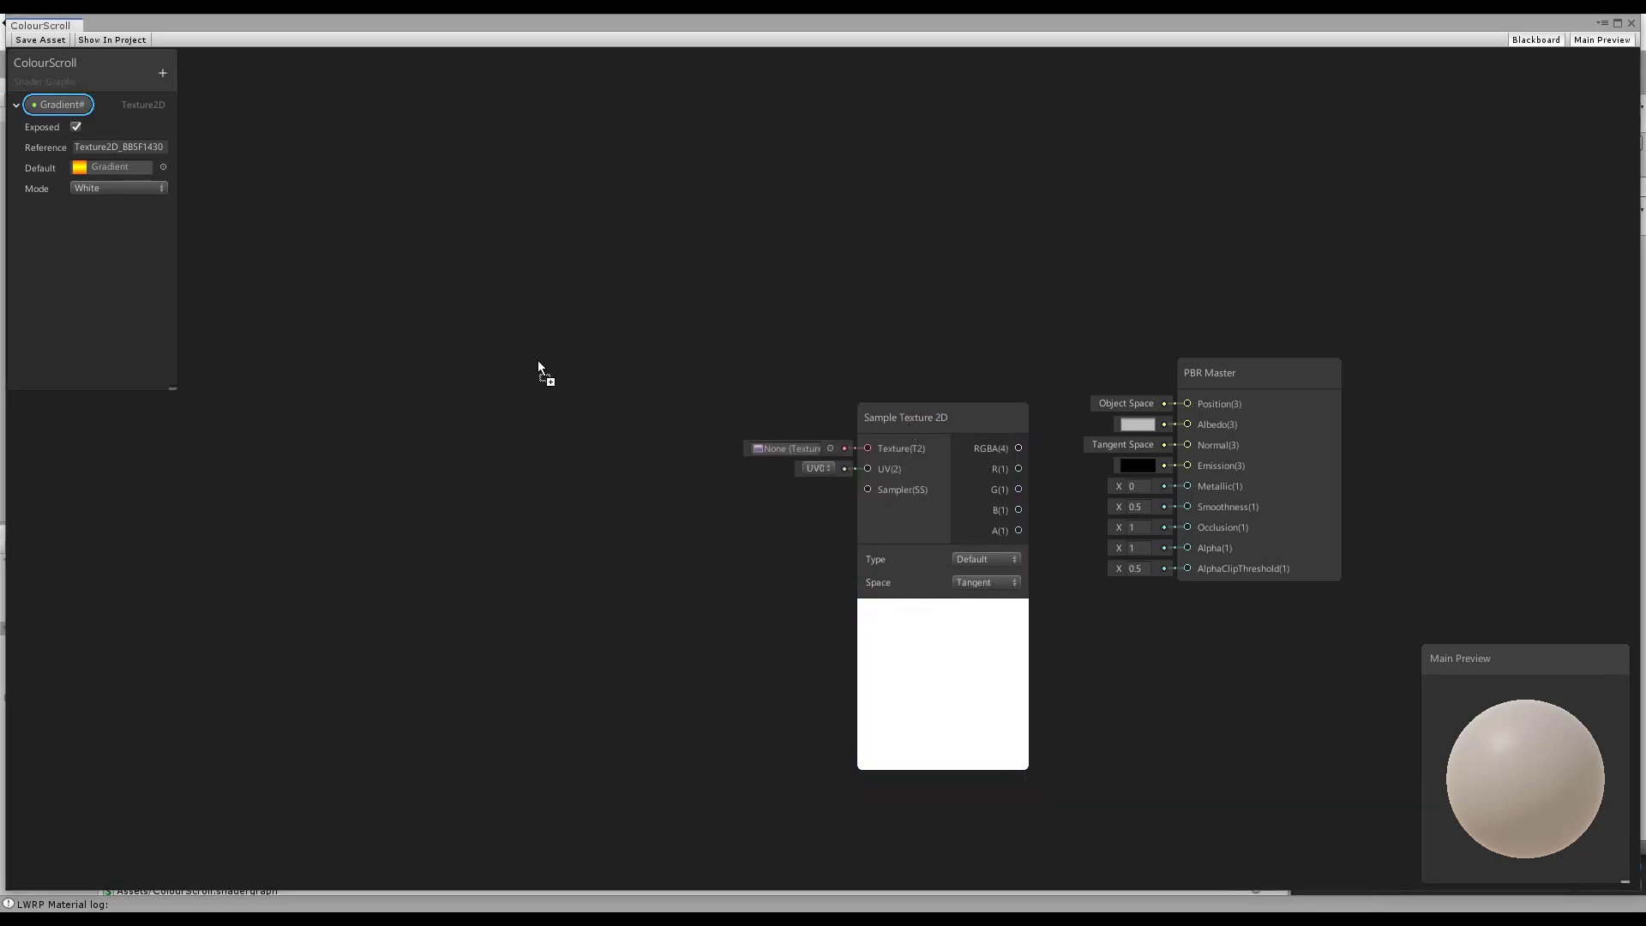
left_click_drag(564, 383, 564, 382)
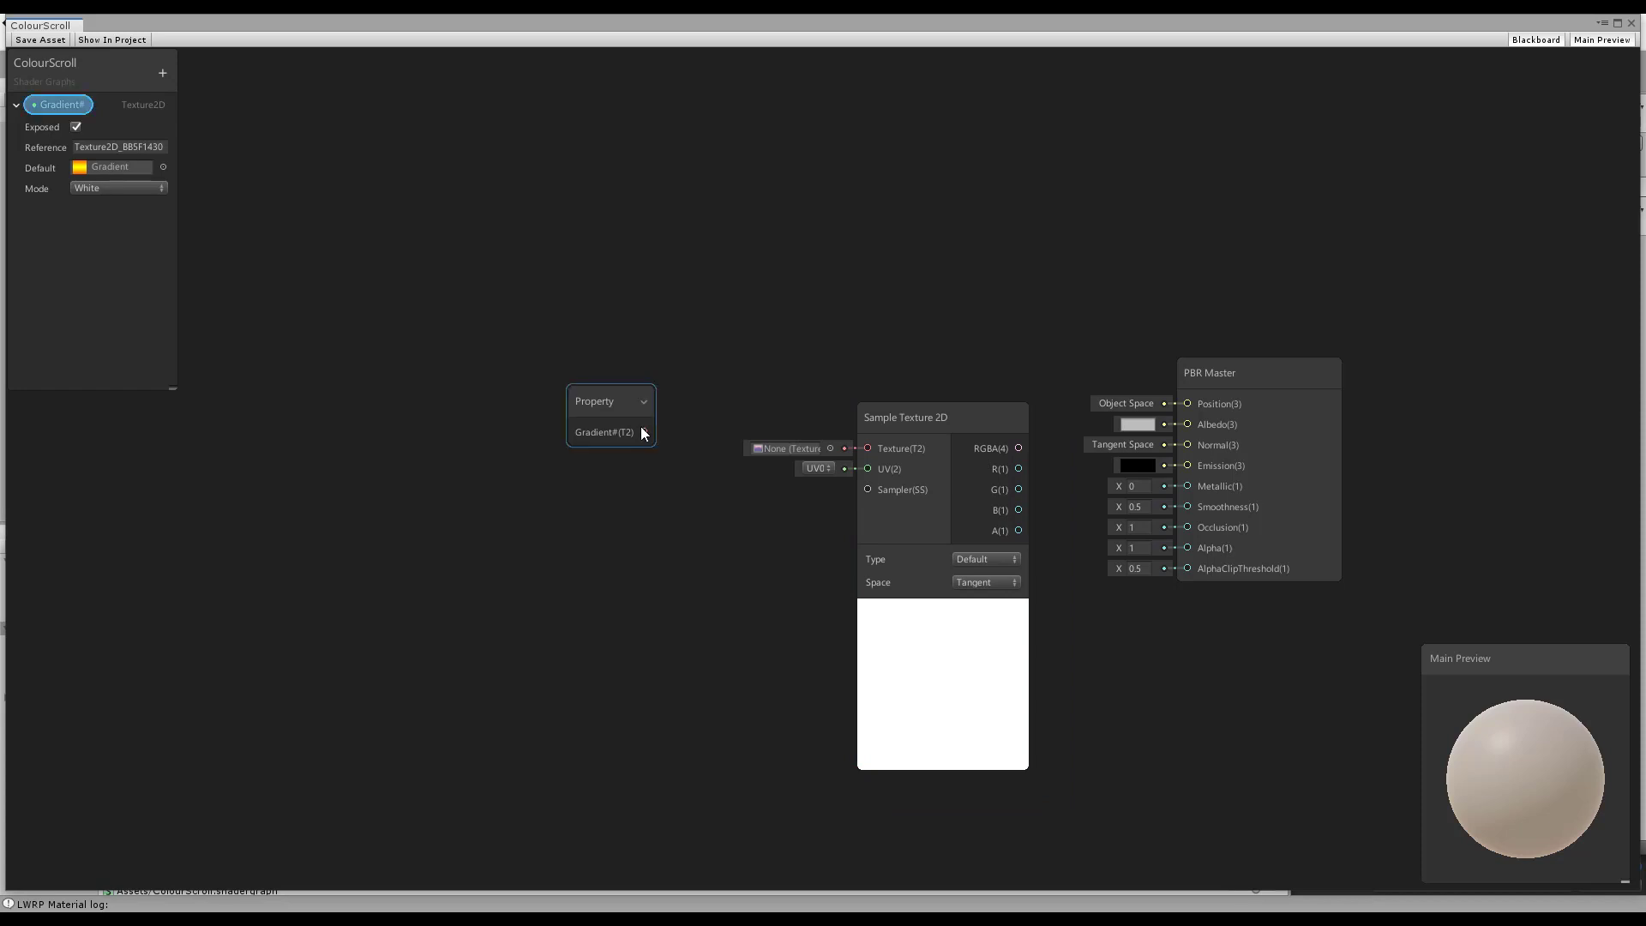
left_click_drag(645, 432, 867, 449)
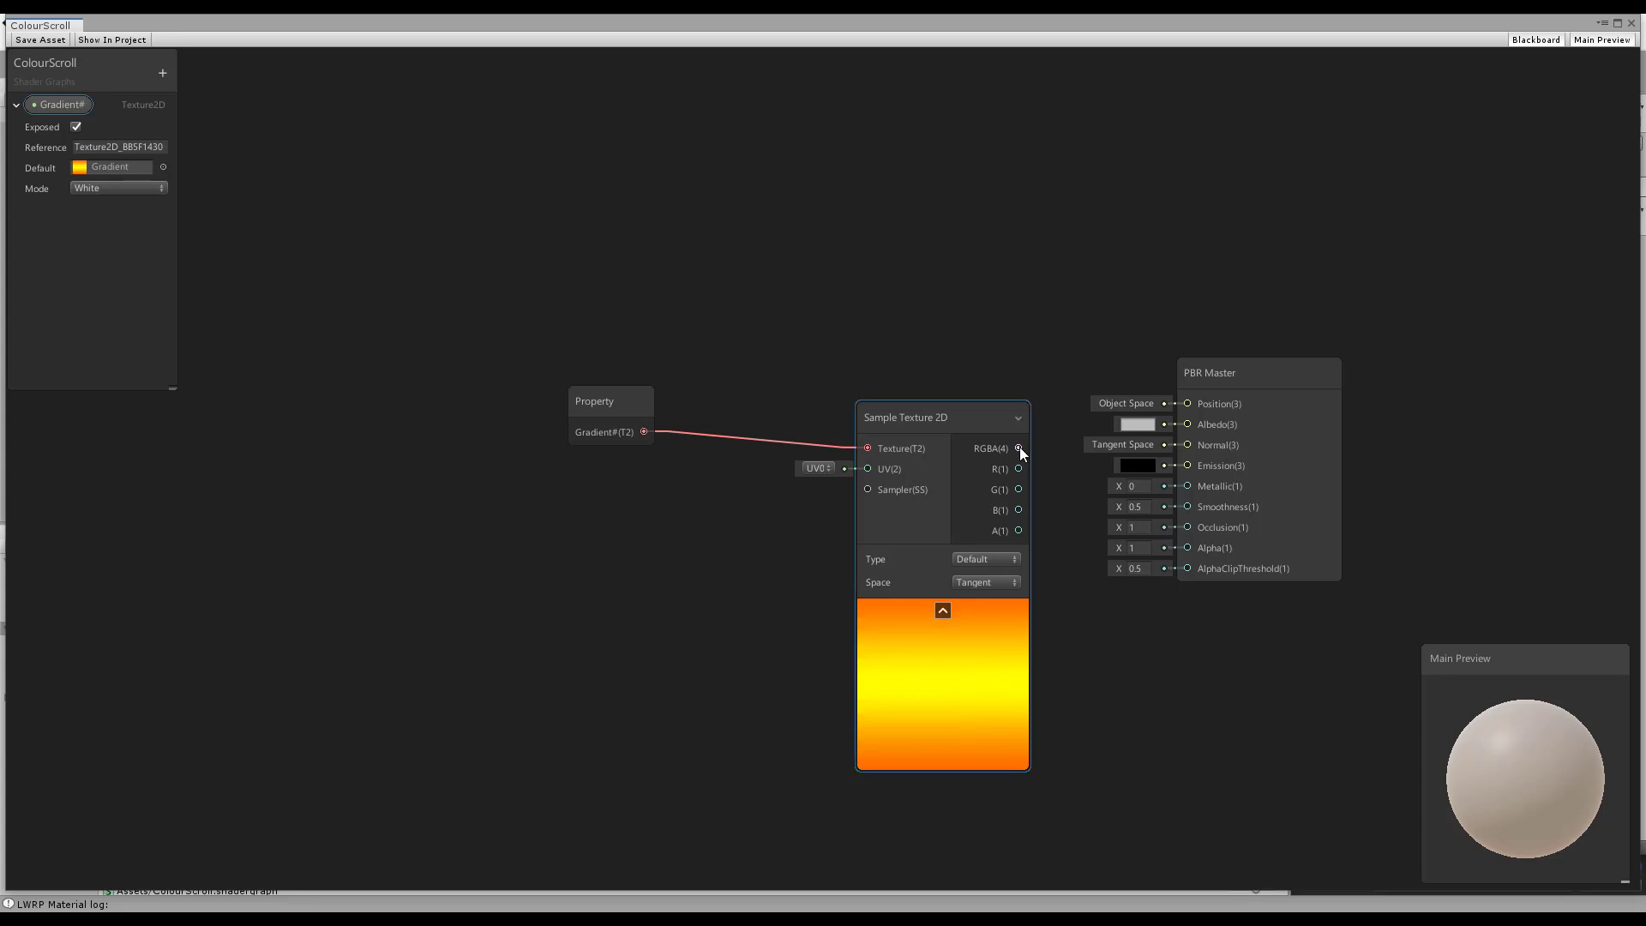
left_click_drag(1018, 447, 1188, 465)
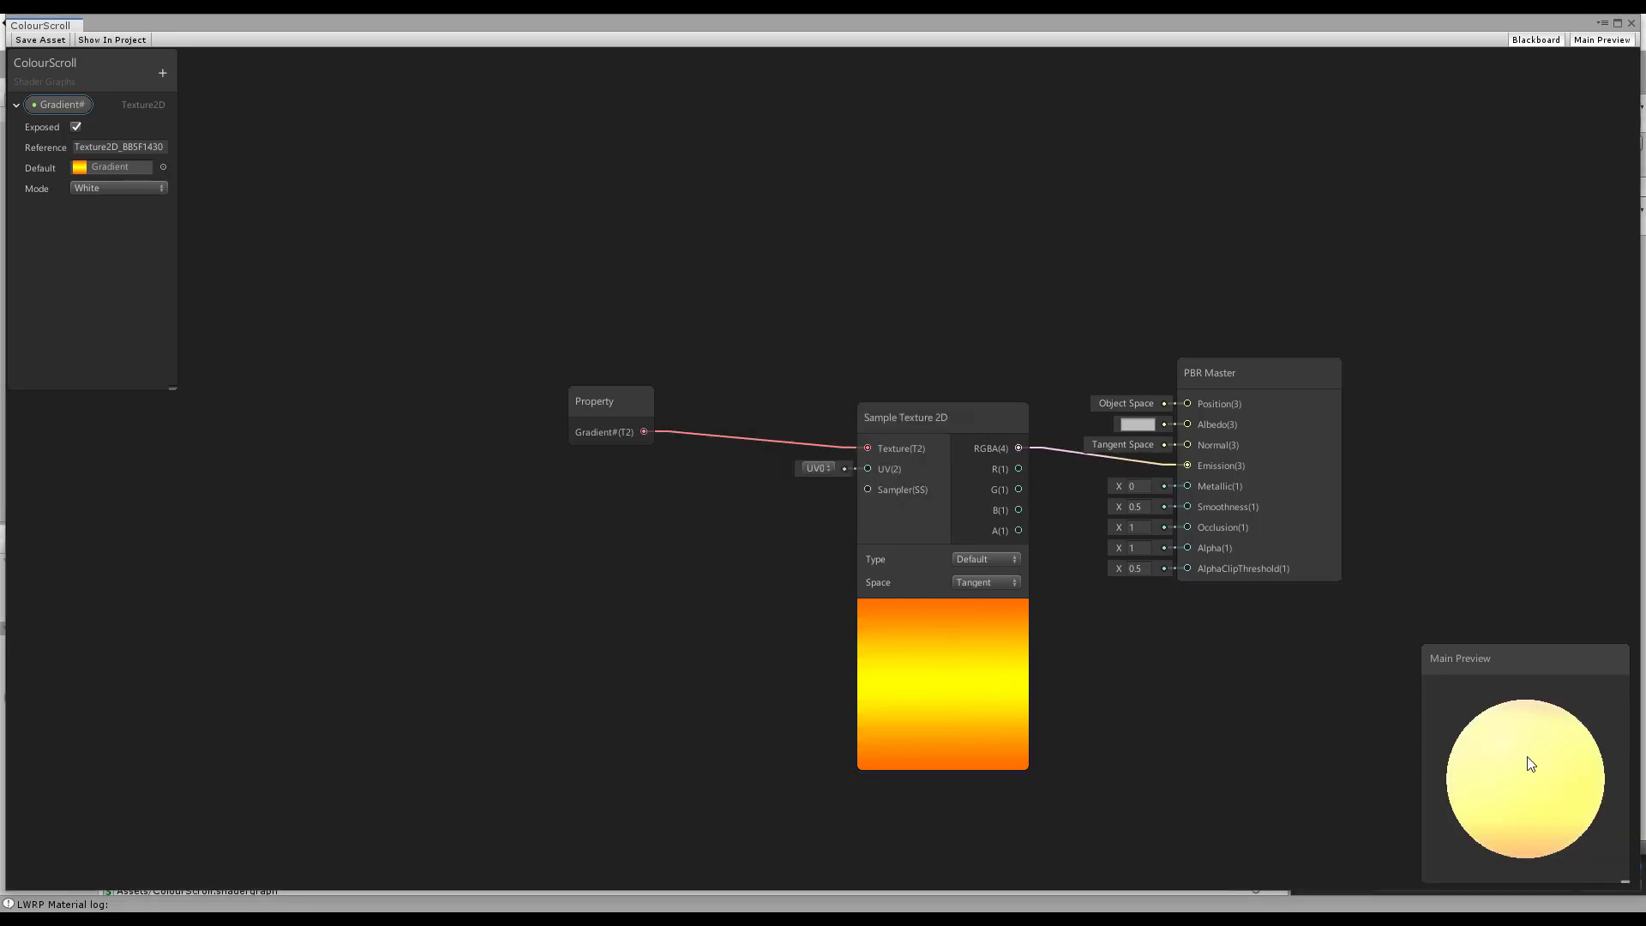
Set the PBR Master node's Albedo colour to black
left_click(1137, 424)
left_click(66, 171)
left_click_drag(66, 174, 60, 219)
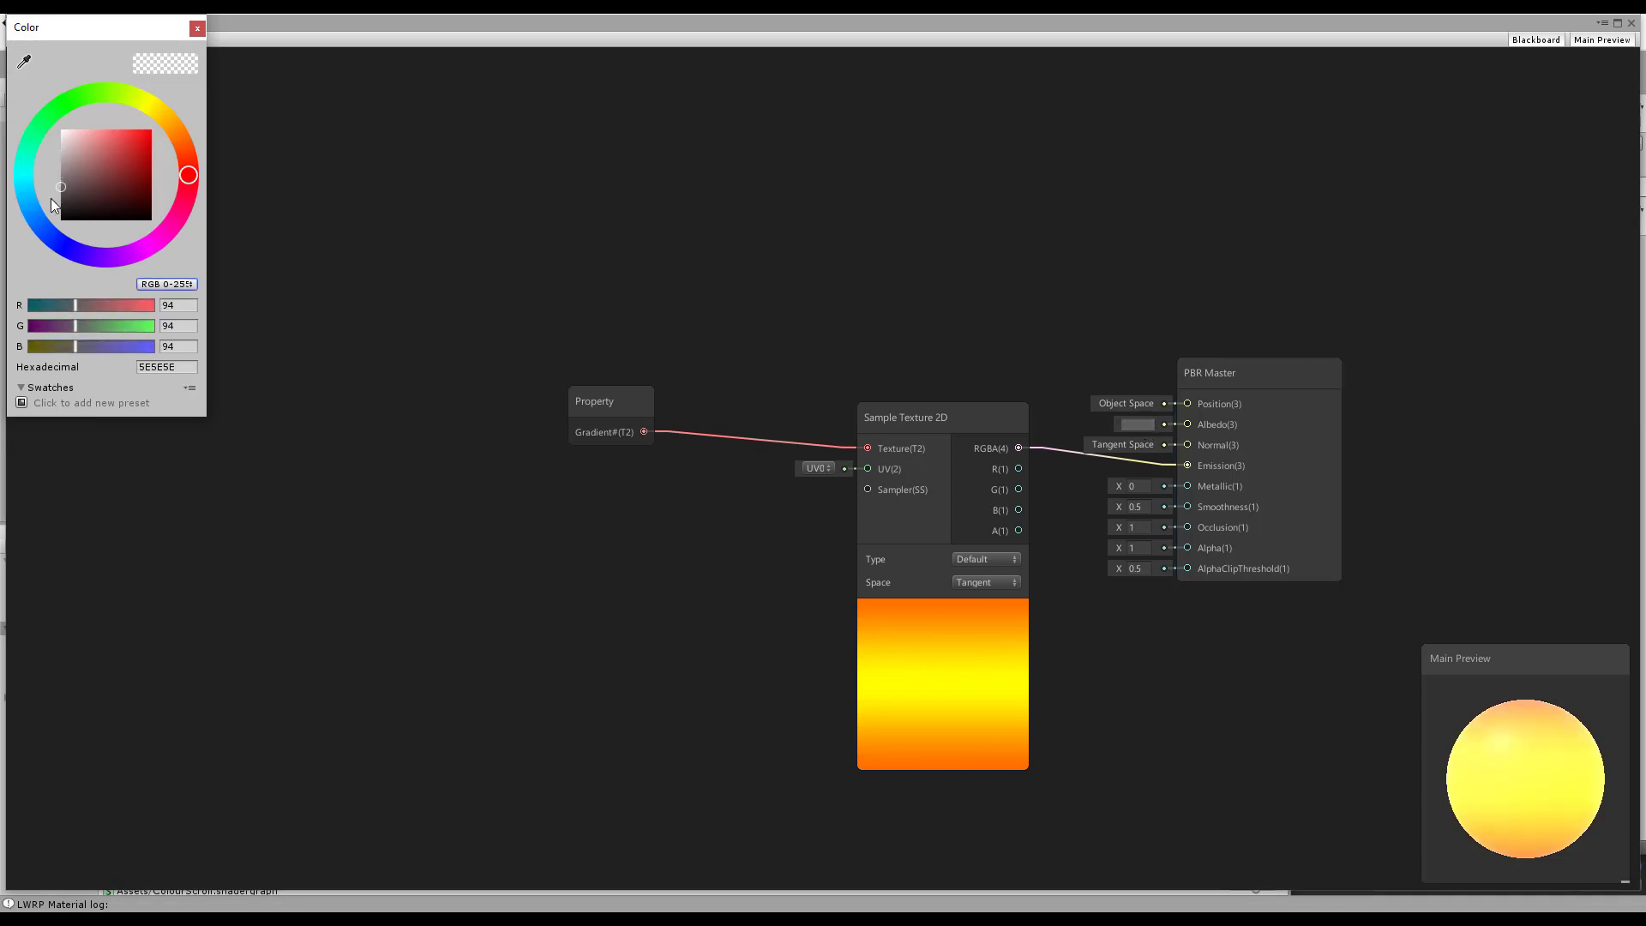
left_click(198, 28)
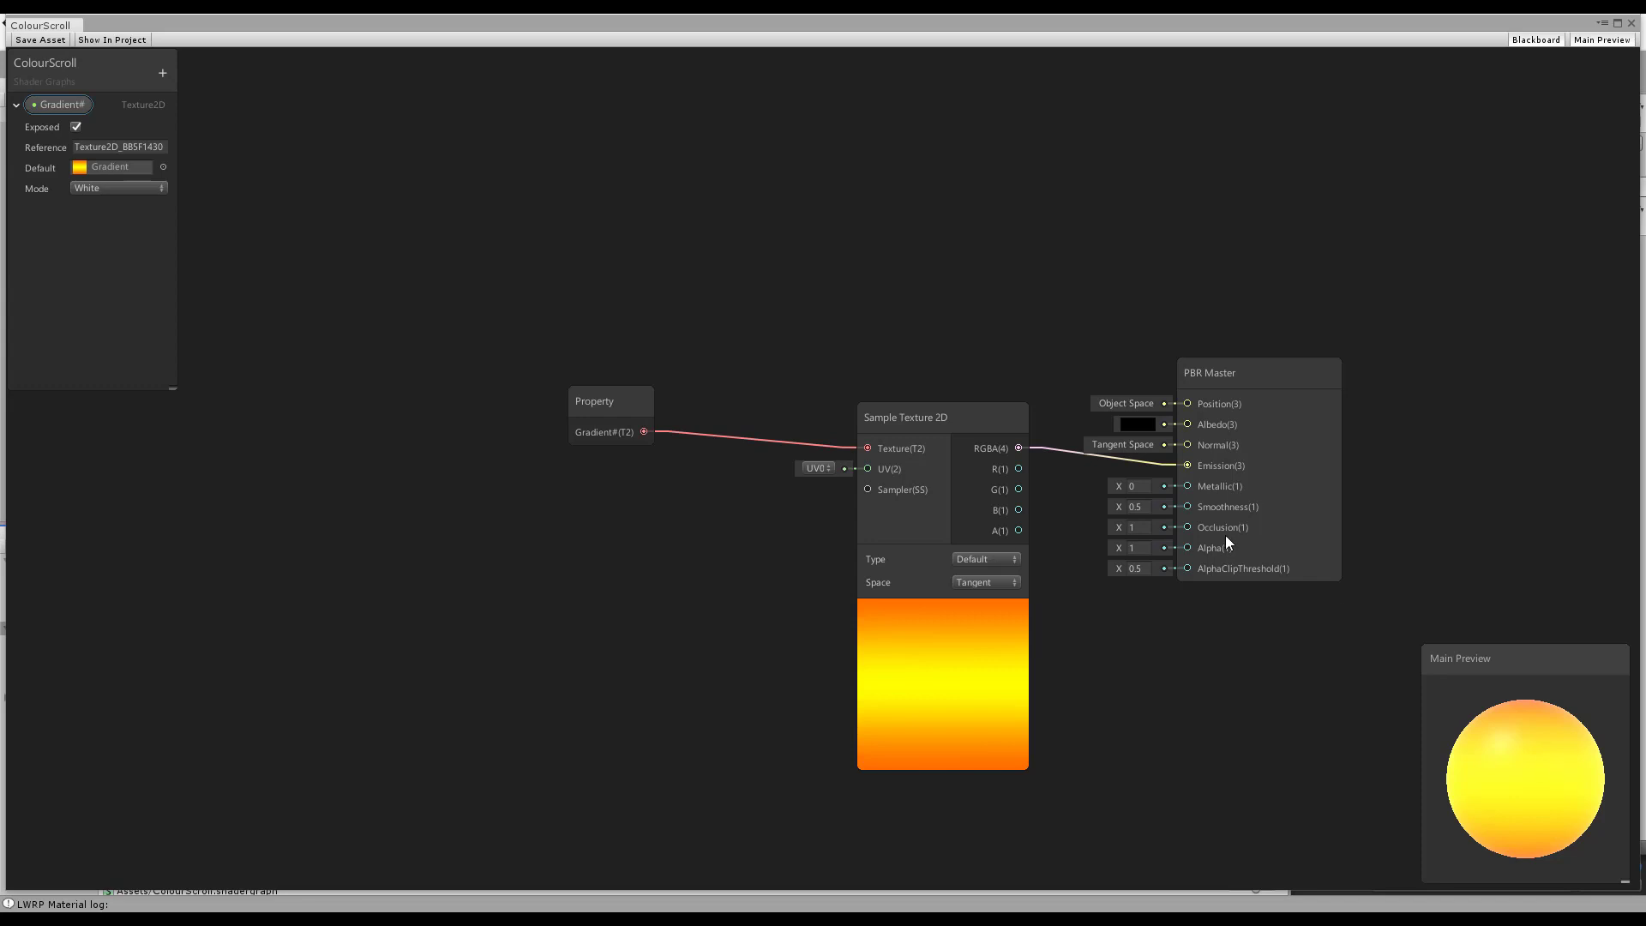
Move the Sample Texture 2D and Gradient# property nodes closer to the PBR Master node to tidy the graph
left_click_drag(939, 420, 966, 435)
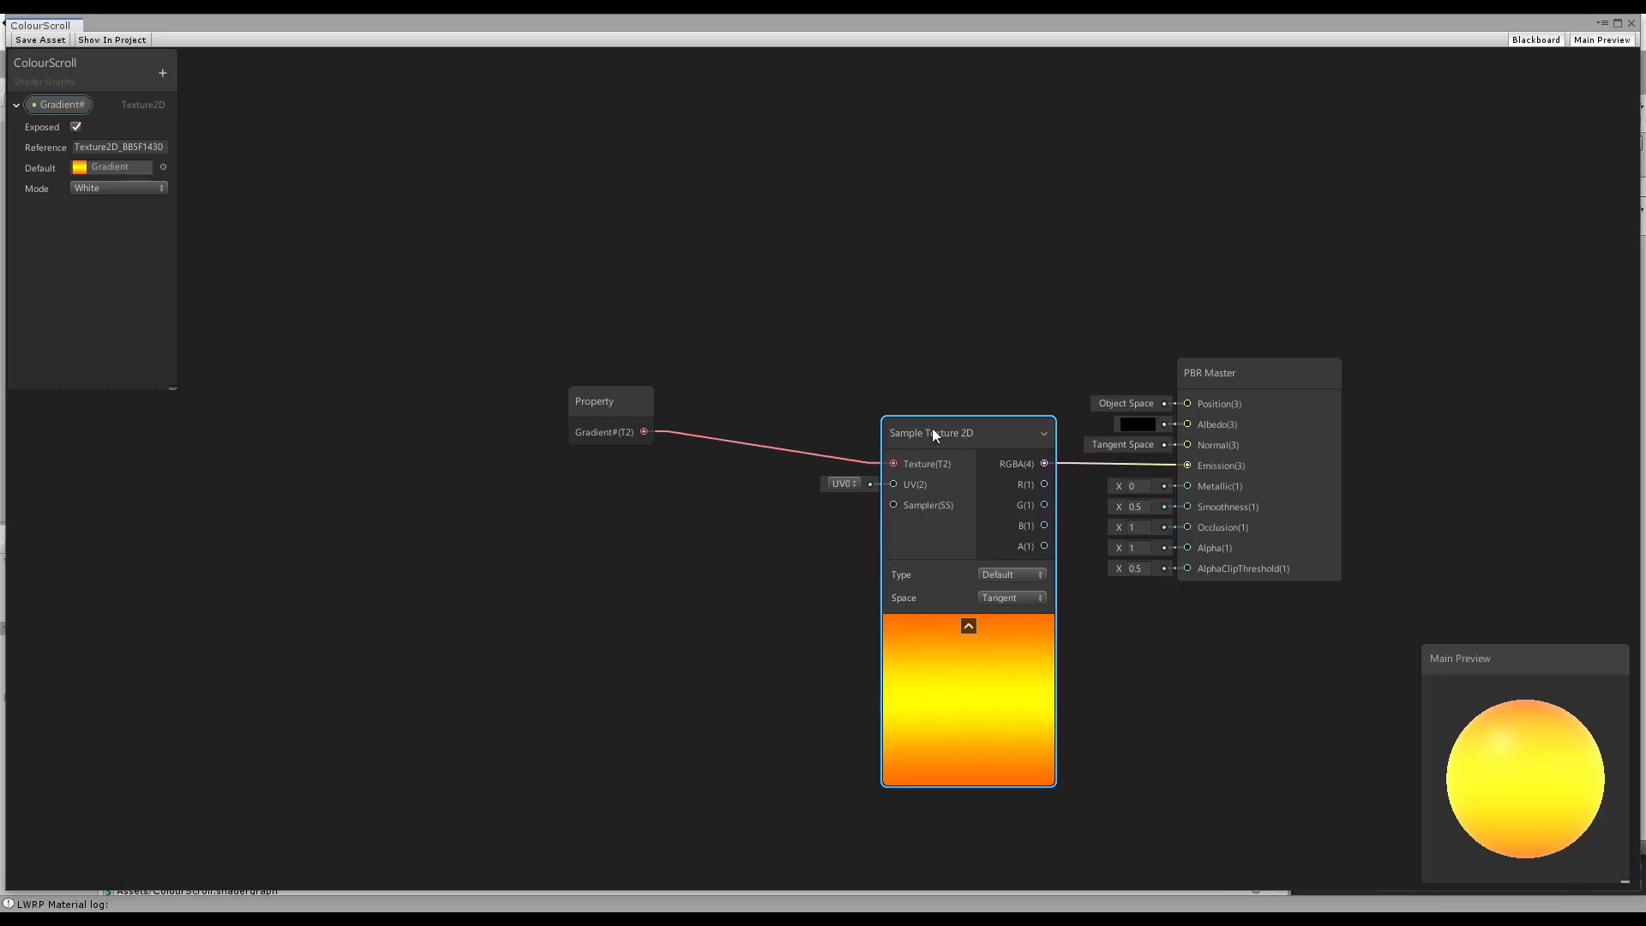
left_click_drag(598, 401, 766, 416)
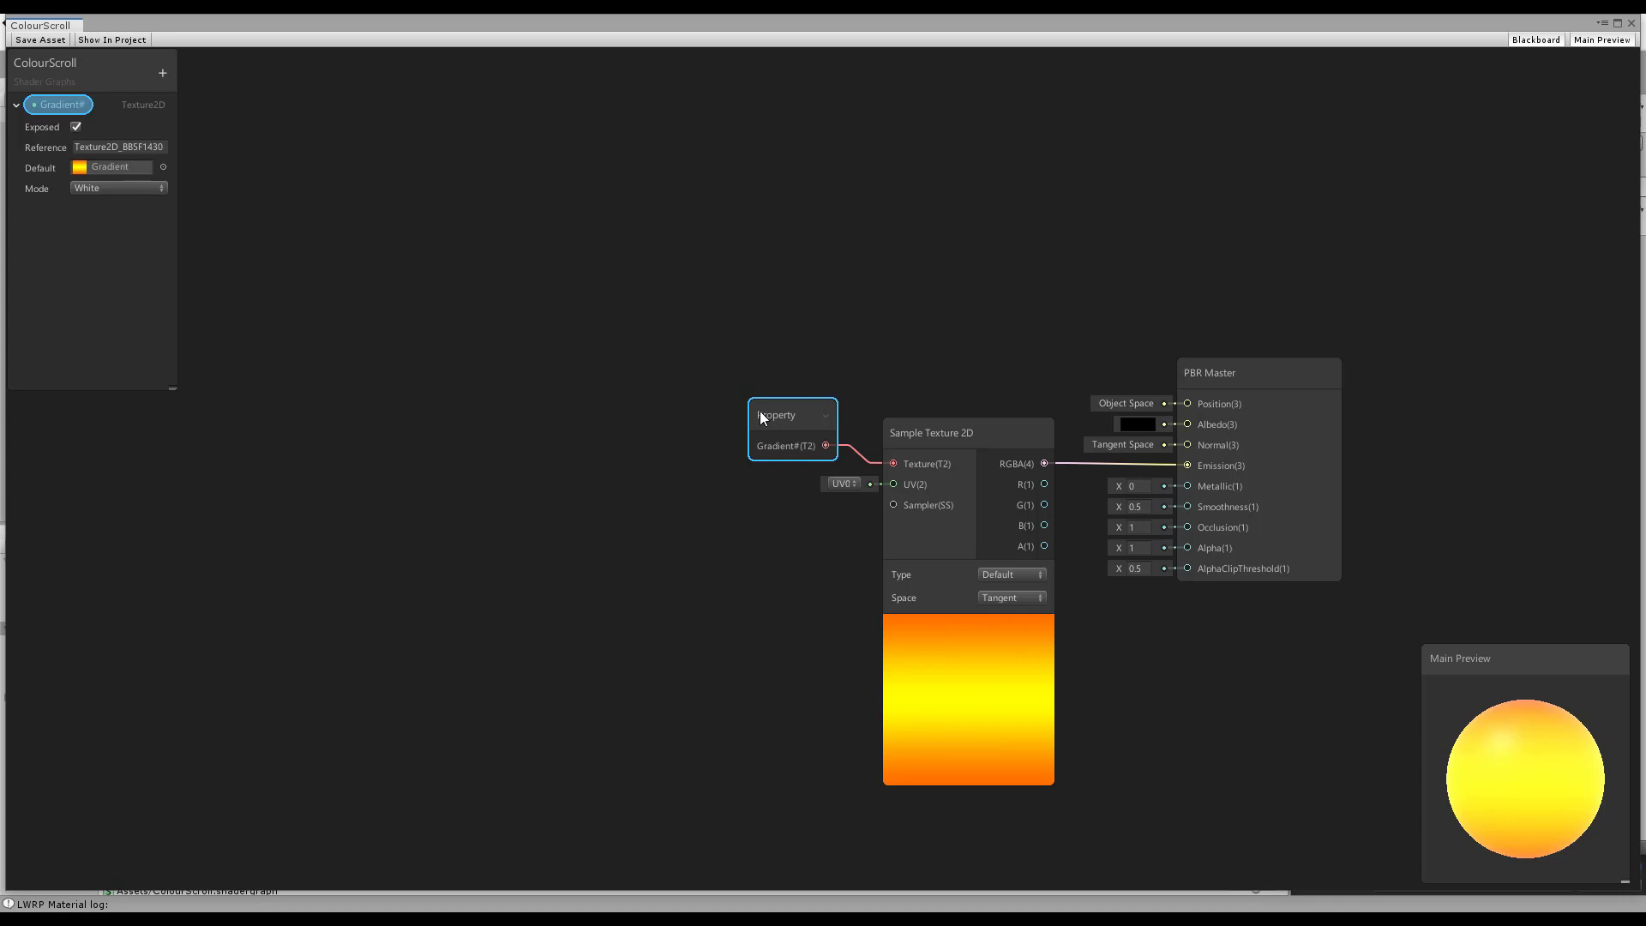
left_click(698, 506)
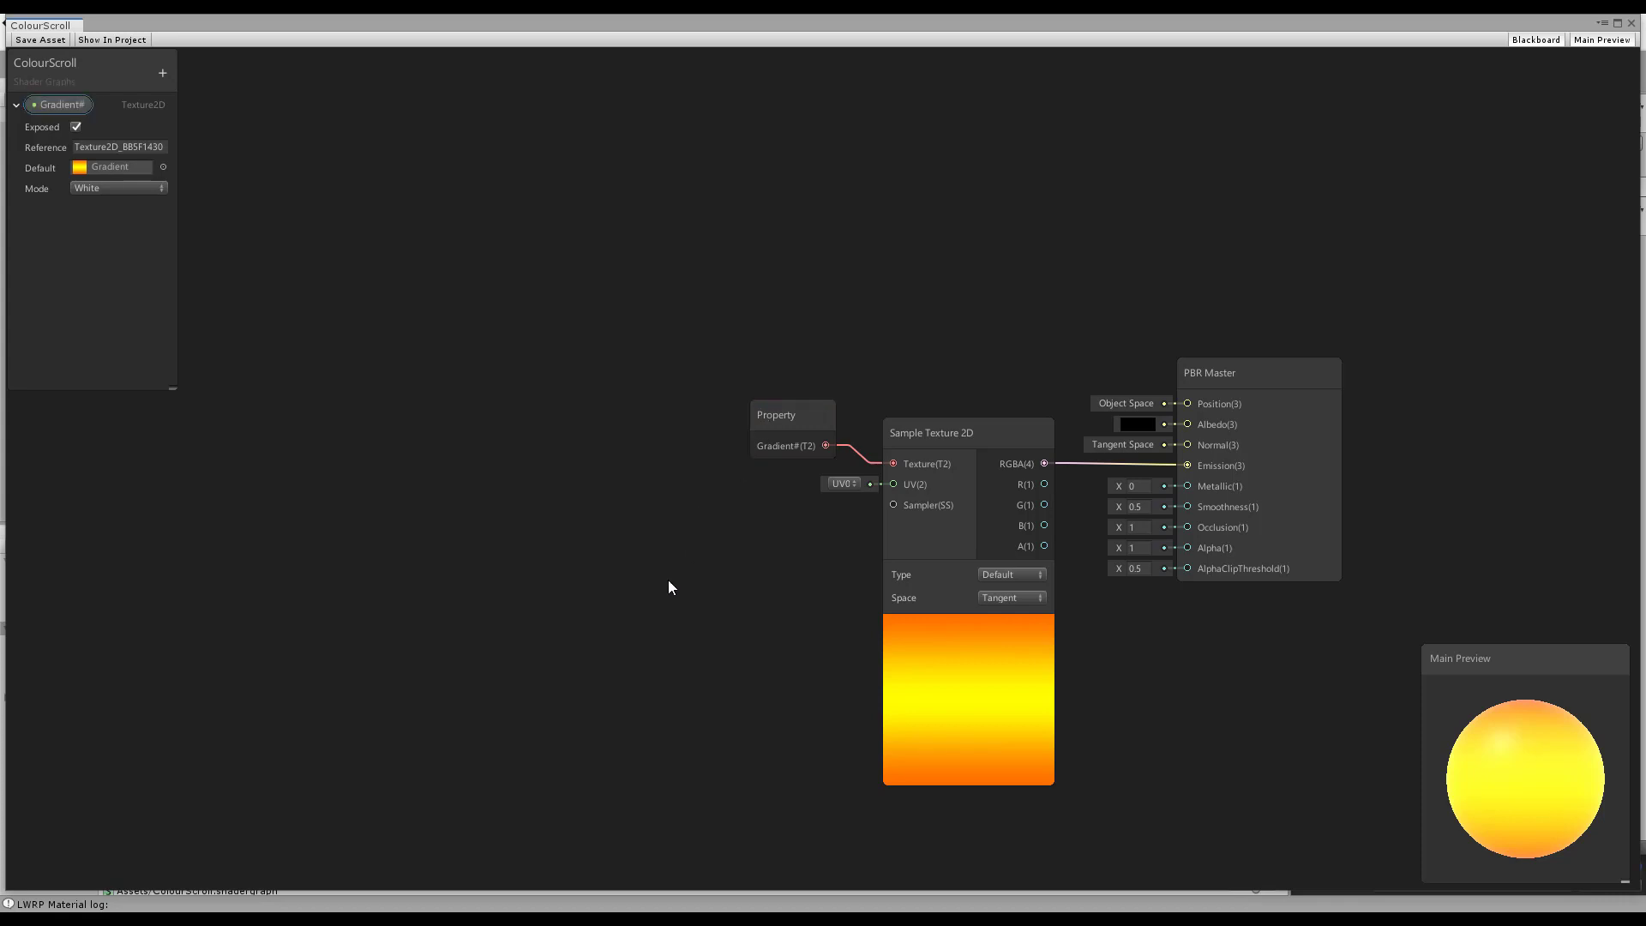
Add a Tiling And Offset node below the Gradient# property node and connect its output to Sample Texture 2D's UV input
key("space")
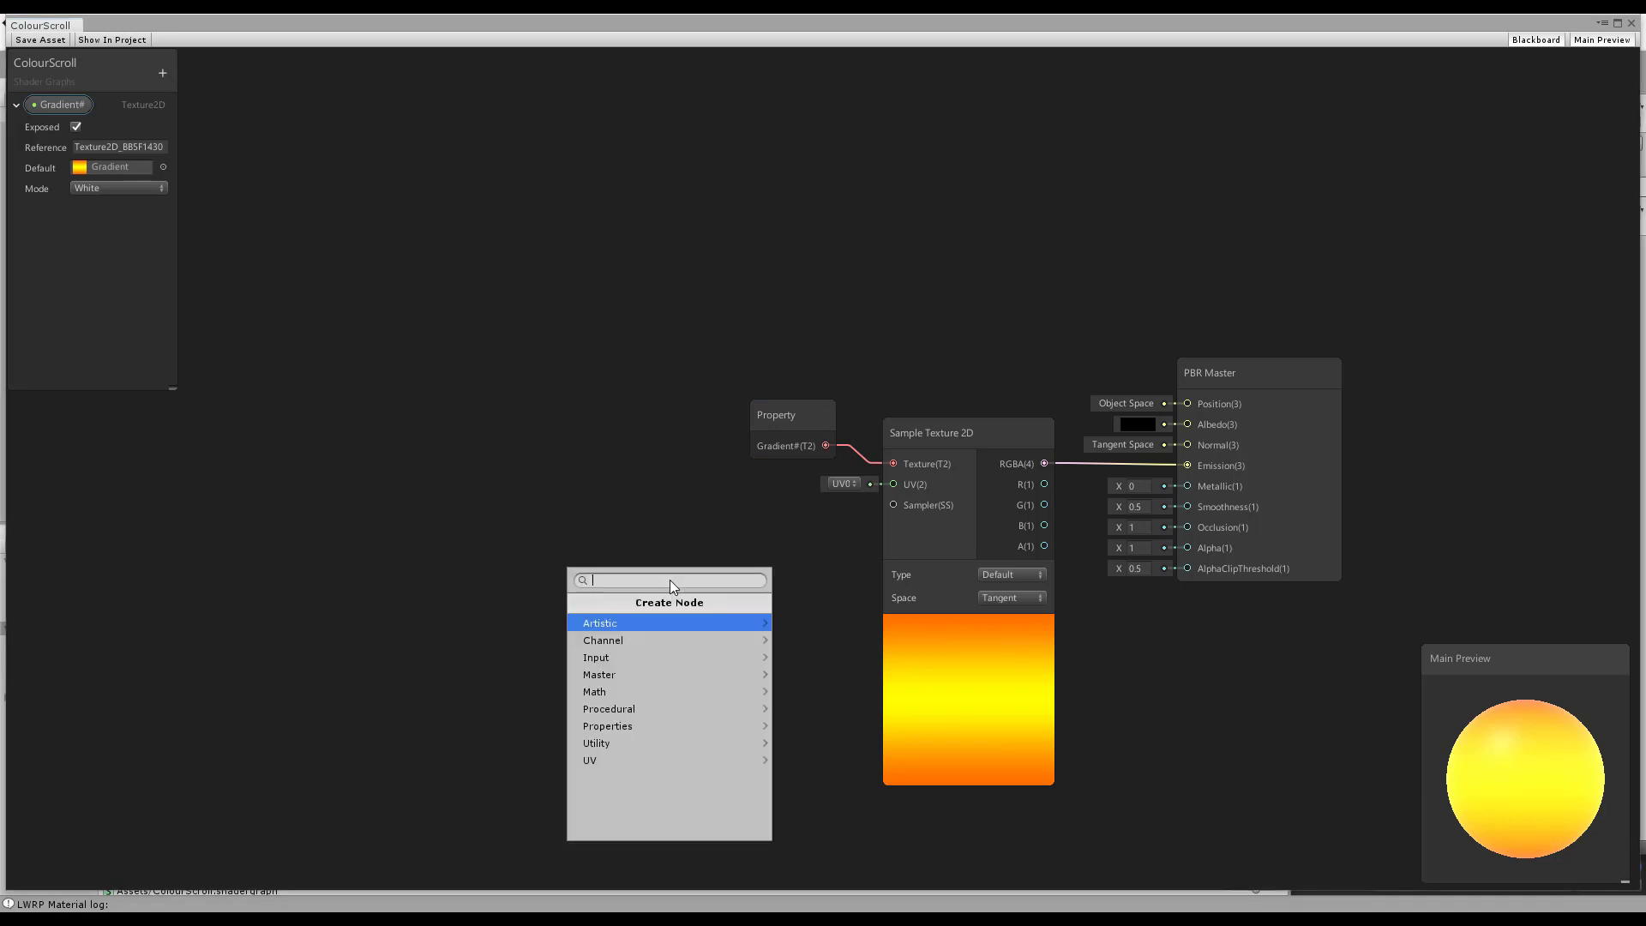
type("tiling")
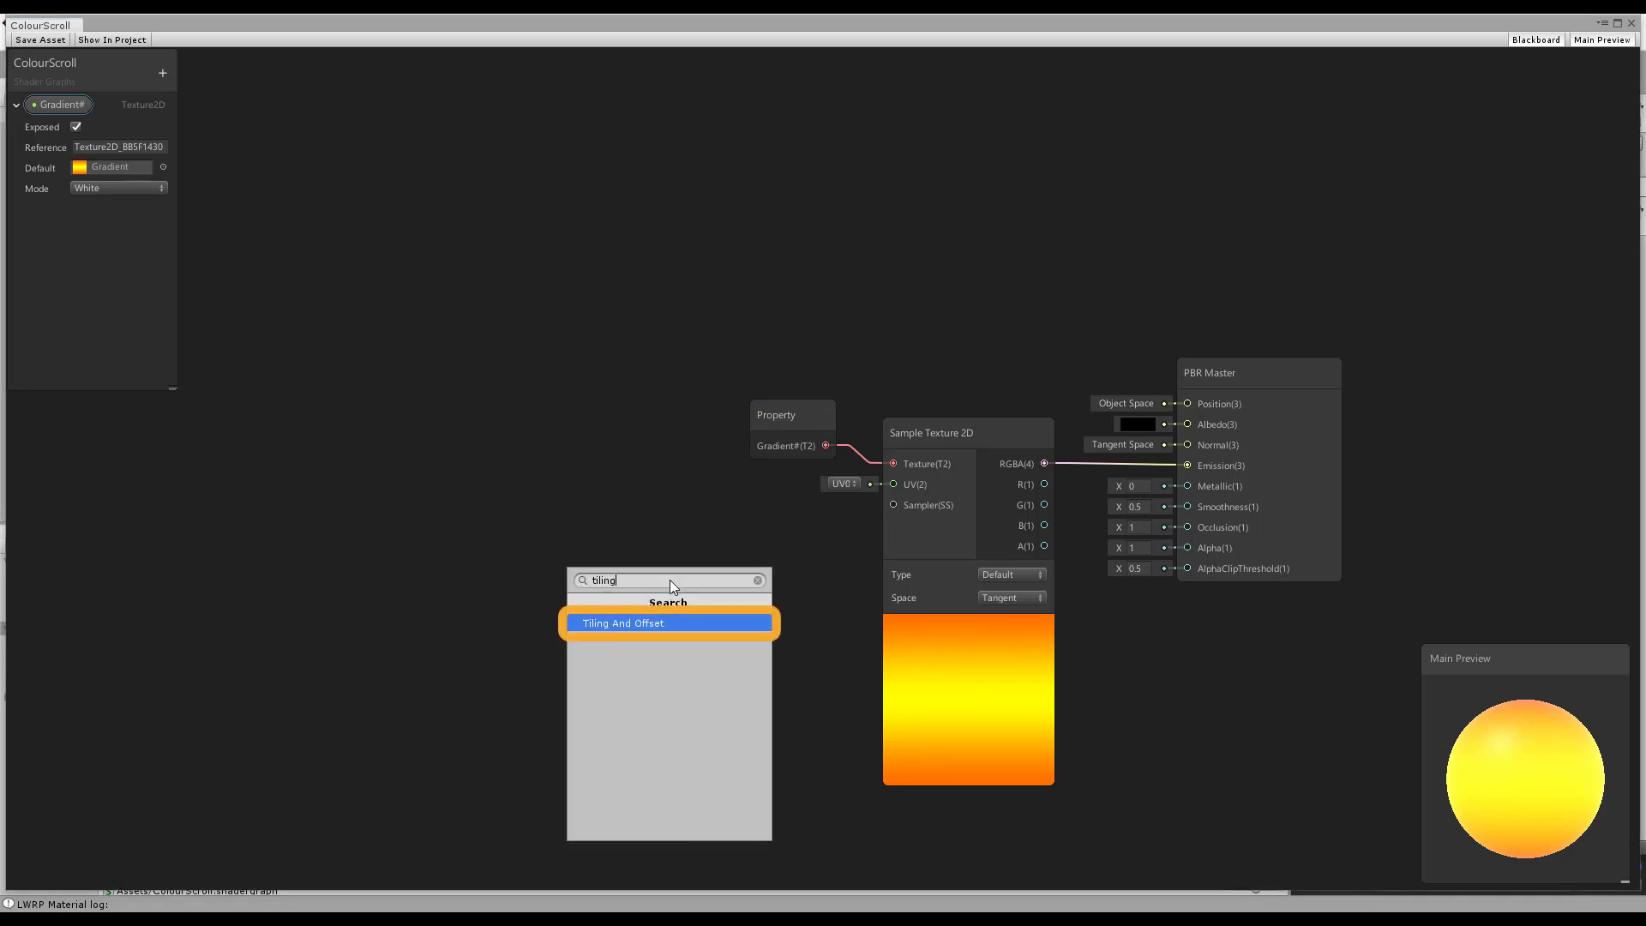
left_click(662, 625)
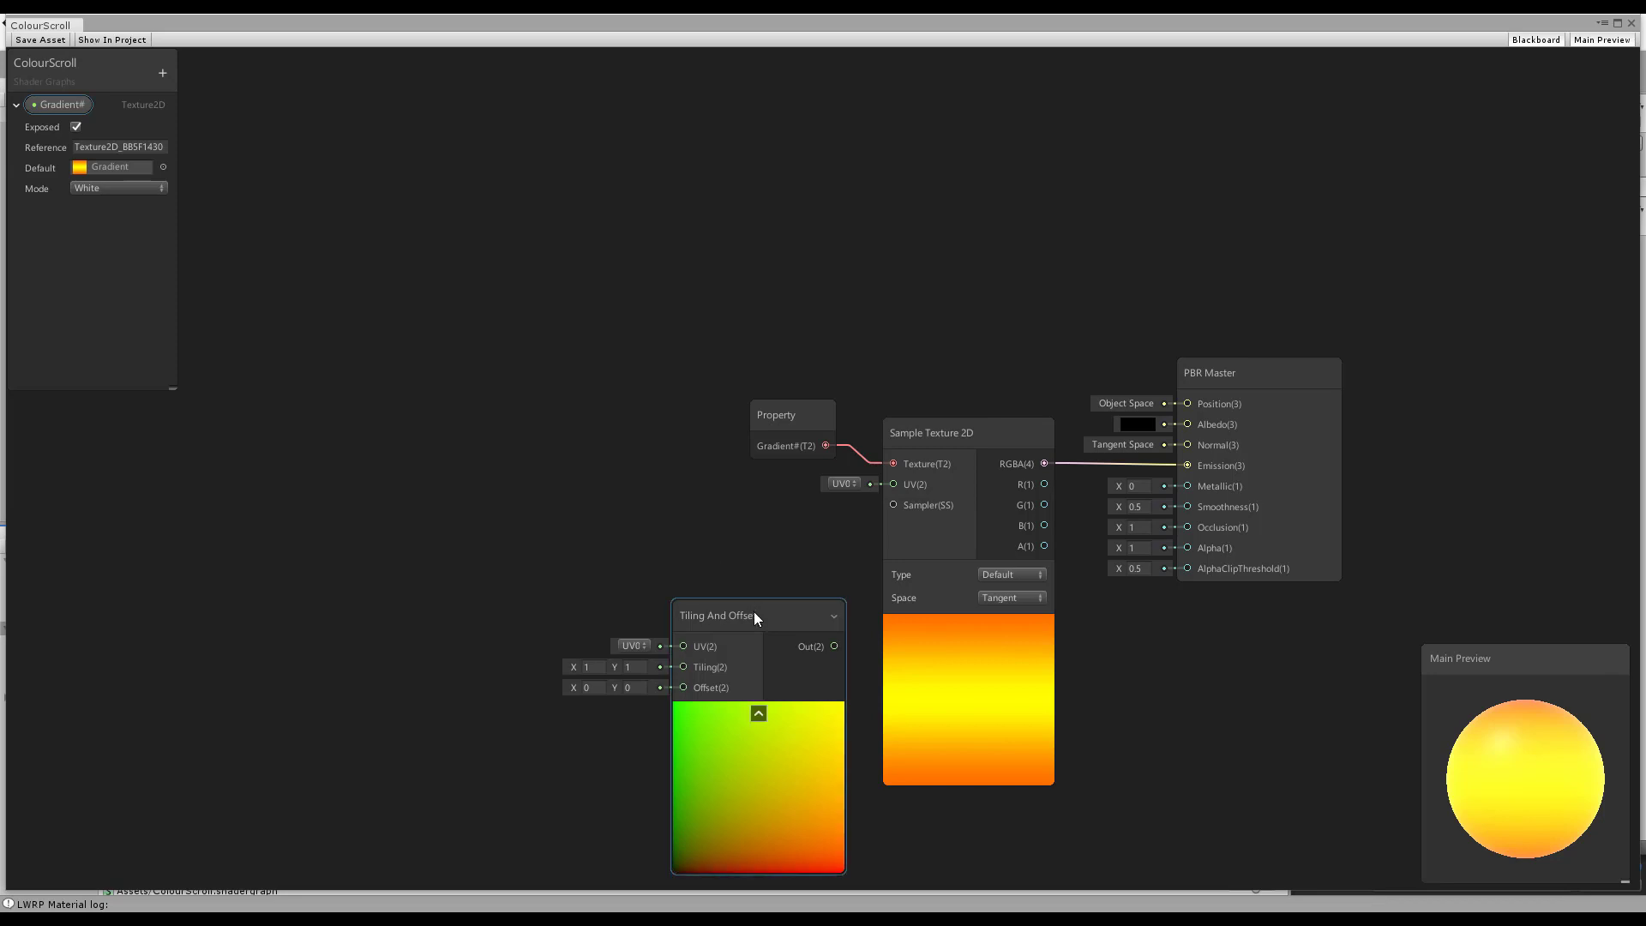
left_click_drag(753, 610, 712, 536)
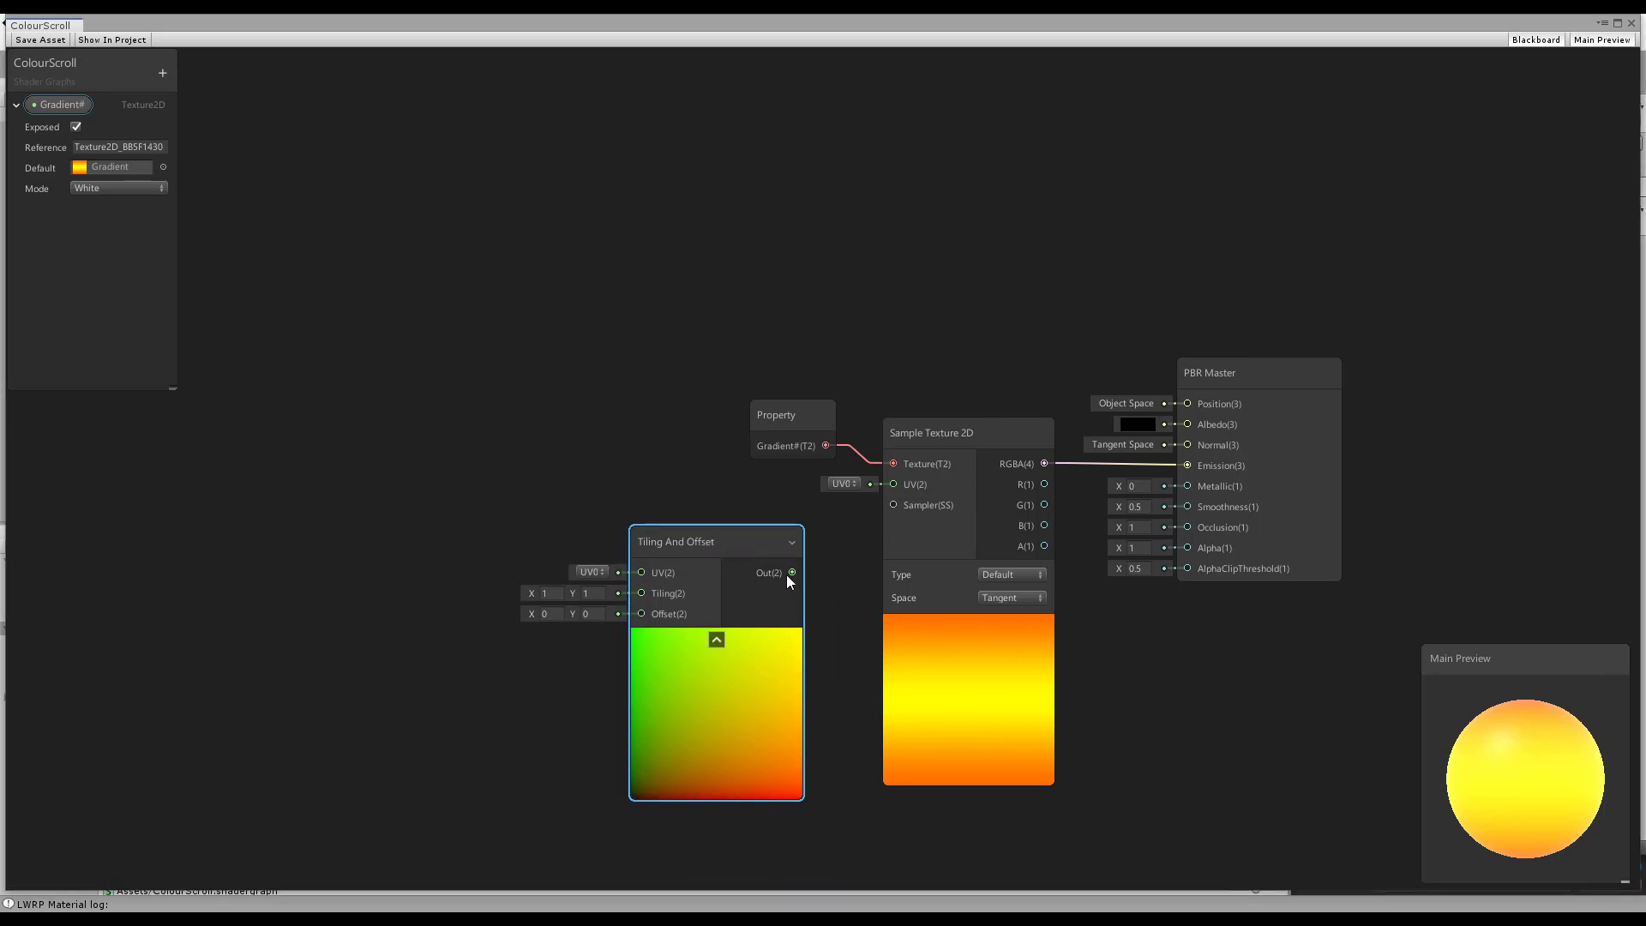
left_click_drag(792, 573, 892, 485)
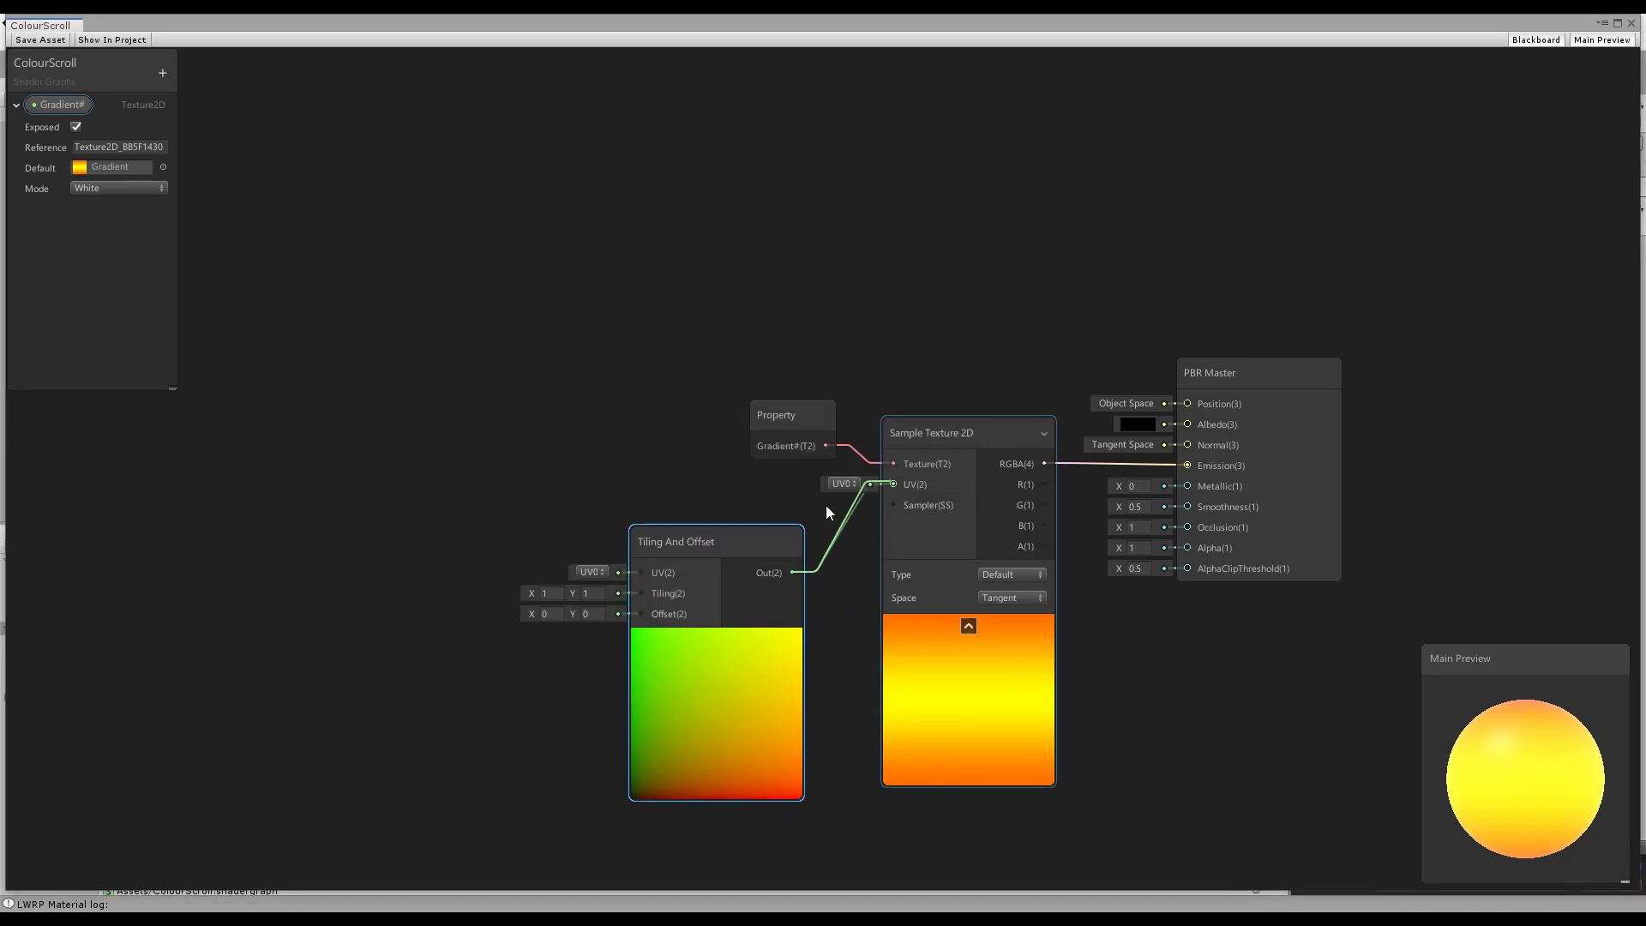
left_click_drag(758, 541, 793, 506)
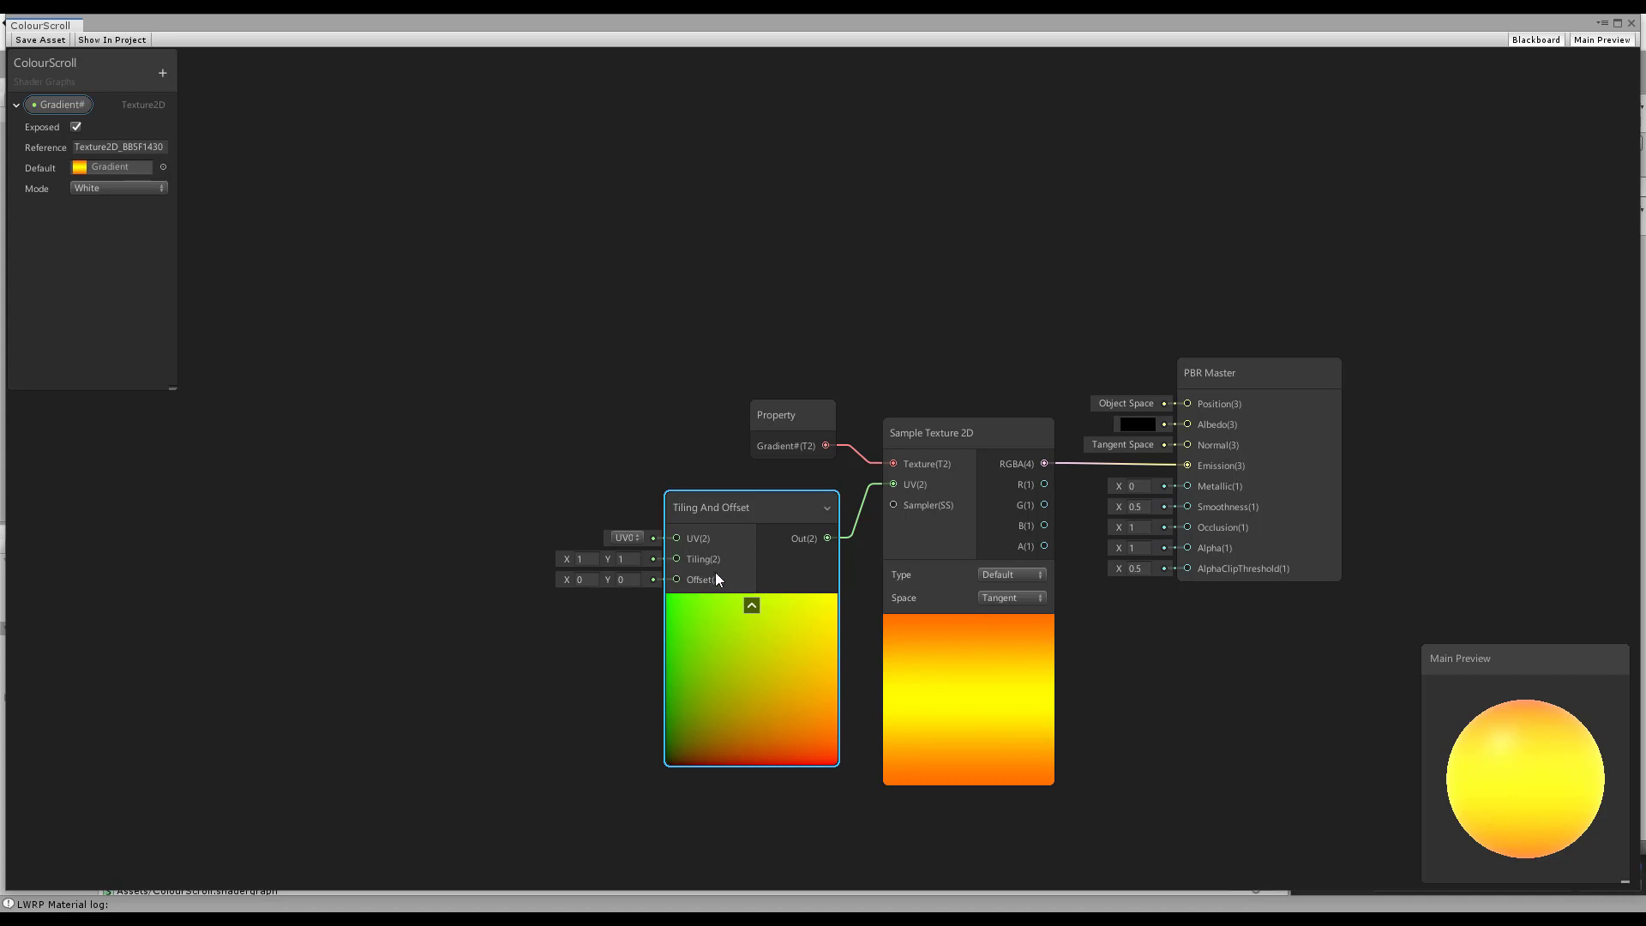
Add a Position node and connect its output to the UV input of the Tiling And Offset node
left_click(511, 283)
key("space")
type("posit")
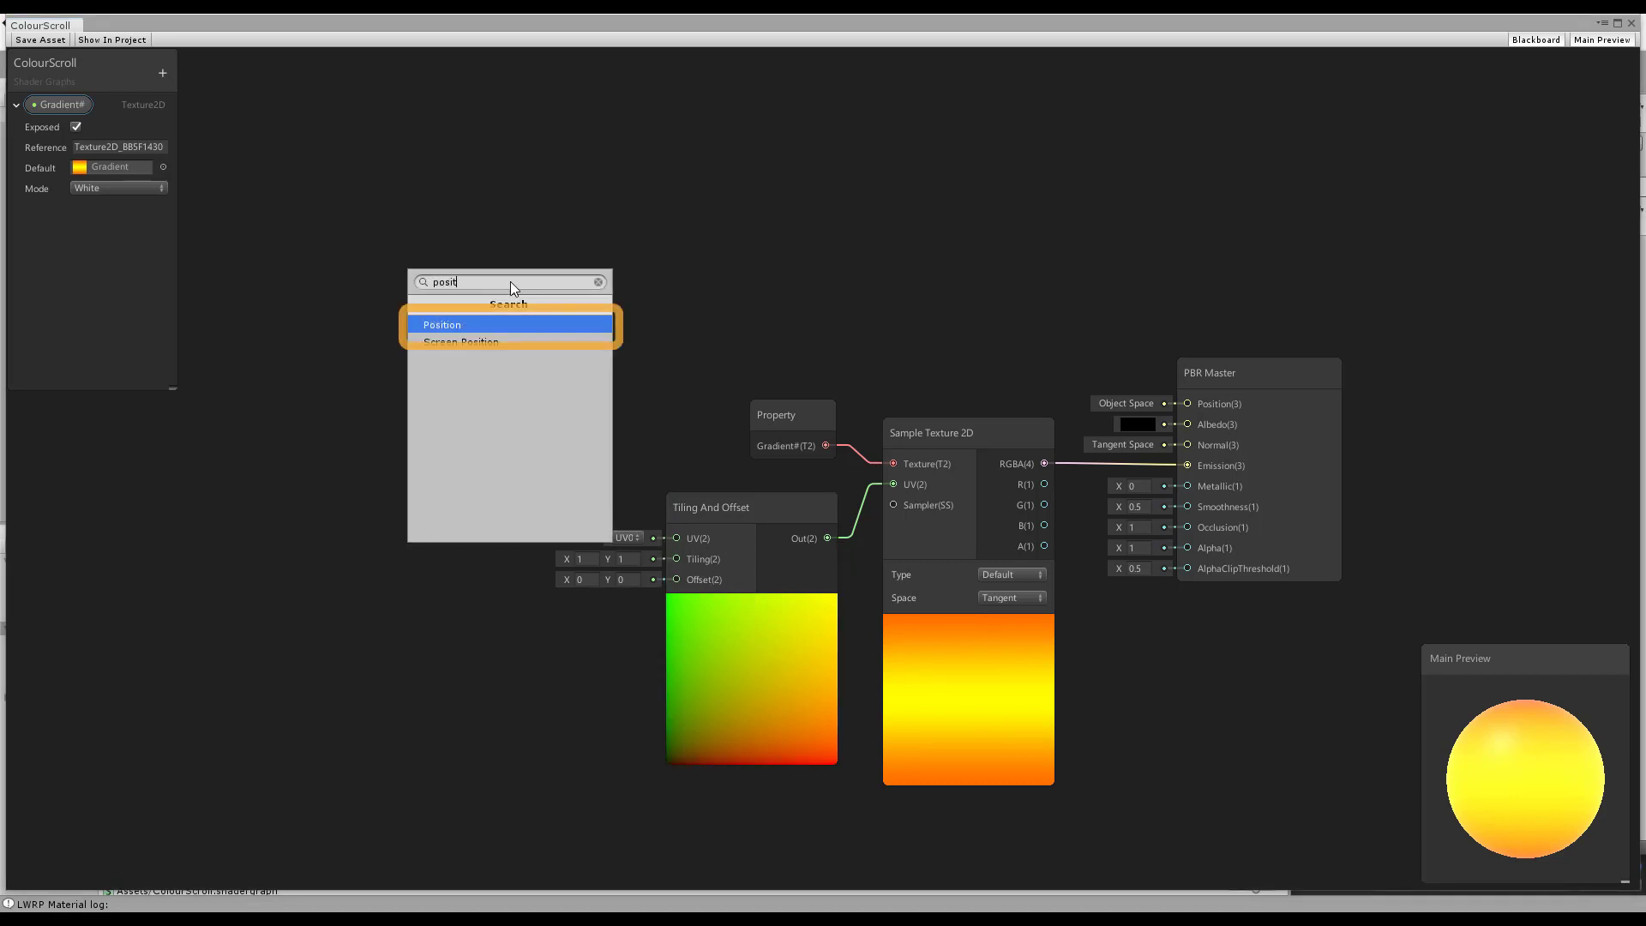
key("Return")
left_click_drag(516, 304, 419, 198)
left_click_drag(521, 232, 677, 537)
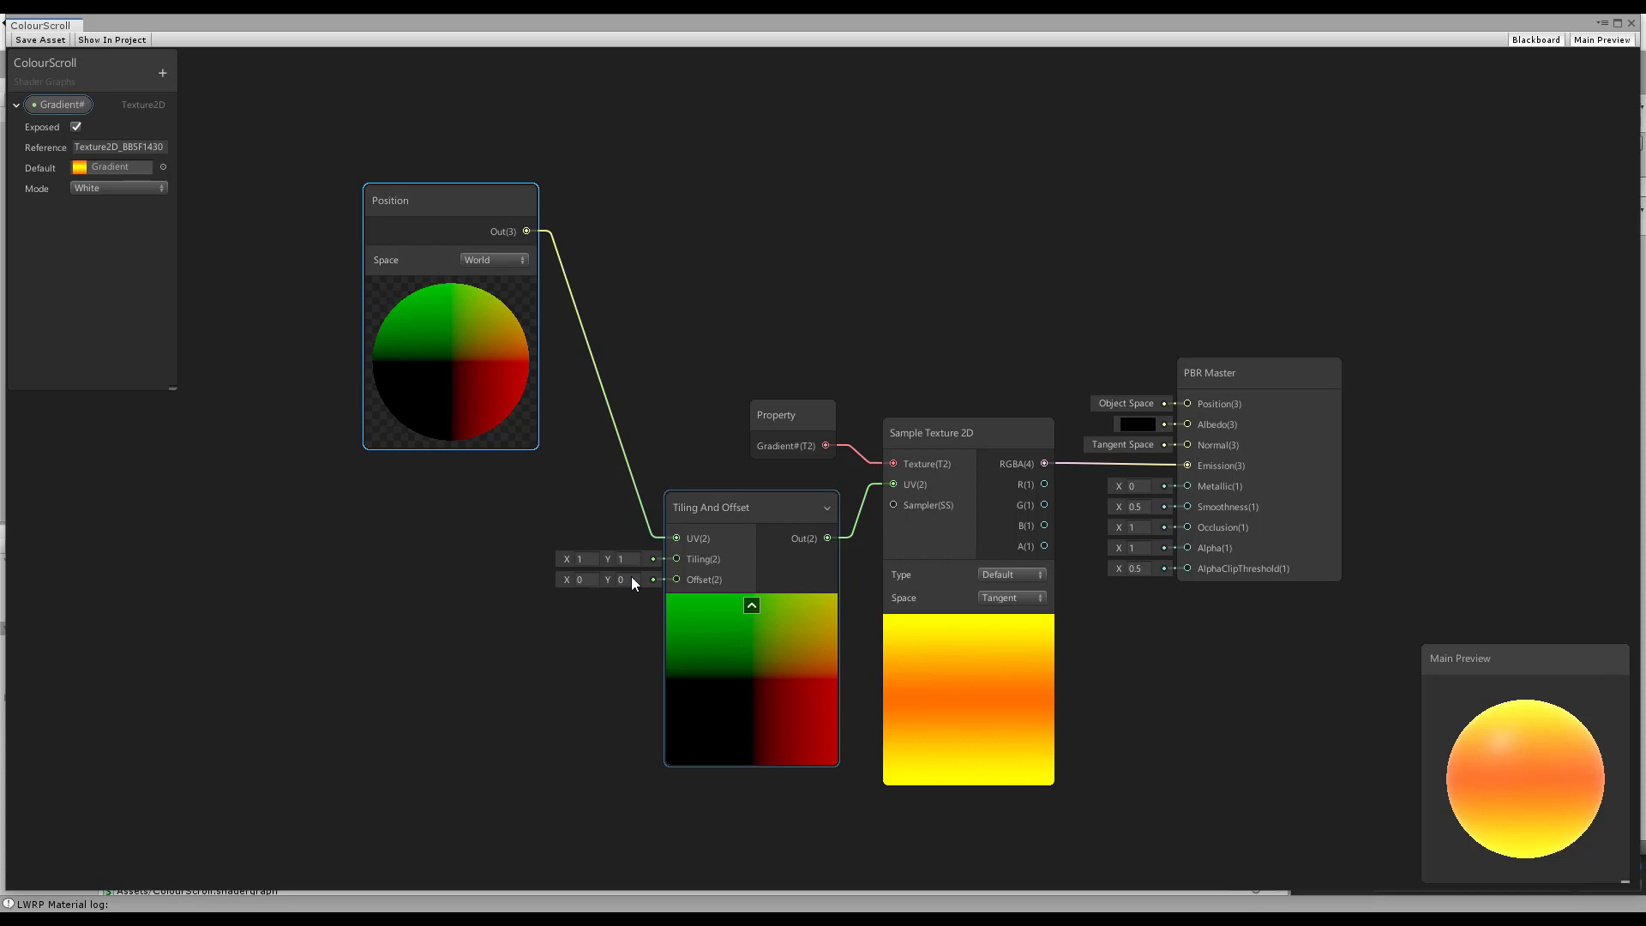
Add an exposed Vector2 property named ScrollSpeed to the blackboard and set its default Y to 1
left_click(16, 105)
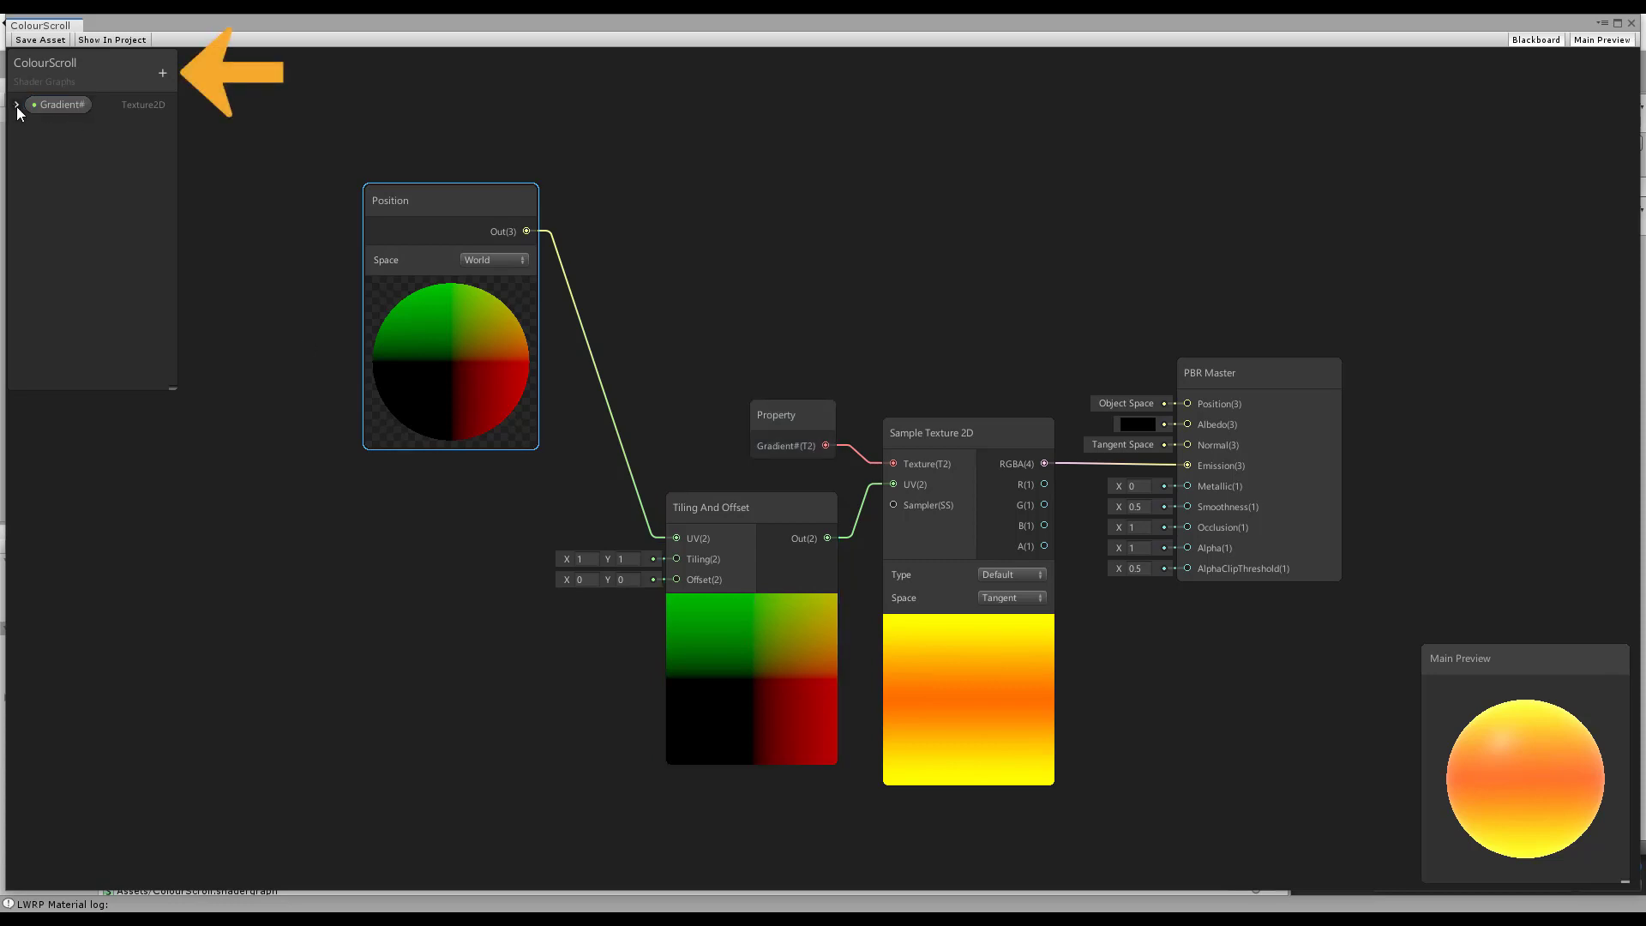
left_click(163, 73)
left_click(234, 106)
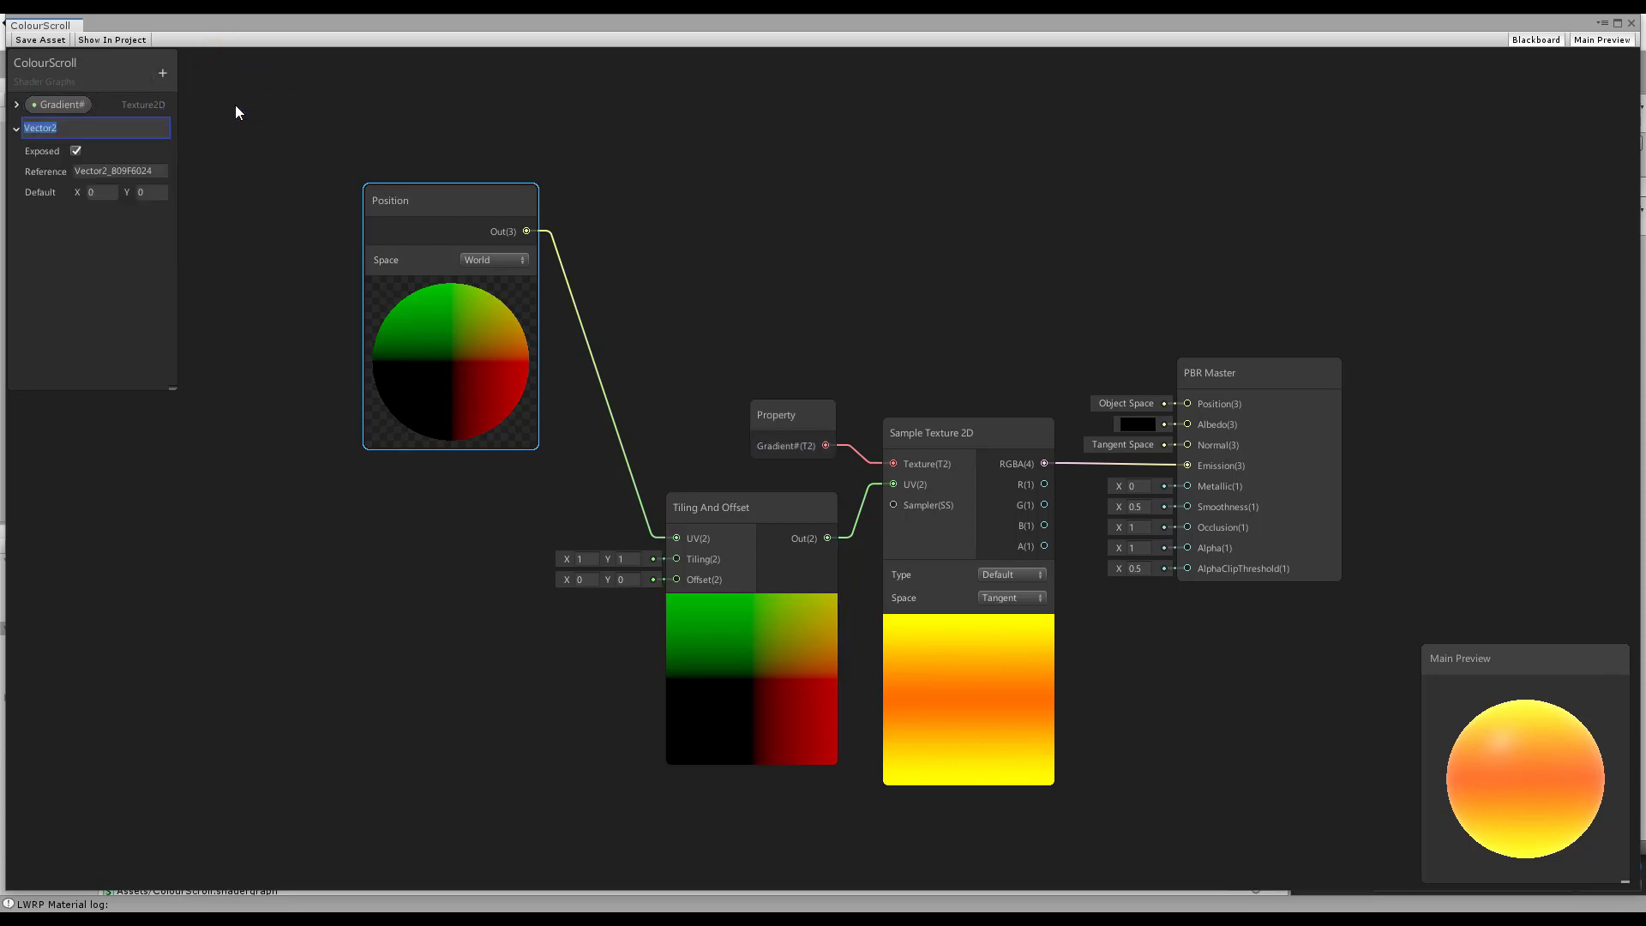
type("ScrollSpeed")
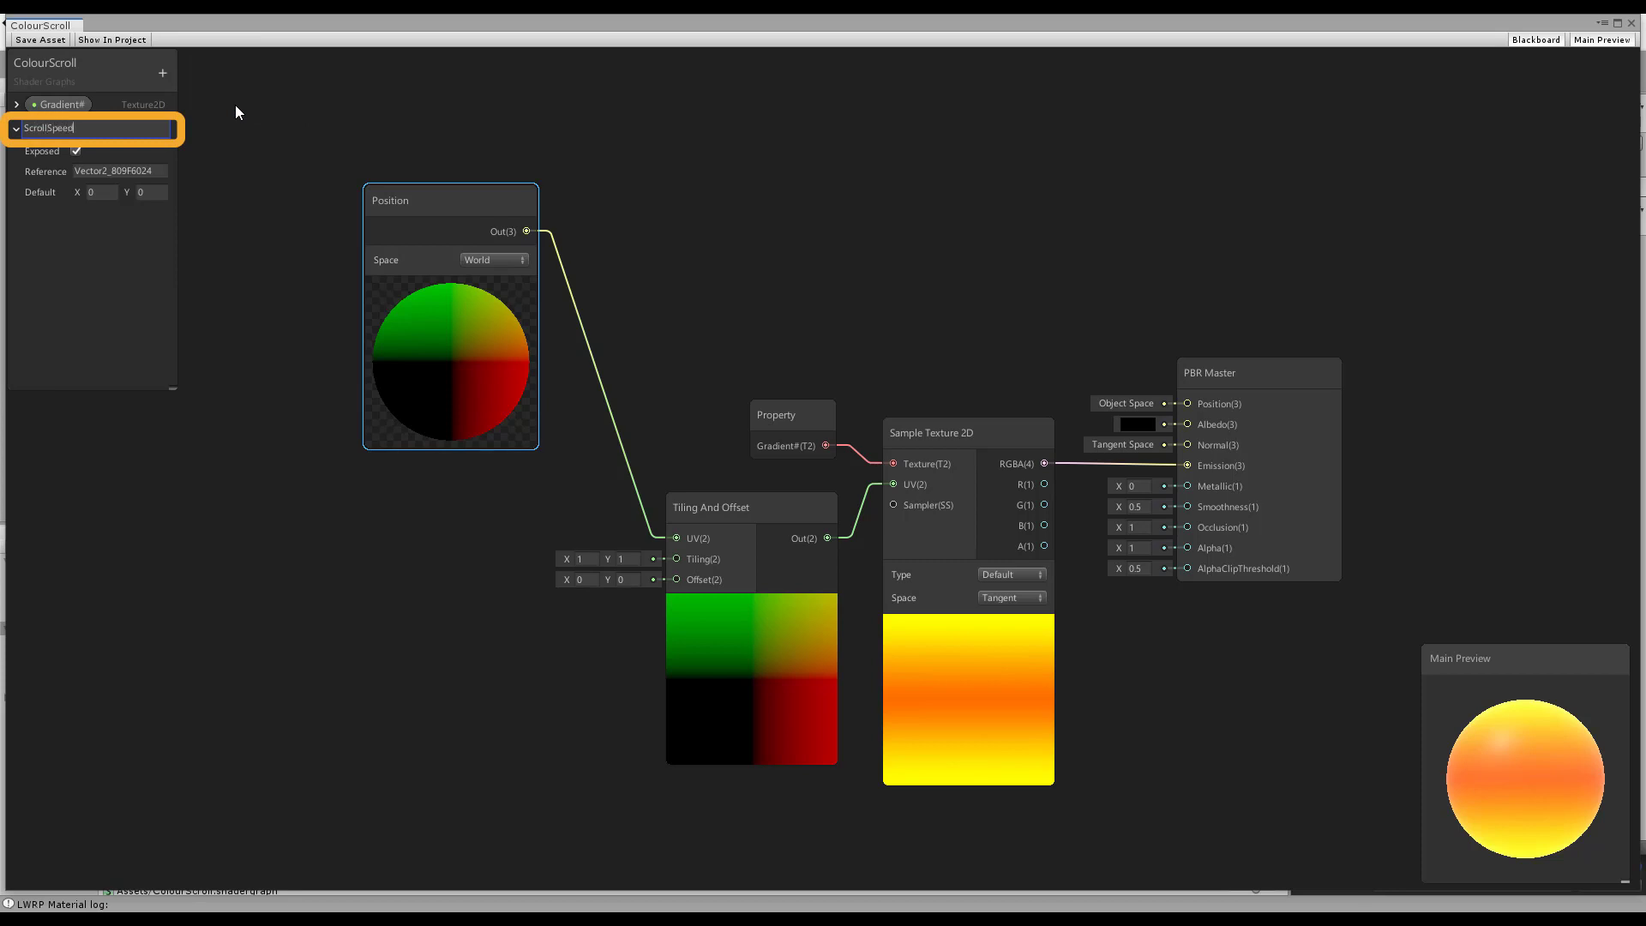
key("Return")
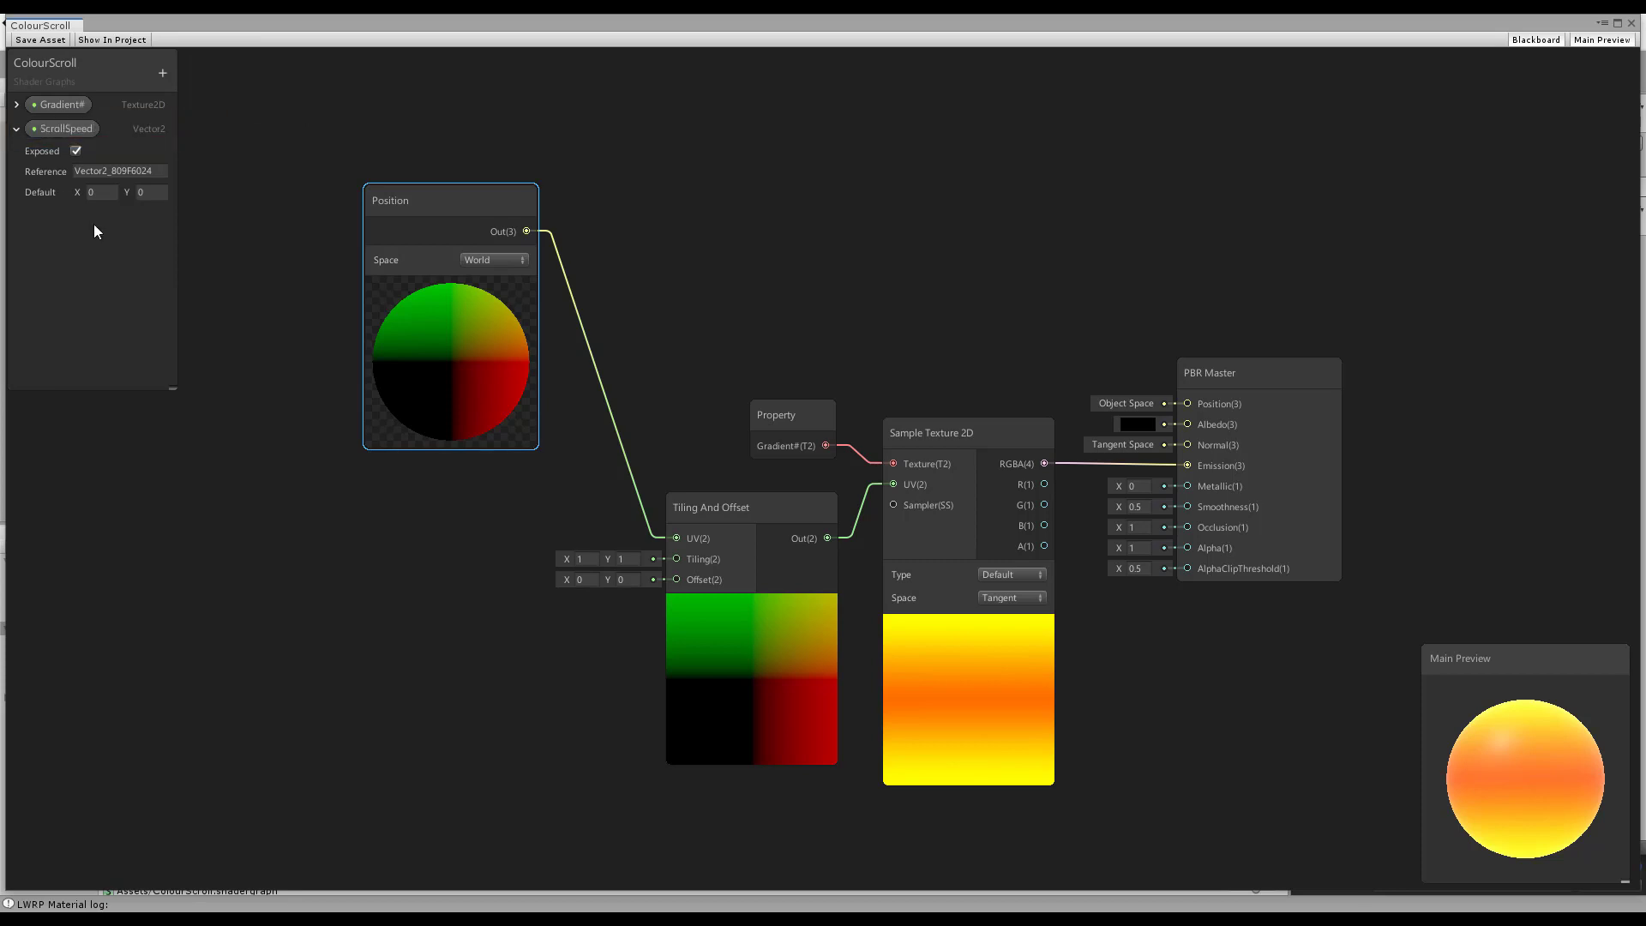
left_click(160, 193)
Place a ScrollSpeed property node in the graph and connect it to the Offset input of Tiling And Offset
left_click(92, 135)
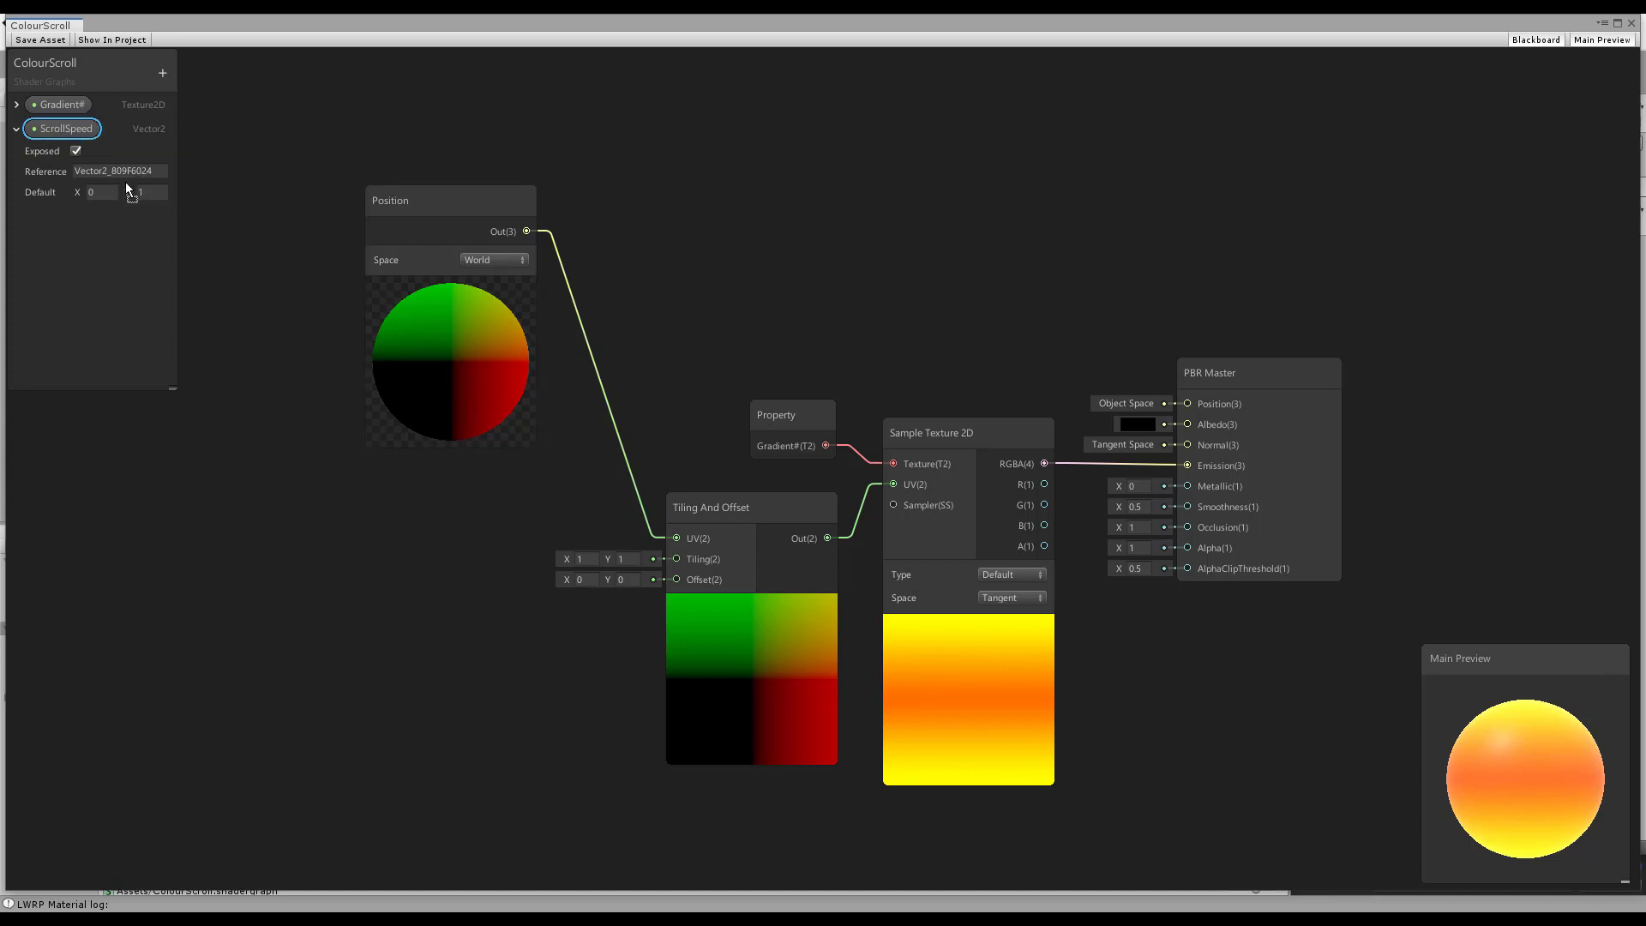
left_click_drag(279, 521, 294, 540)
left_click_drag(371, 584, 676, 579)
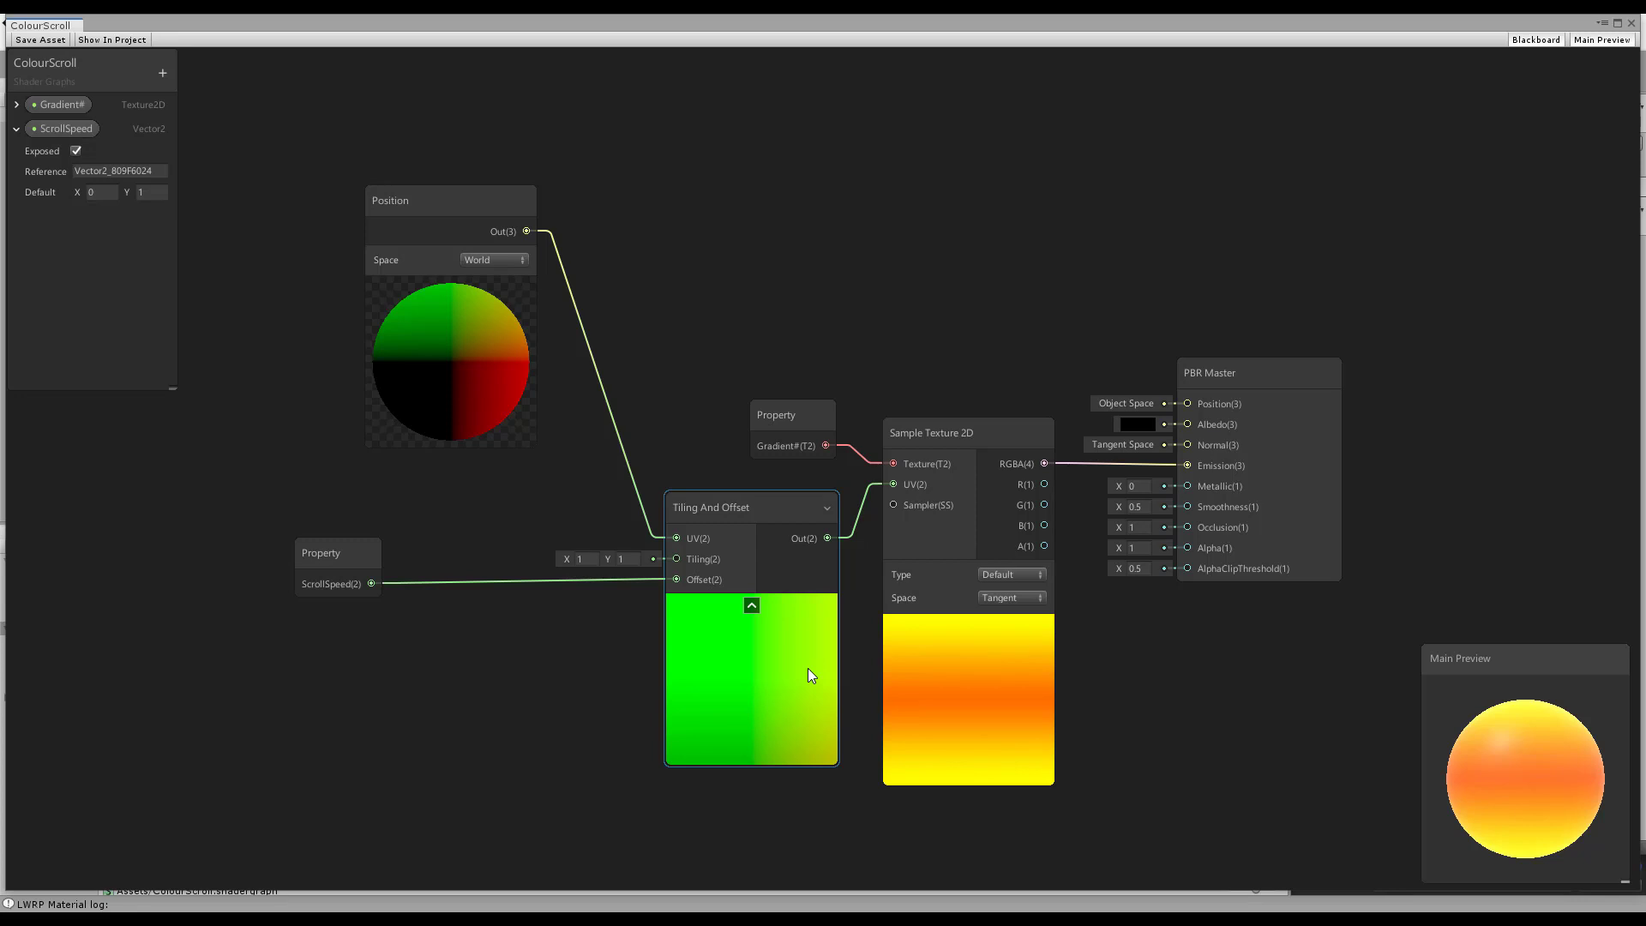
Delete the connection between ScrollSpeed and the Offset input, and move the ScrollSpeed node farther from Tiling And Offset
left_click(326, 555)
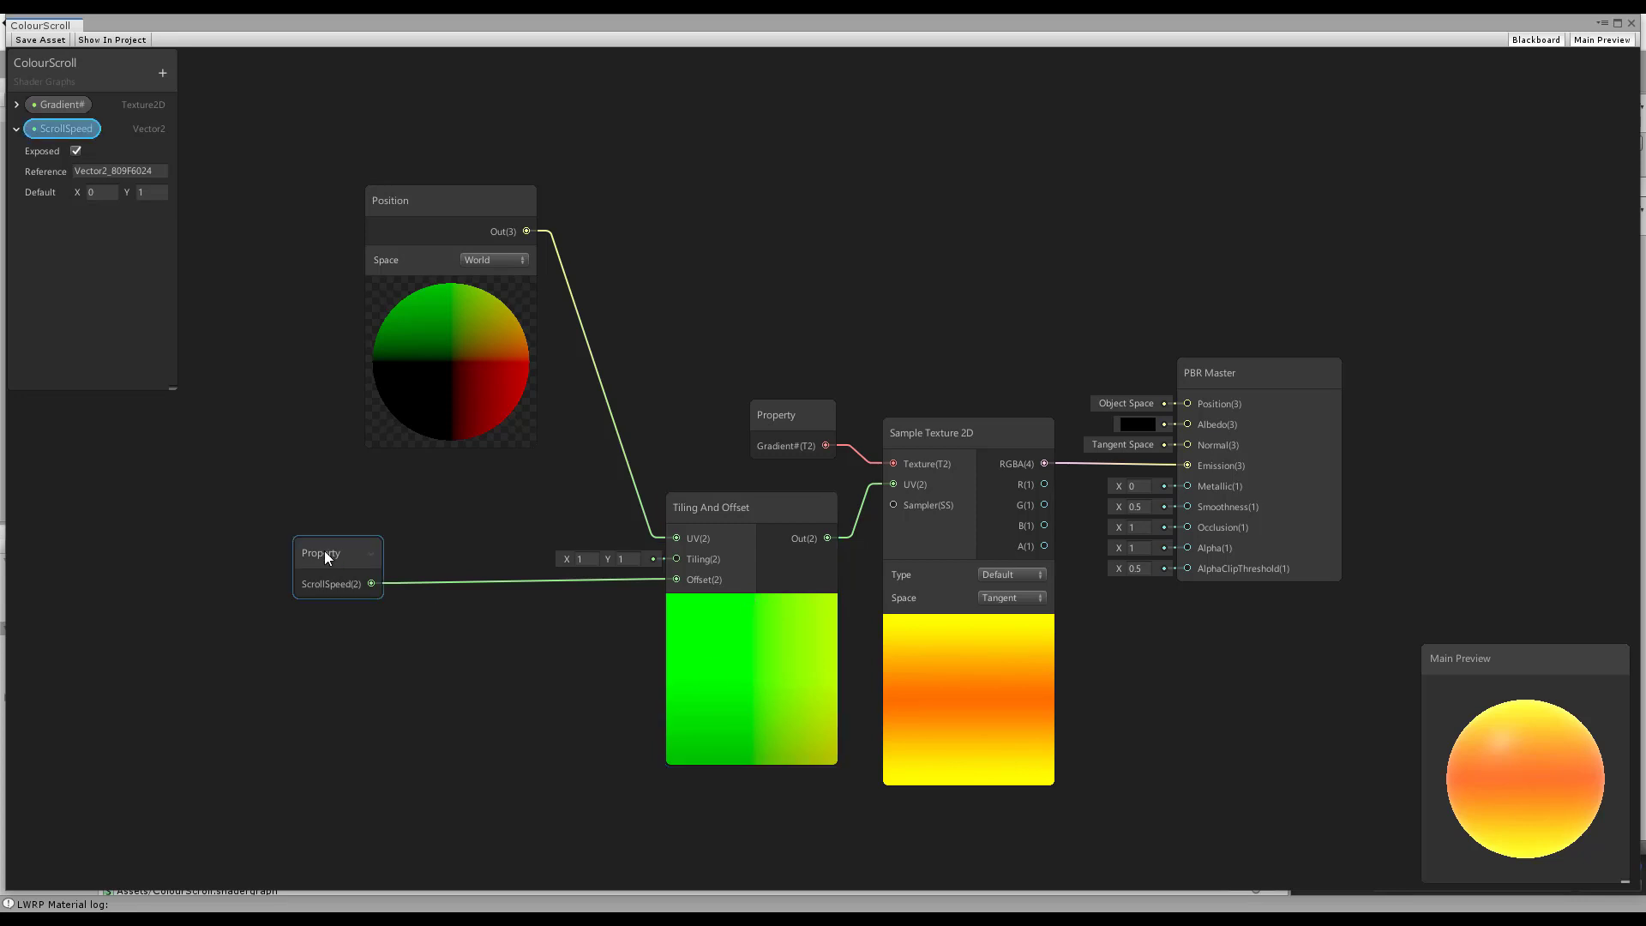
left_click_drag(424, 557, 457, 605)
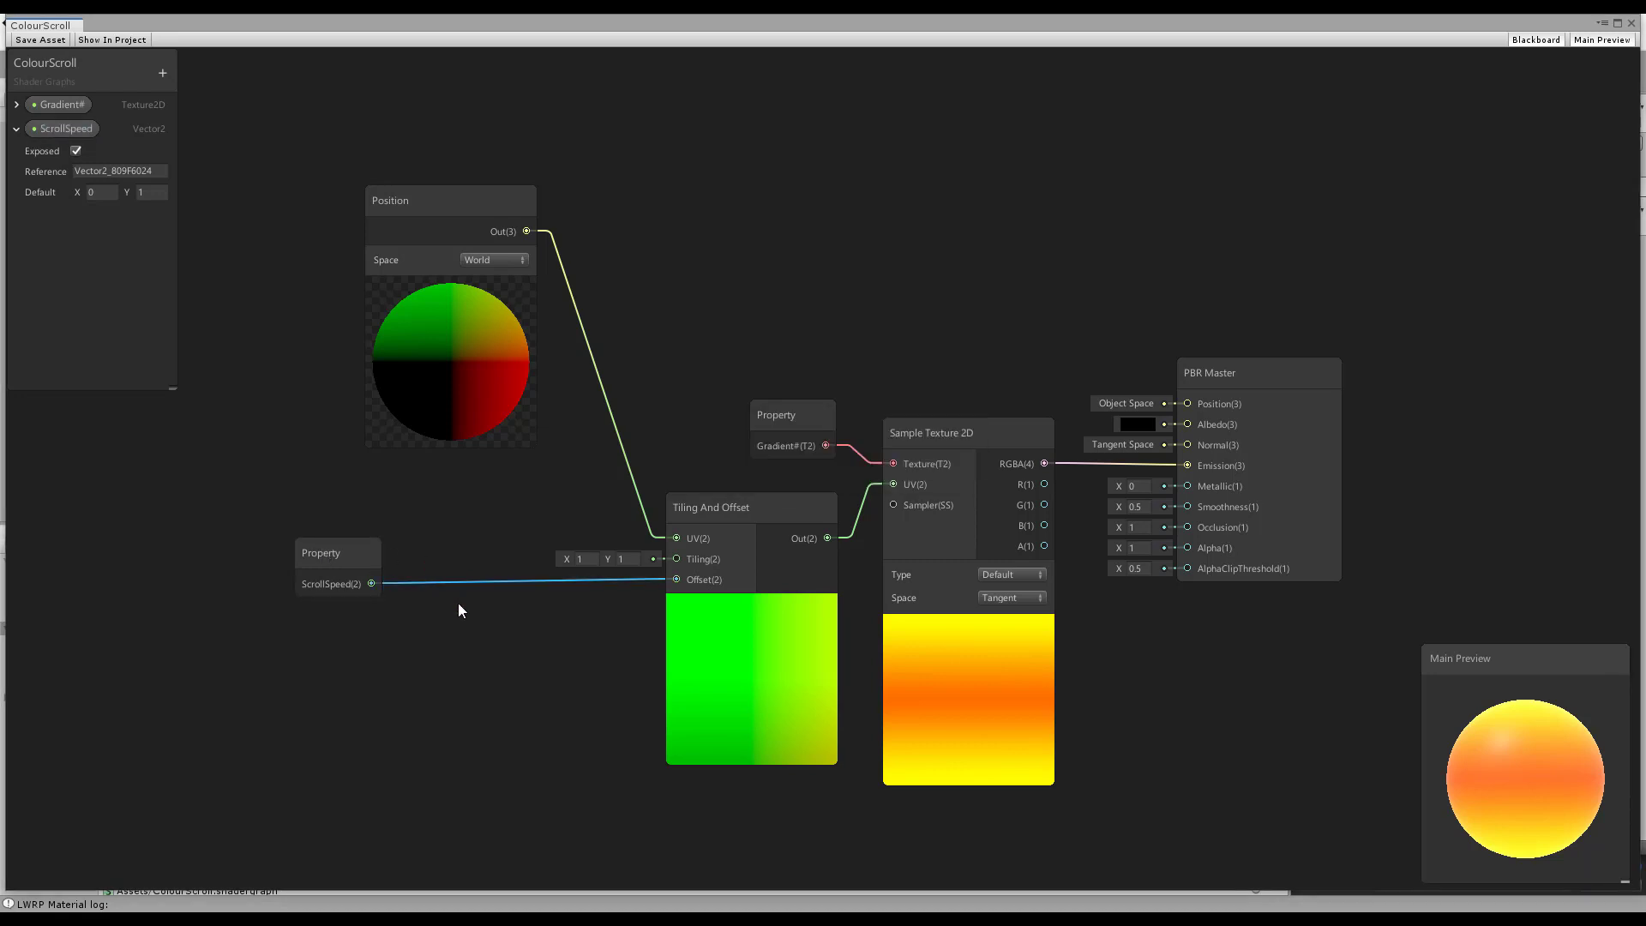
key("Delete")
left_click(304, 570)
left_click_drag(299, 545, 230, 495)
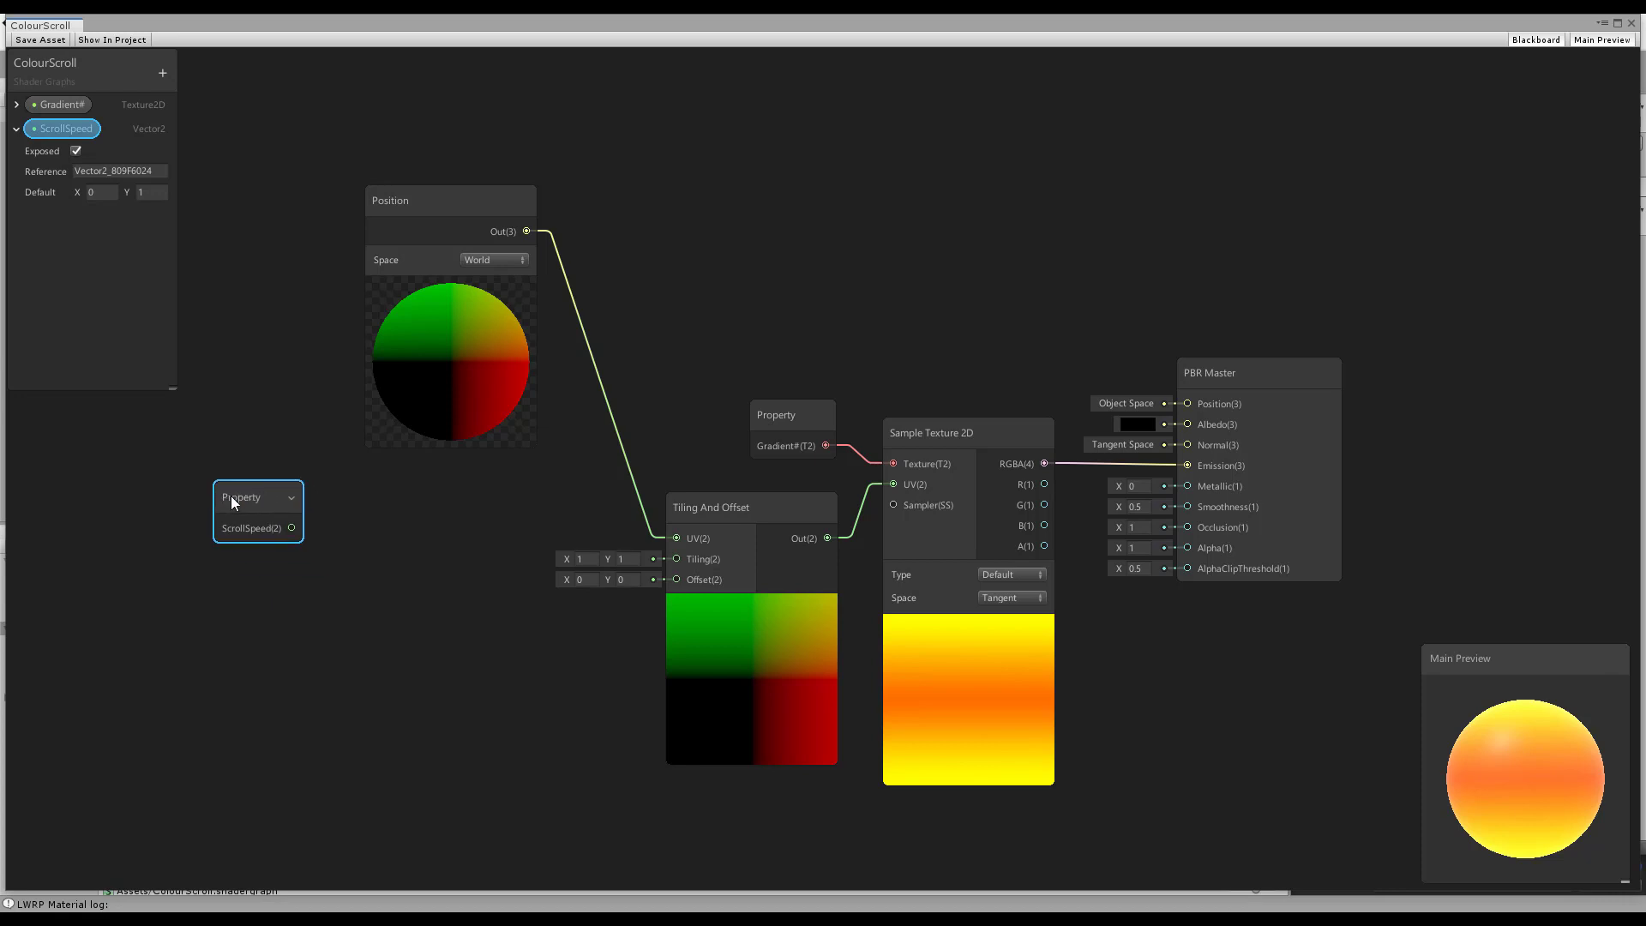
Add a Time node and position it just below the ScrollSpeed property node
left_click(254, 624)
key("space")
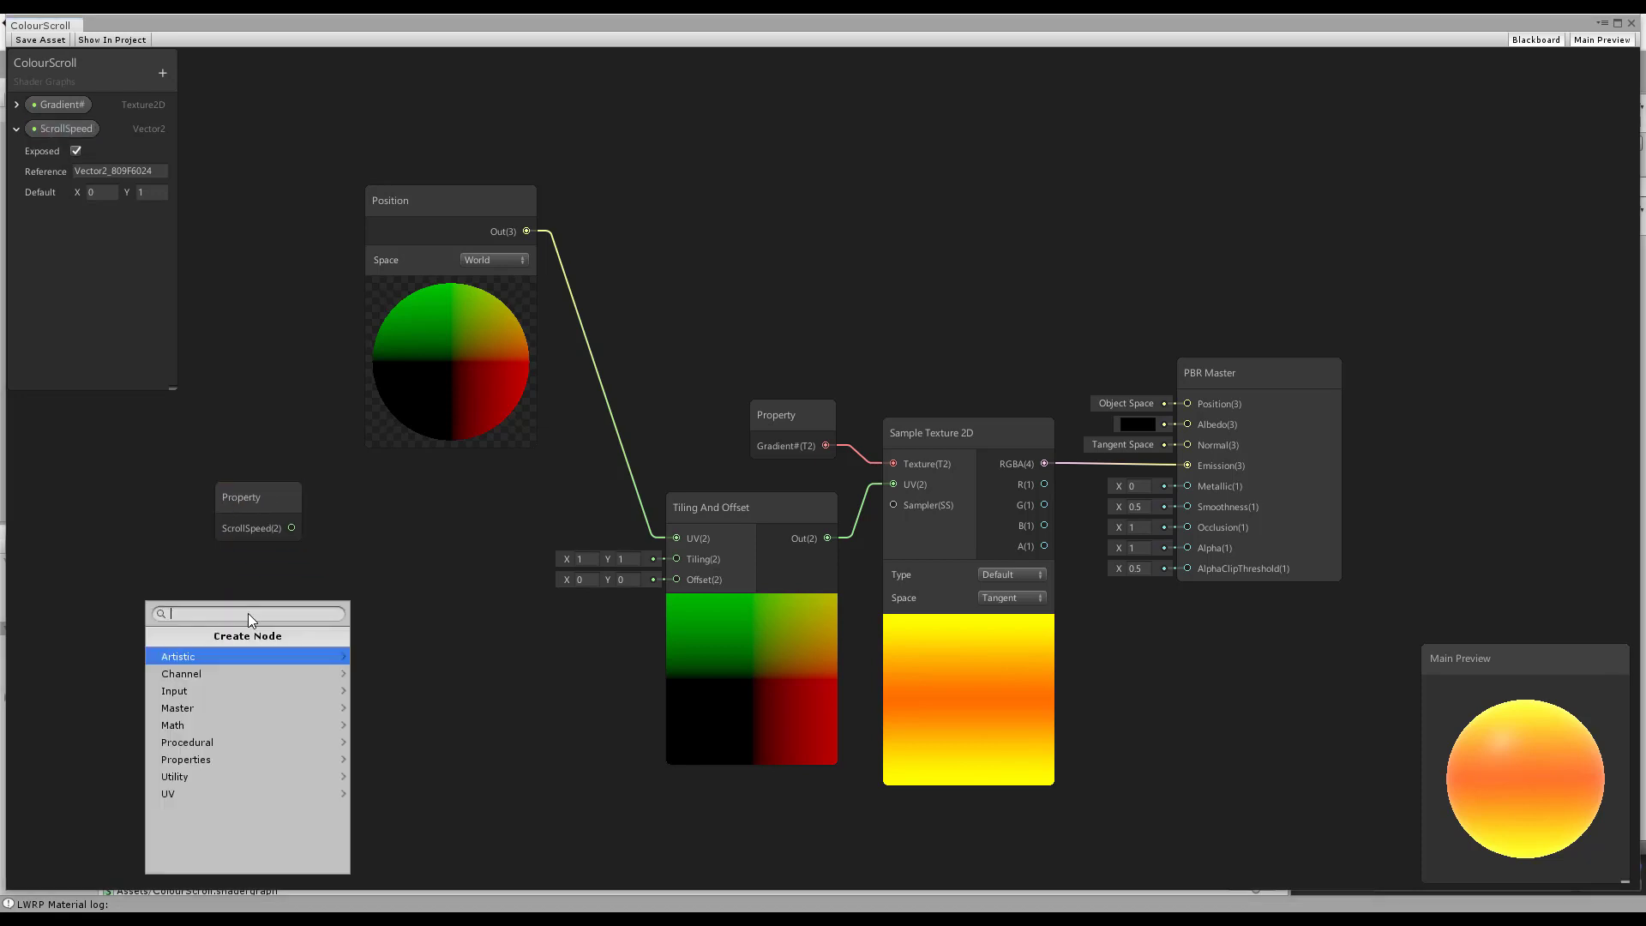
type("time")
left_click(208, 657)
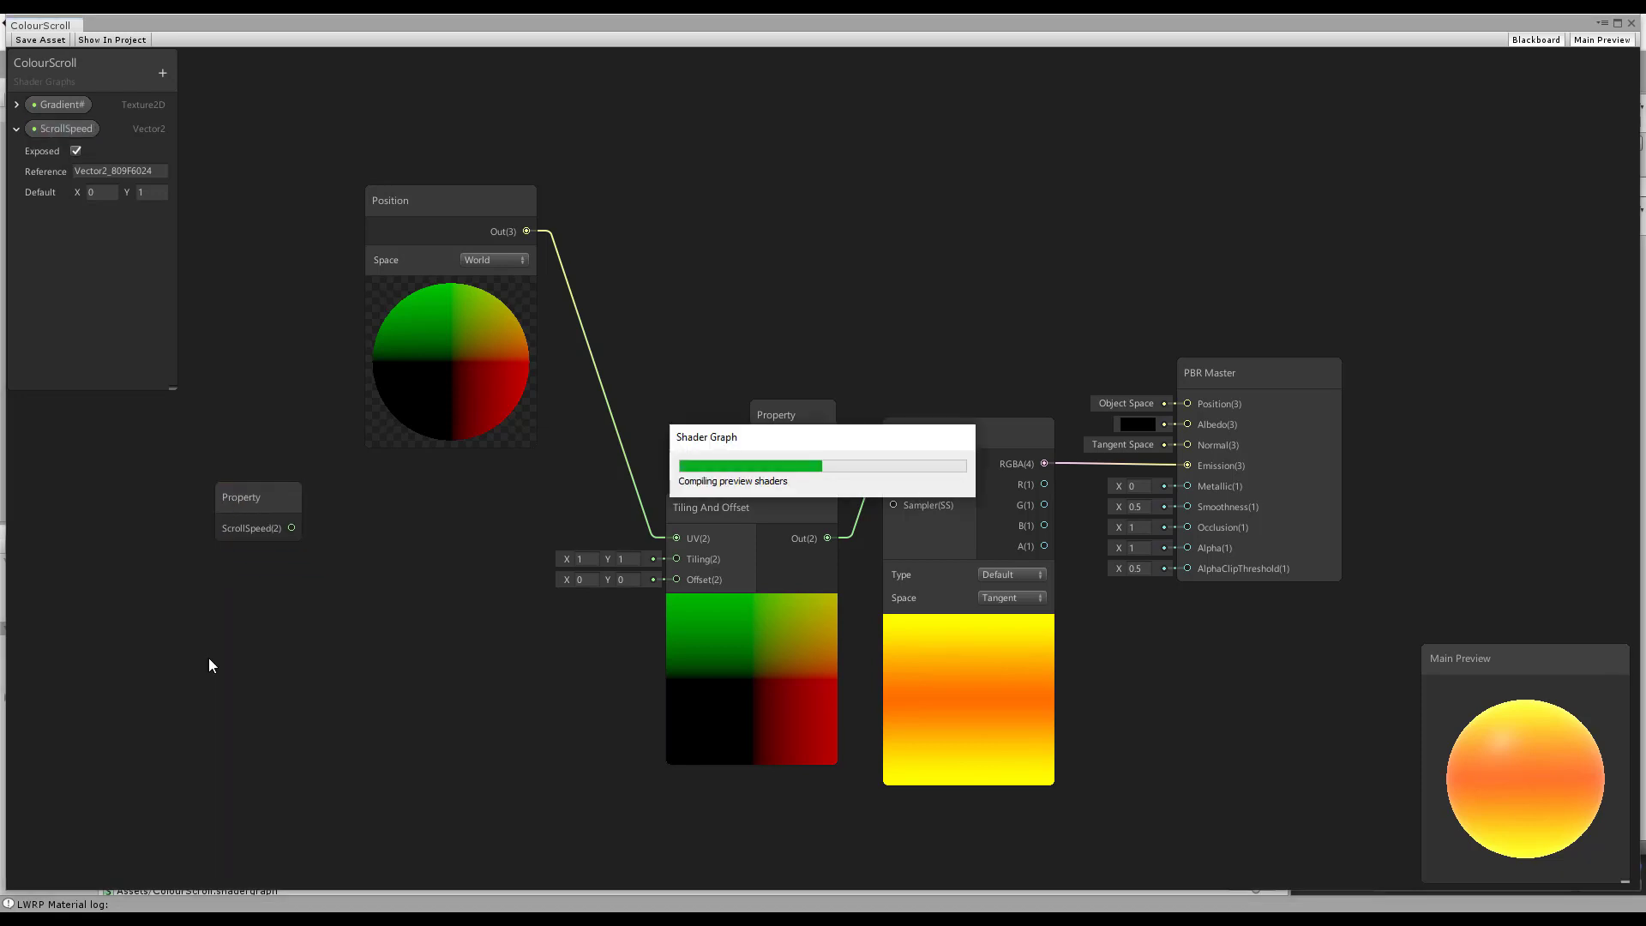
left_click_drag(281, 639, 229, 569)
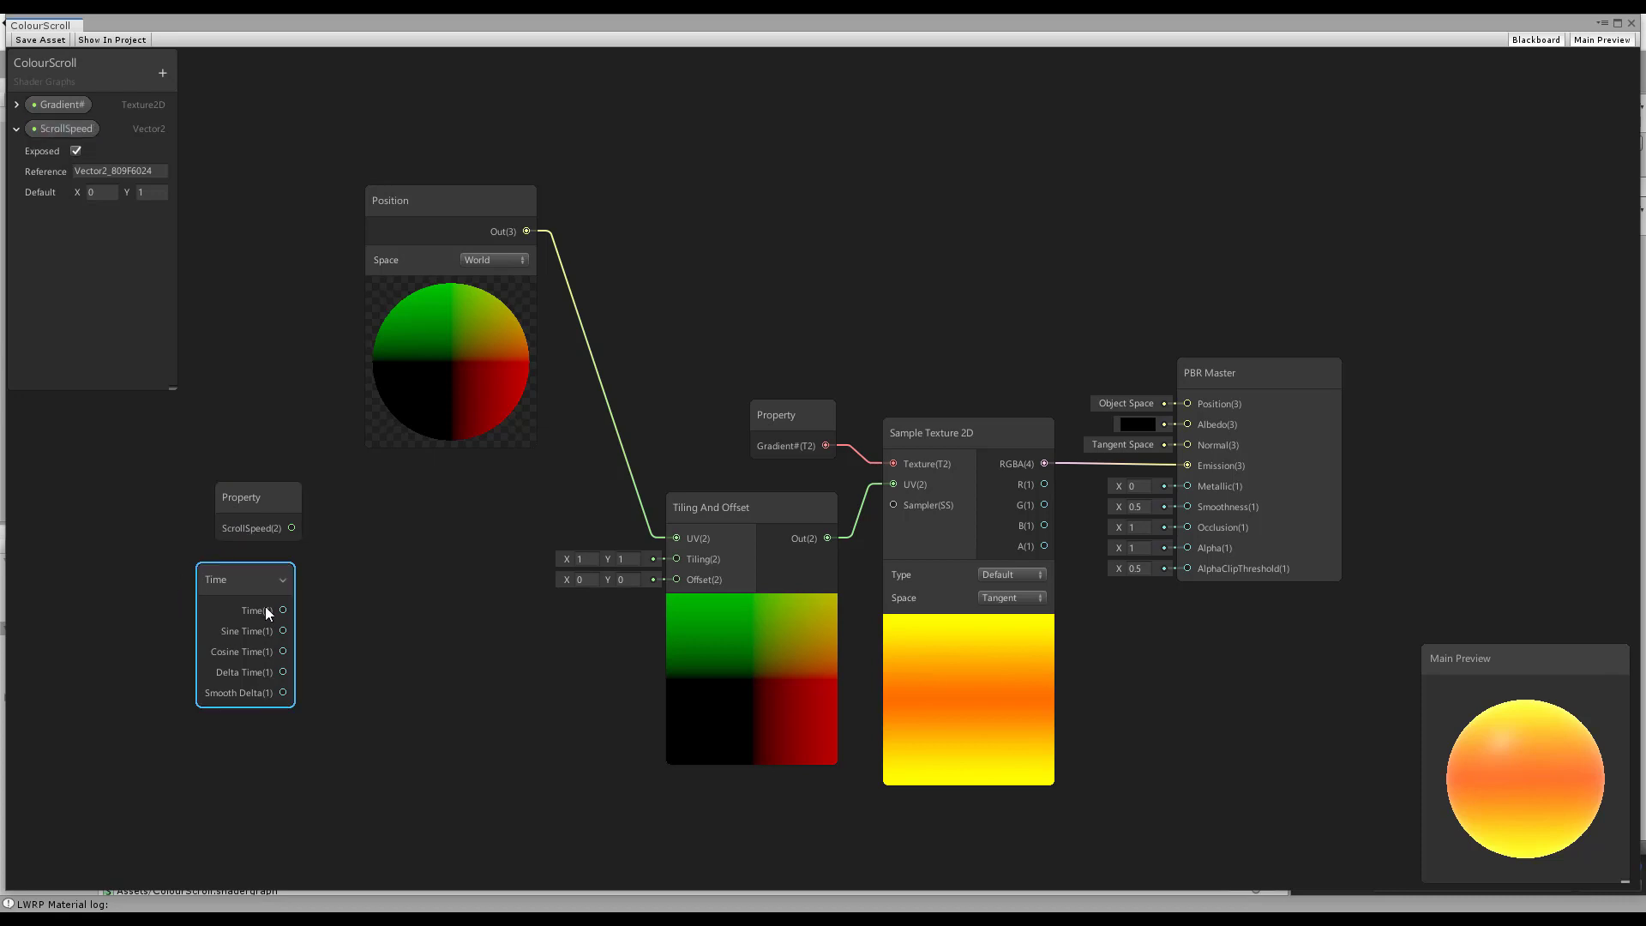
left_click(406, 549)
key("space")
type("multi")
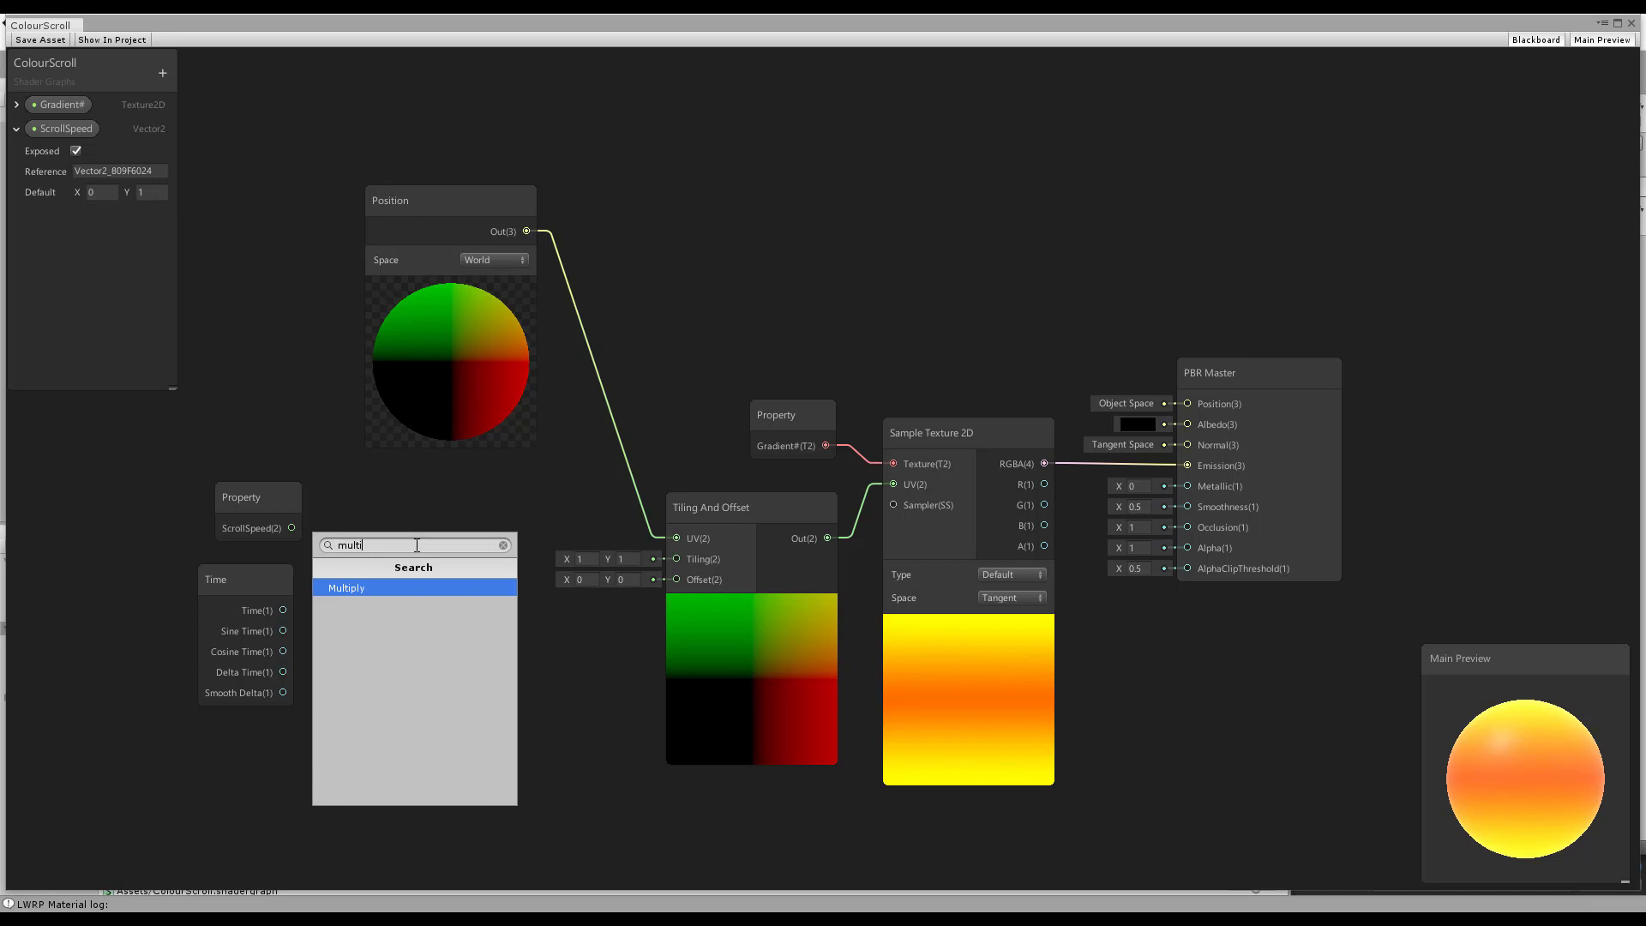
left_click(312, 448)
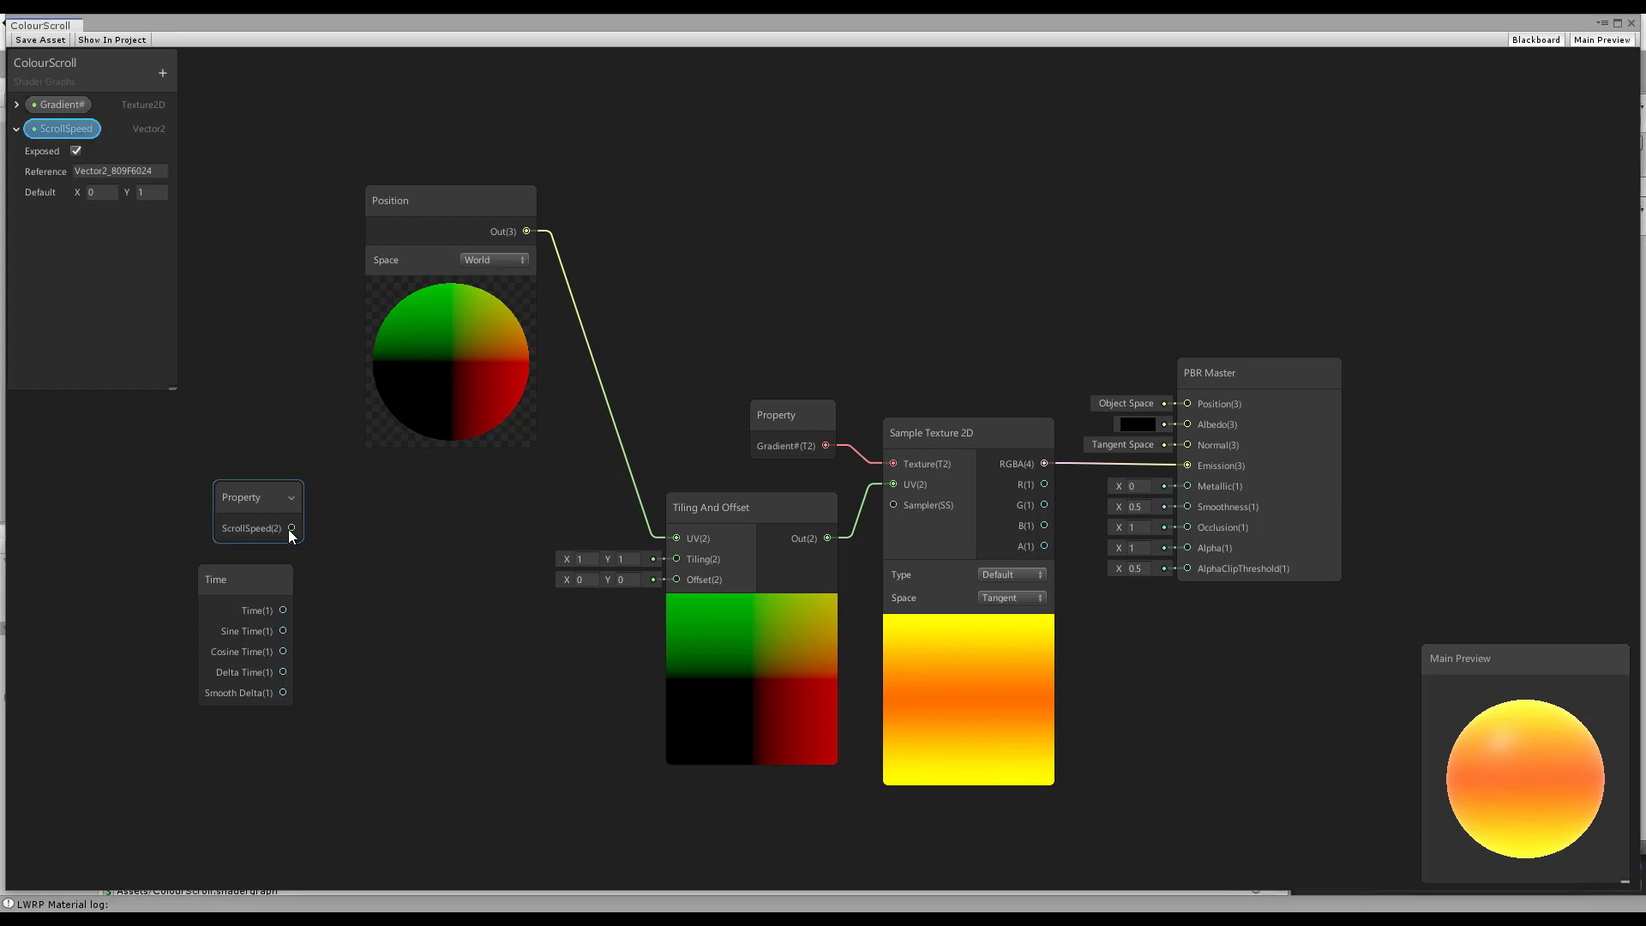
Create a Multiply node with ScrollSpeed feeding input A and the Time node's Time output feeding input B
left_click_drag(291, 525, 375, 558)
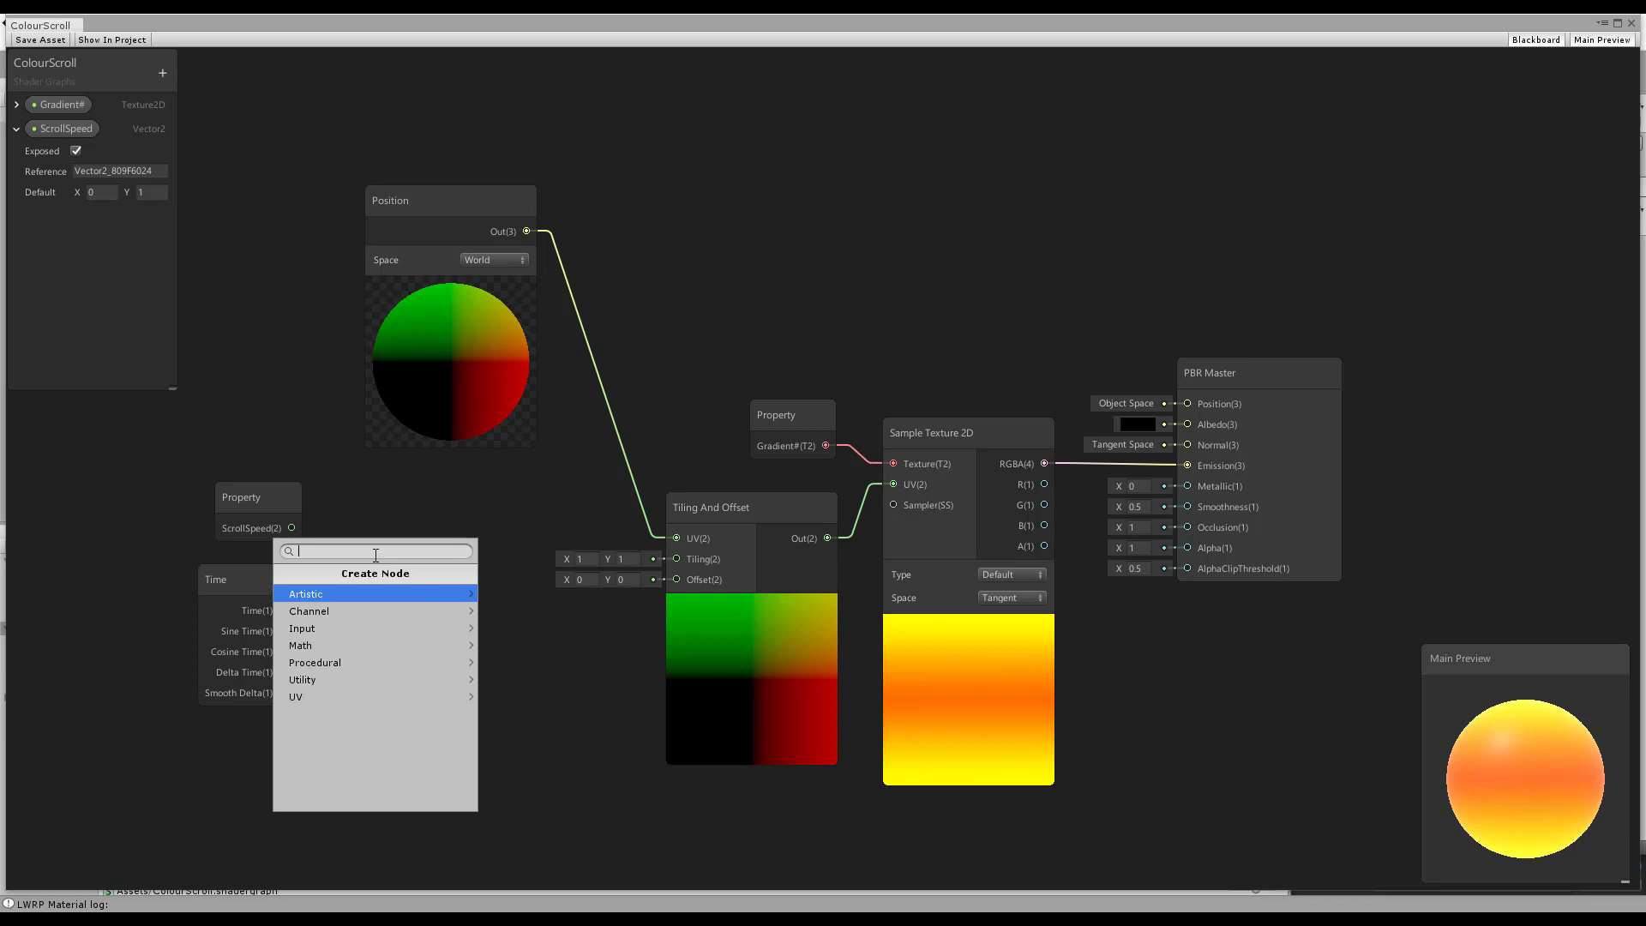
type("mult")
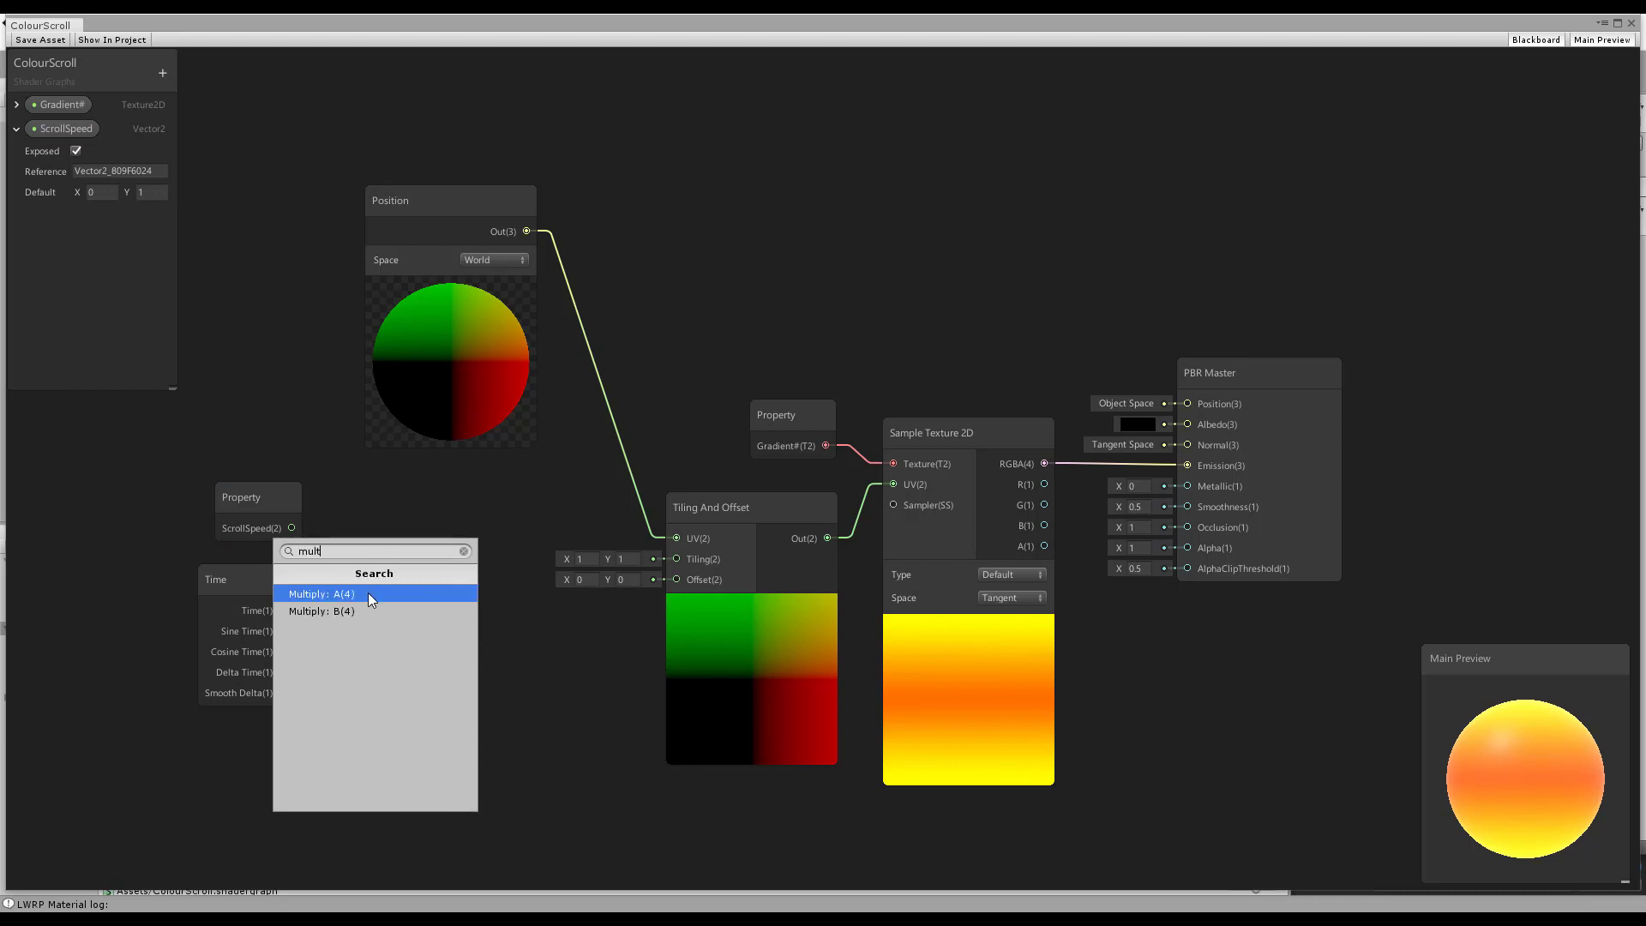
left_click(343, 593)
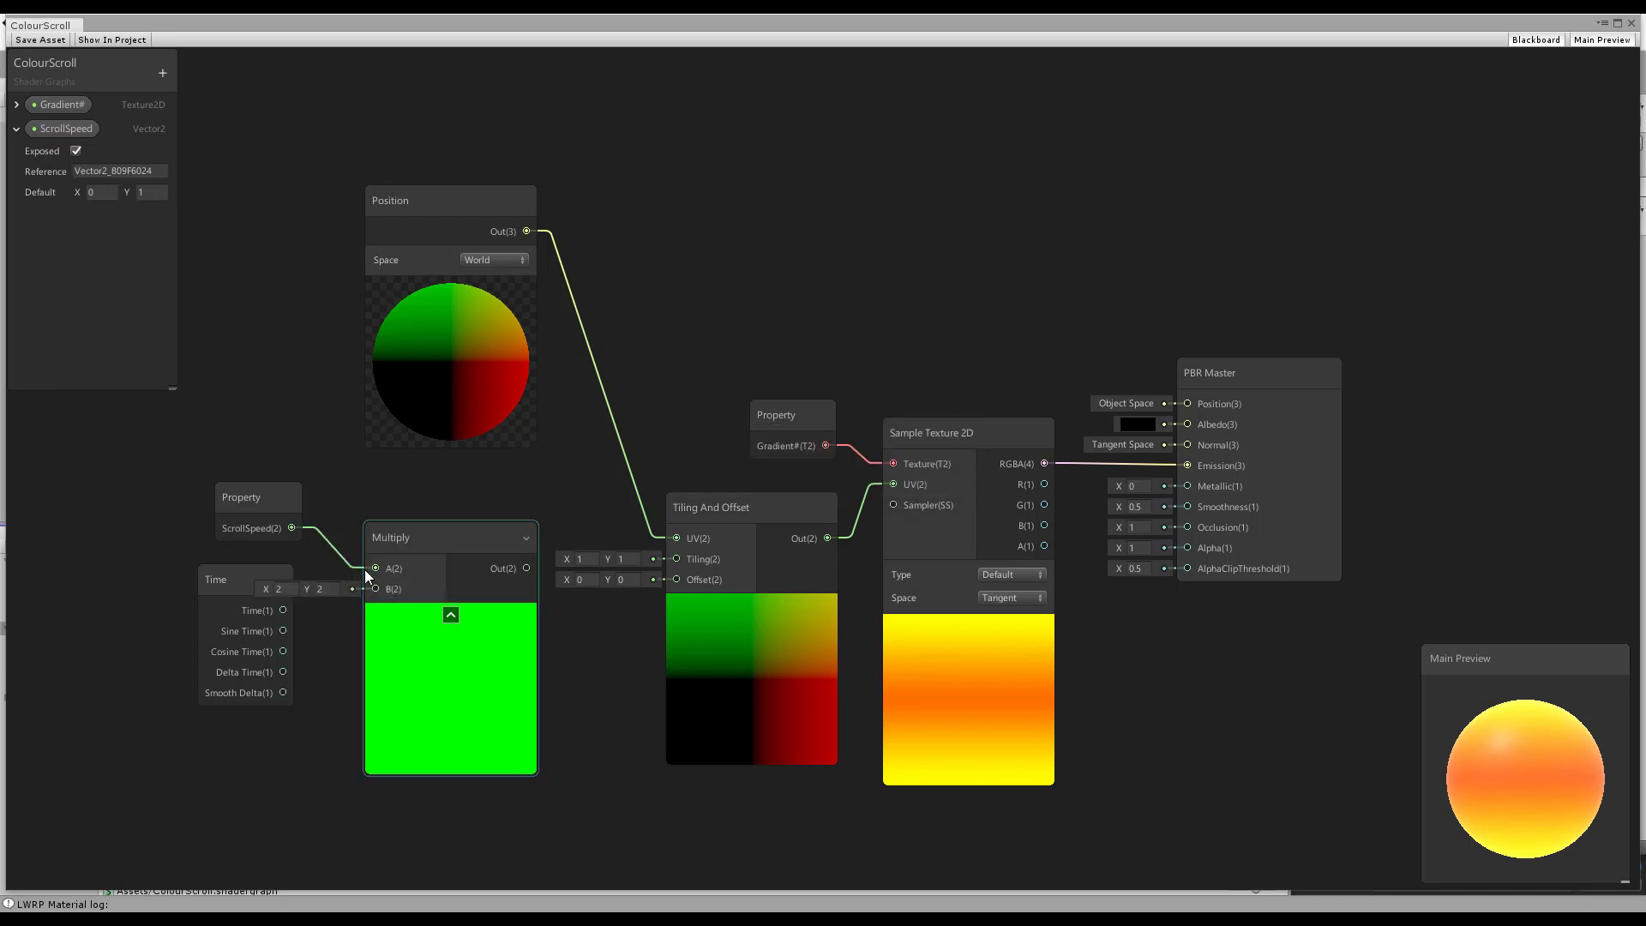
left_click(287, 621)
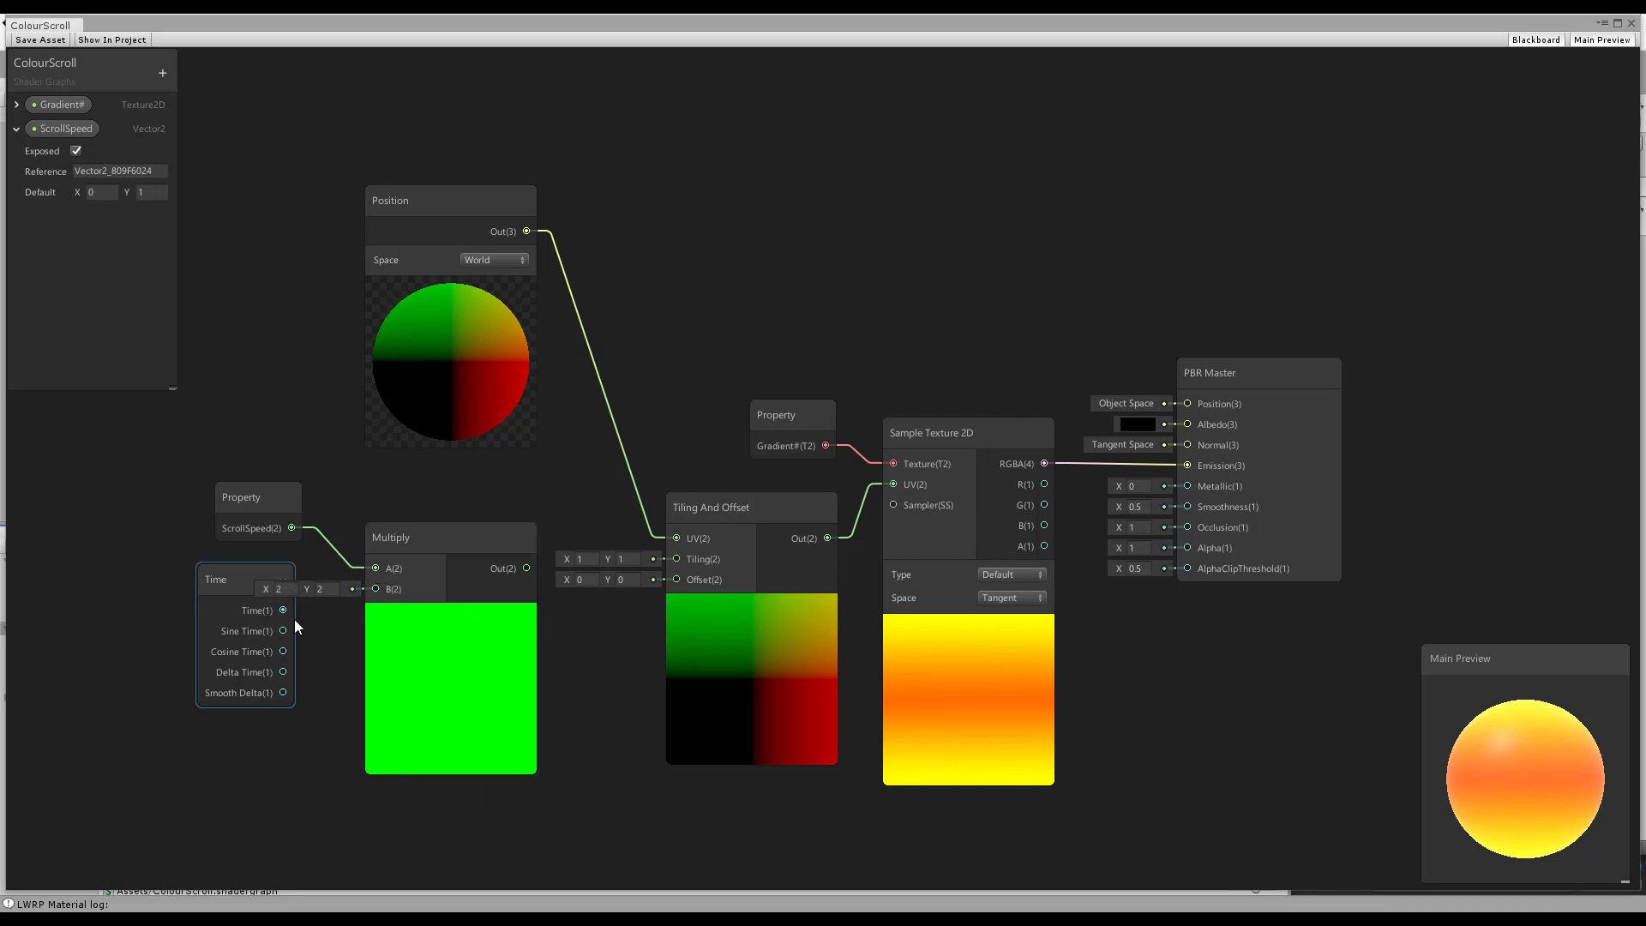
left_click_drag(283, 611, 375, 590)
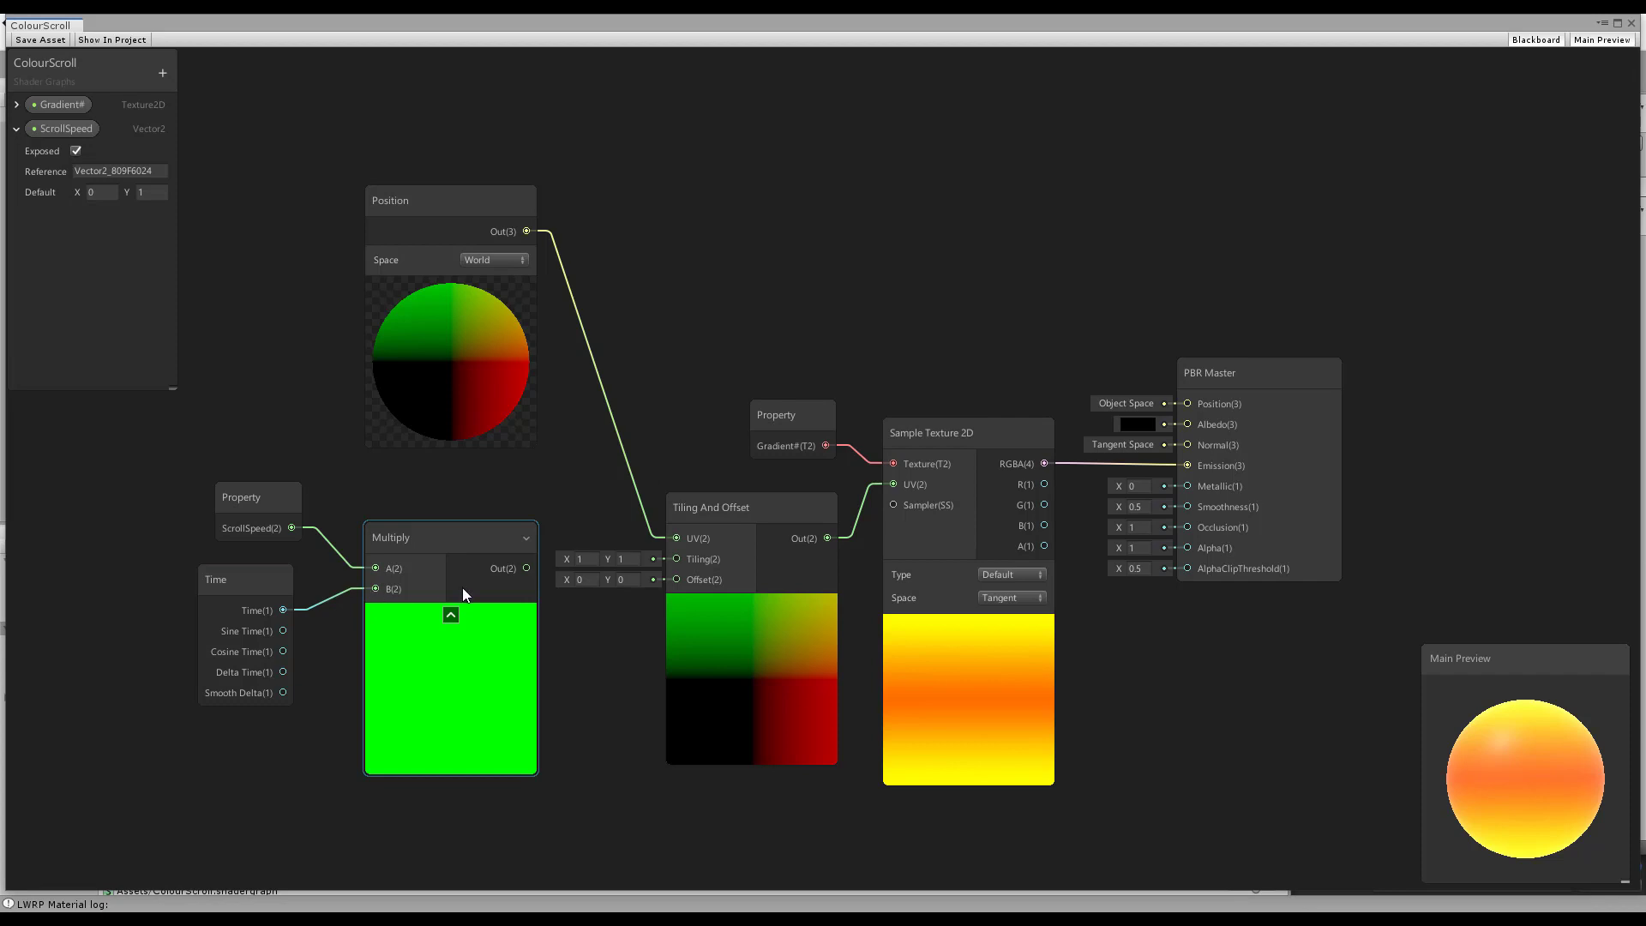
Connect Multiply's output to Tiling And Offset's Offset input, and move the ScrollSpeed, Time and Multiply nodes down and left together
left_click_drag(526, 569, 676, 579)
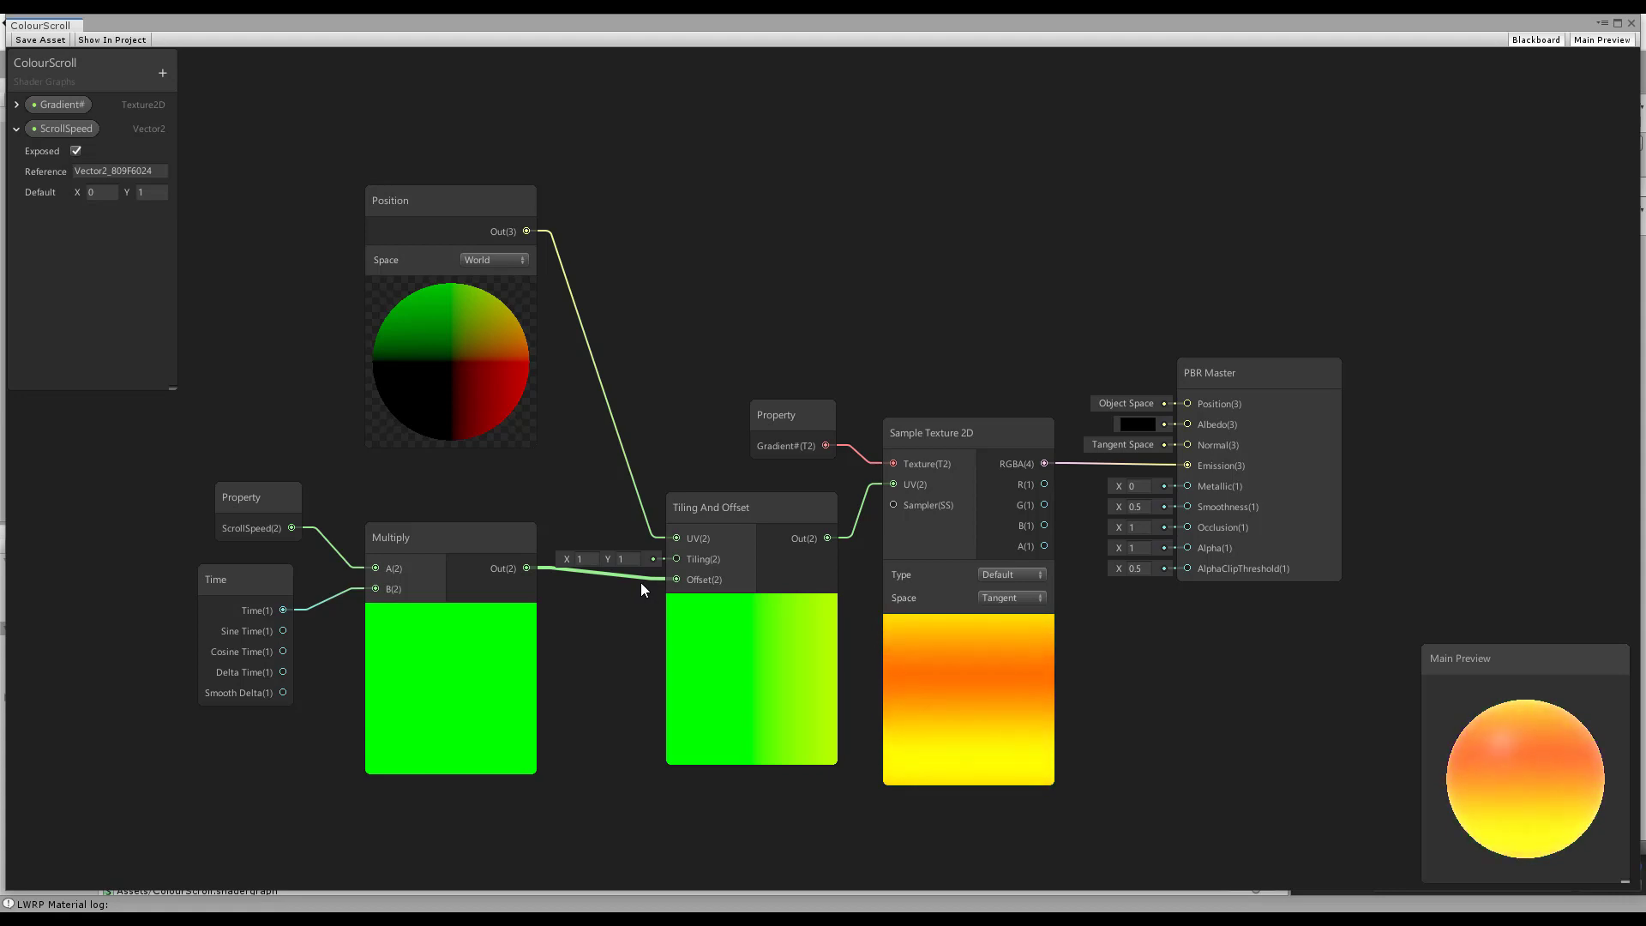
left_click_drag(147, 459, 483, 739)
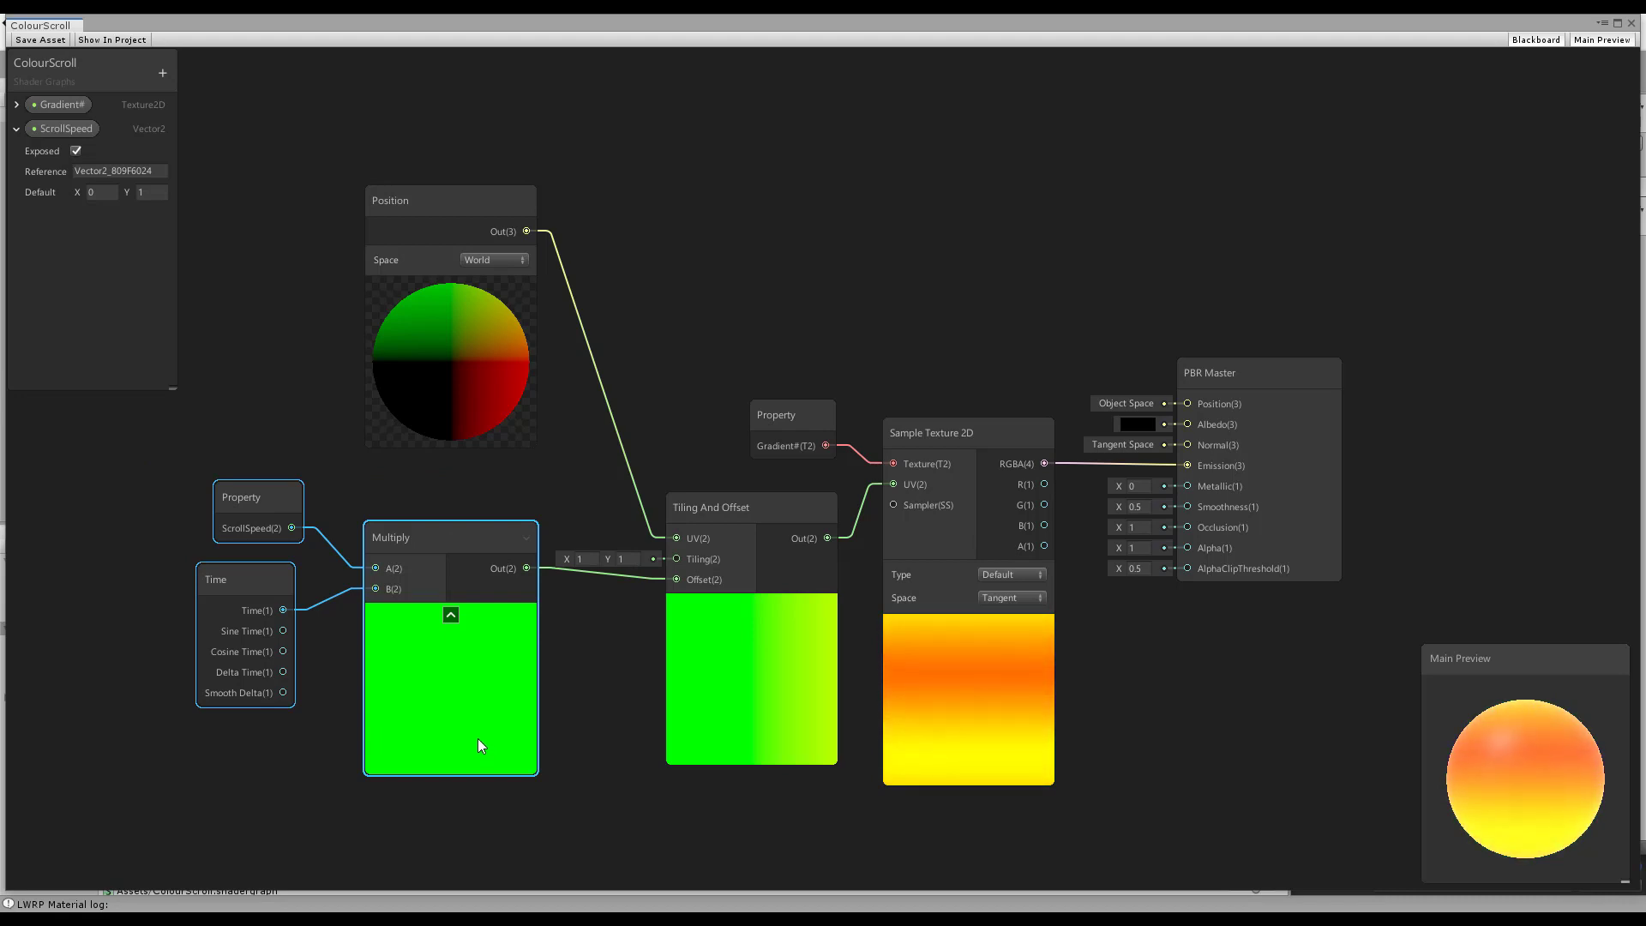
left_click_drag(444, 567, 310, 669)
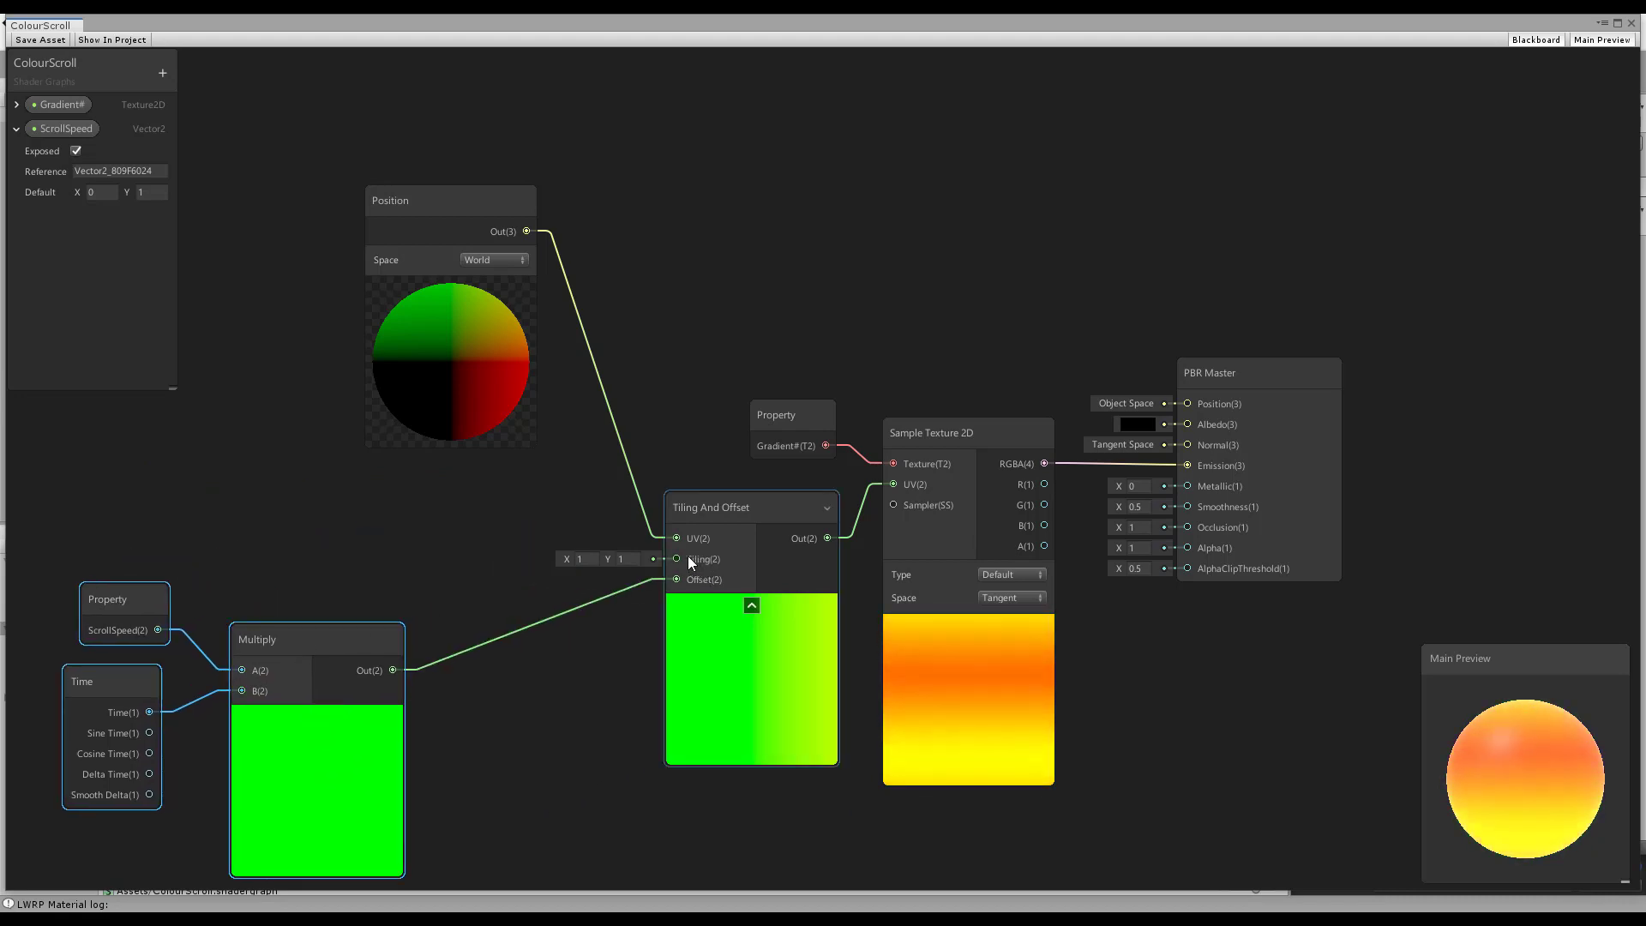
Try a Y tiling of 5 on the Tiling And Offset node and restore it to 1
left_click(629, 558)
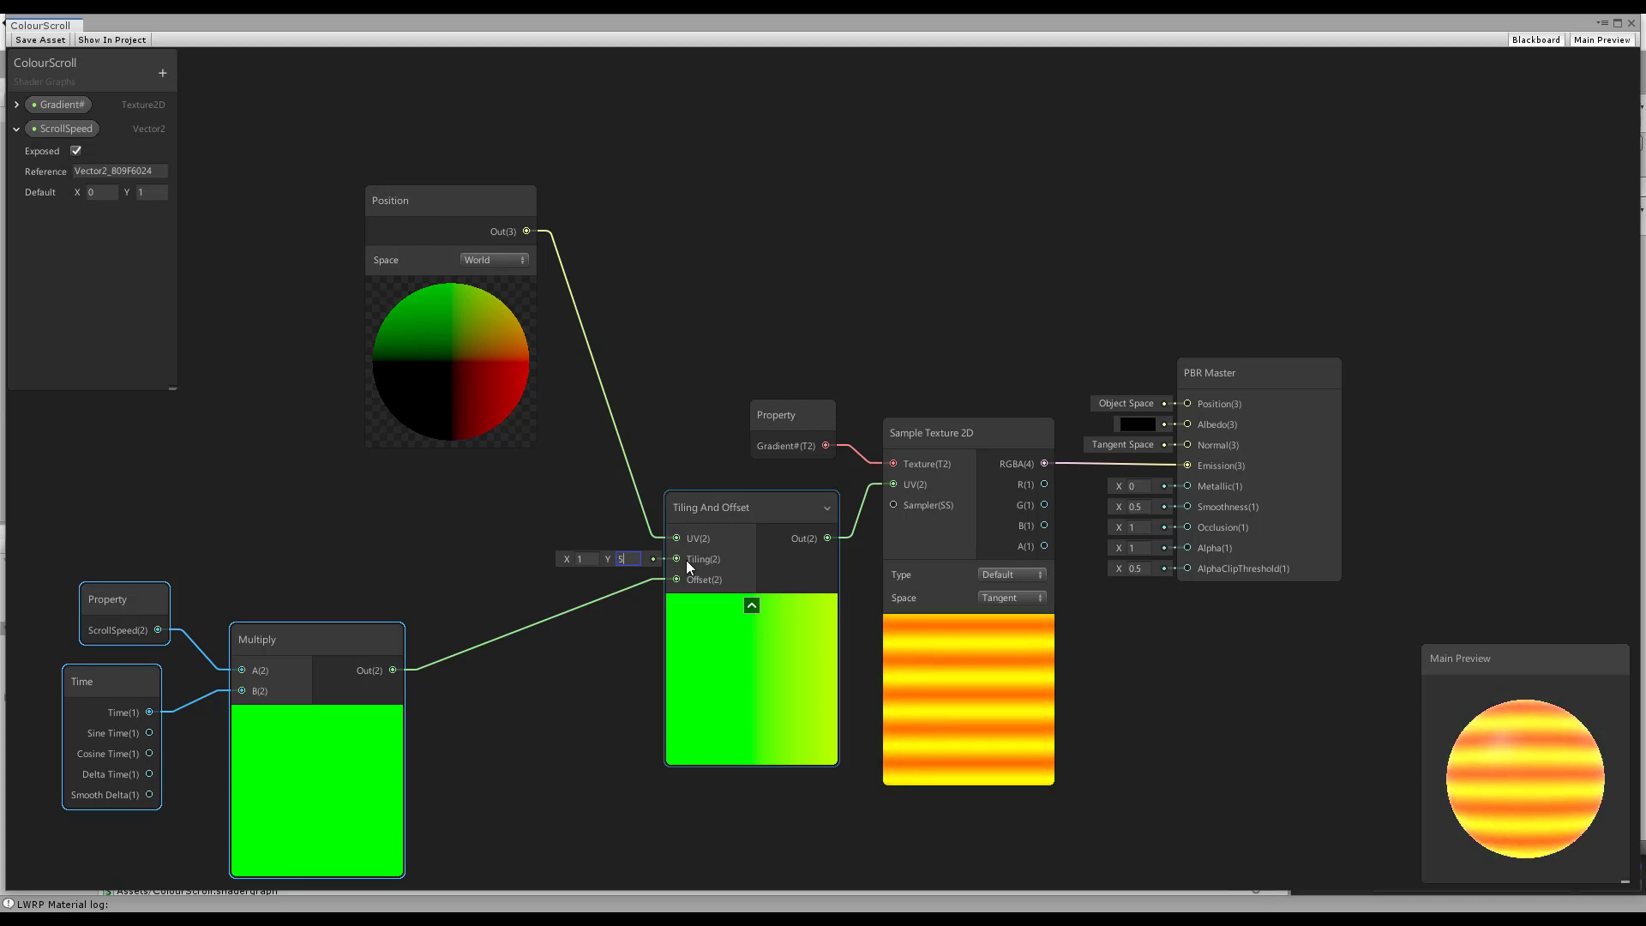
key("BackSpace")
type("1")
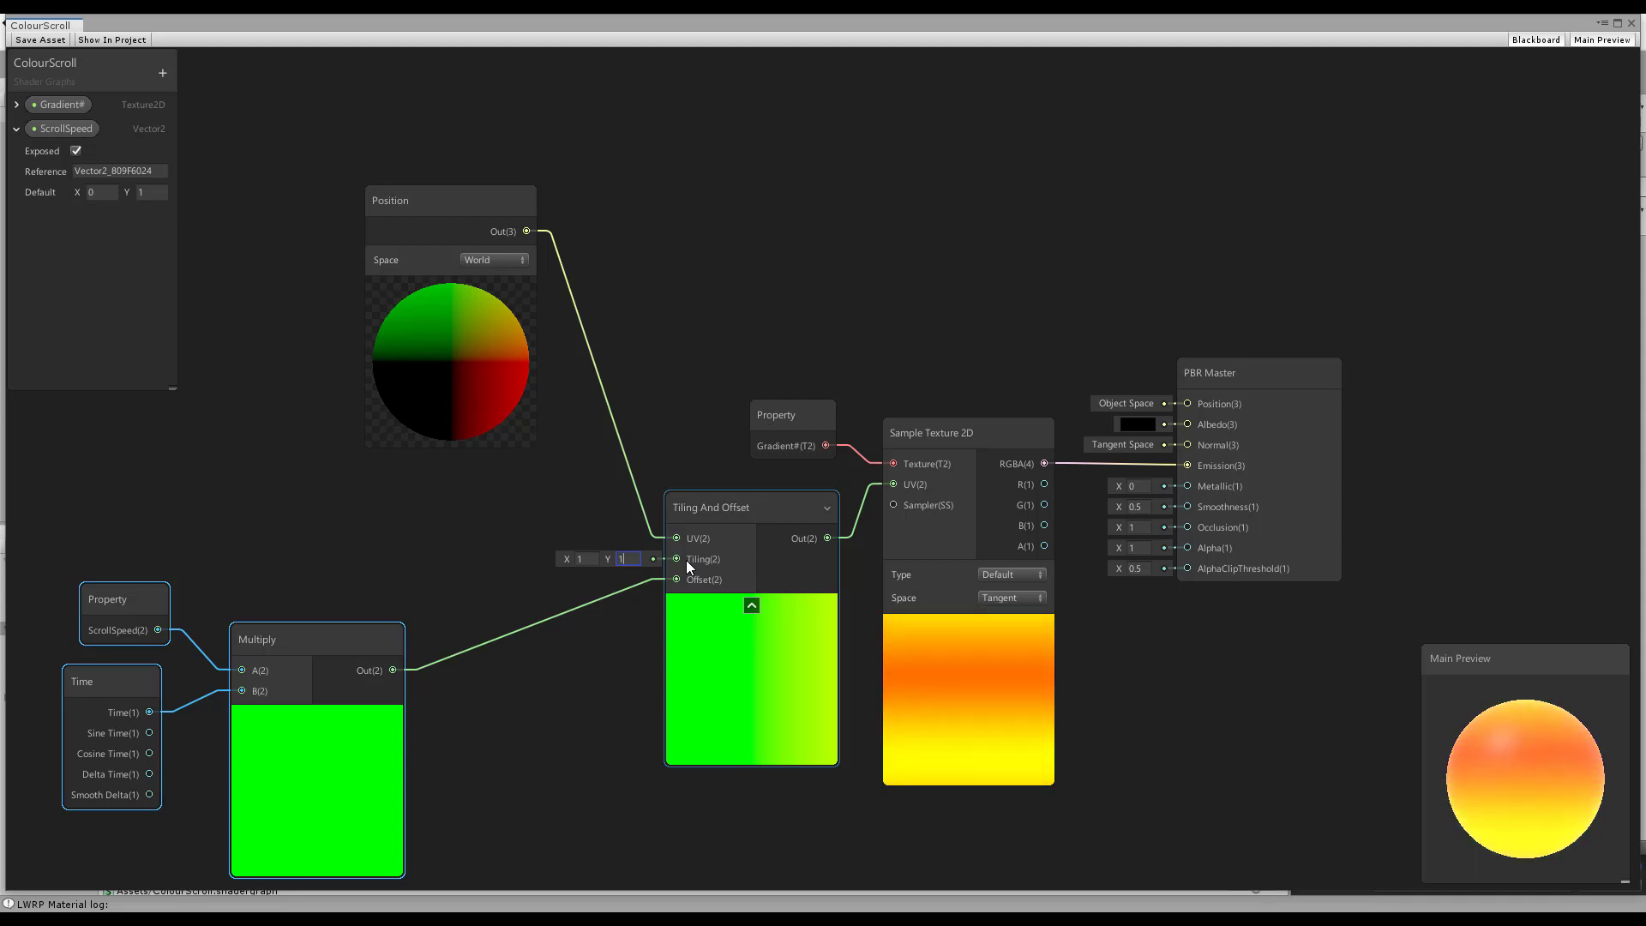
Add a Vector2 property named Tiling and connect its node to the Tiling input of Tiling And Offset
left_click(16, 130)
left_click(163, 74)
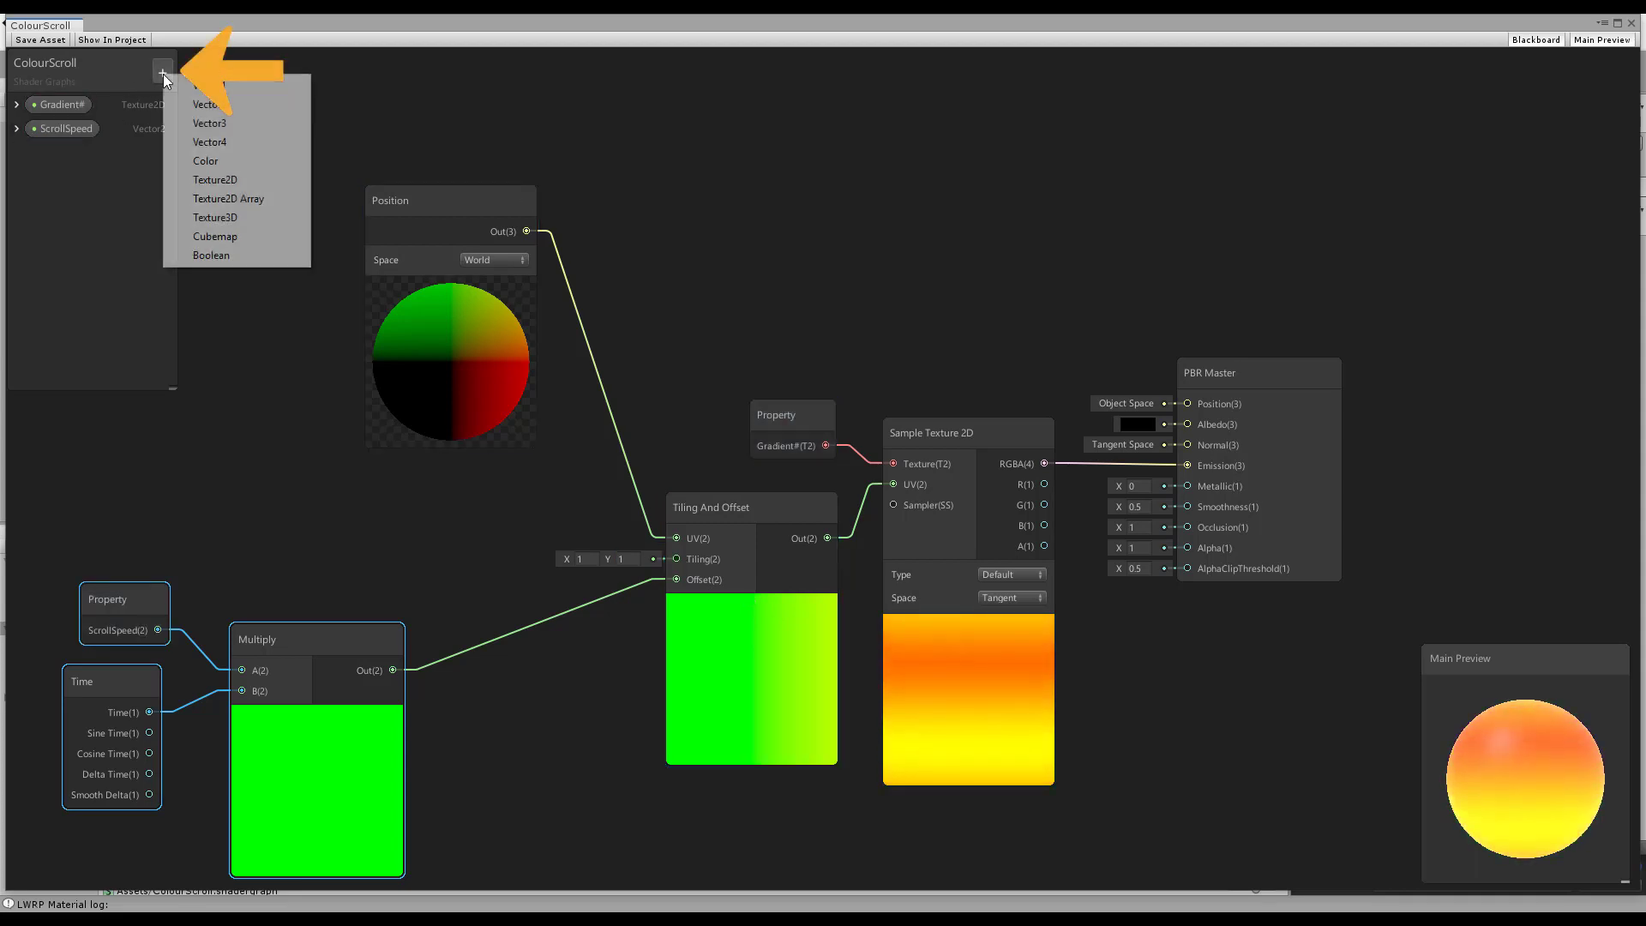
left_click(201, 103)
type("Tiling")
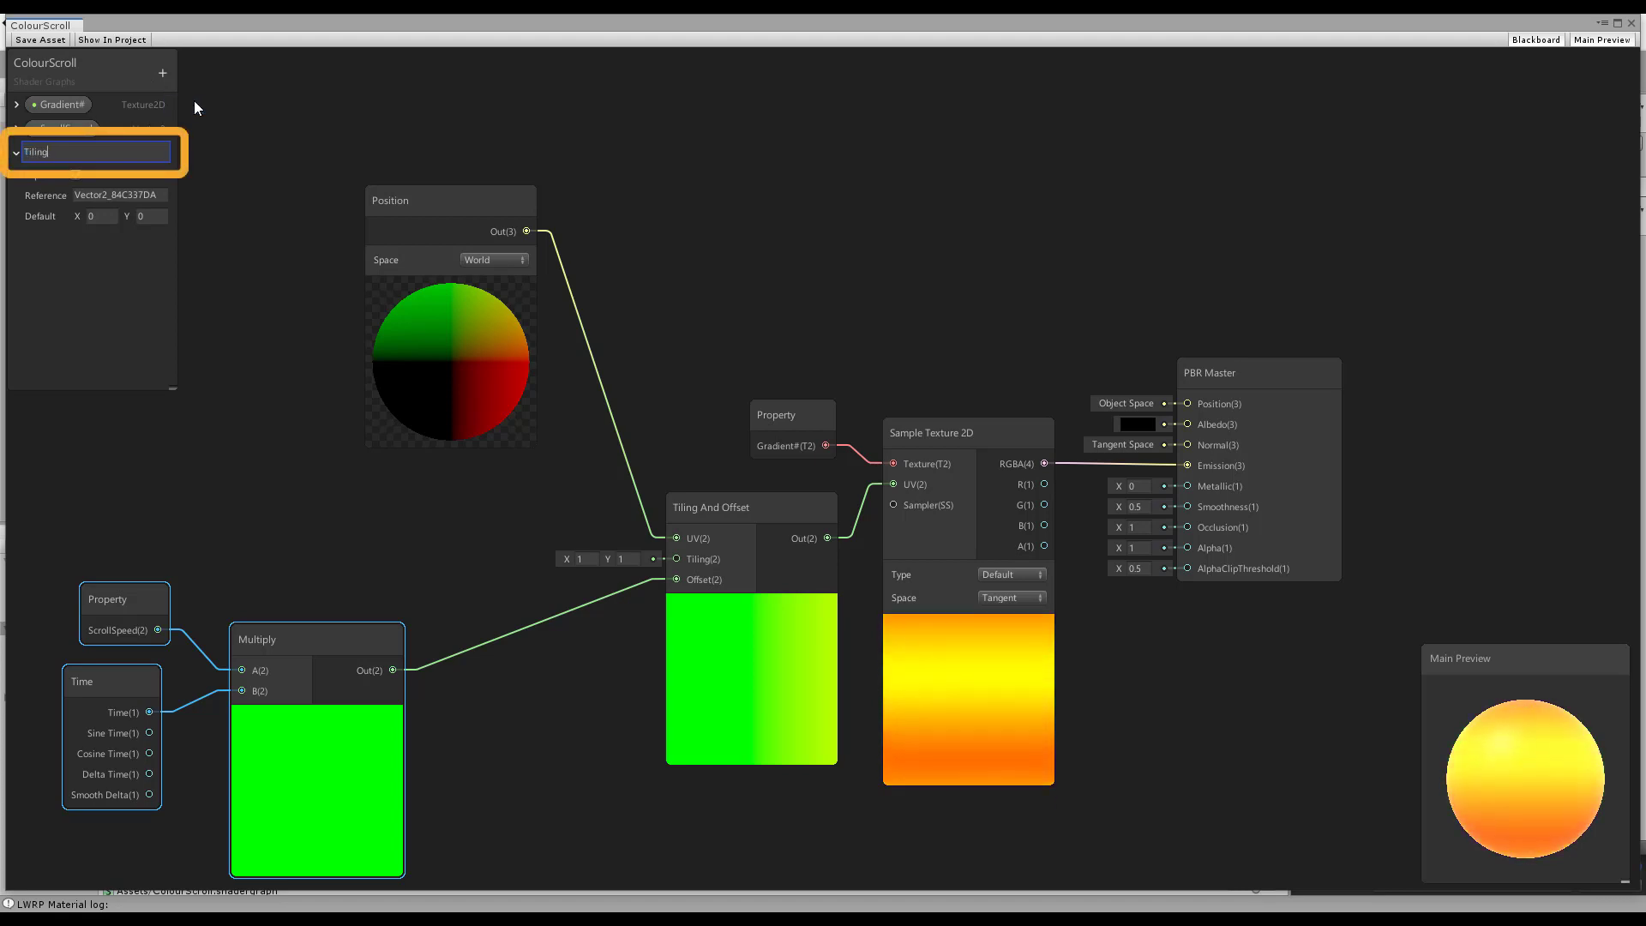
key("Return")
left_click_drag(52, 154, 381, 513)
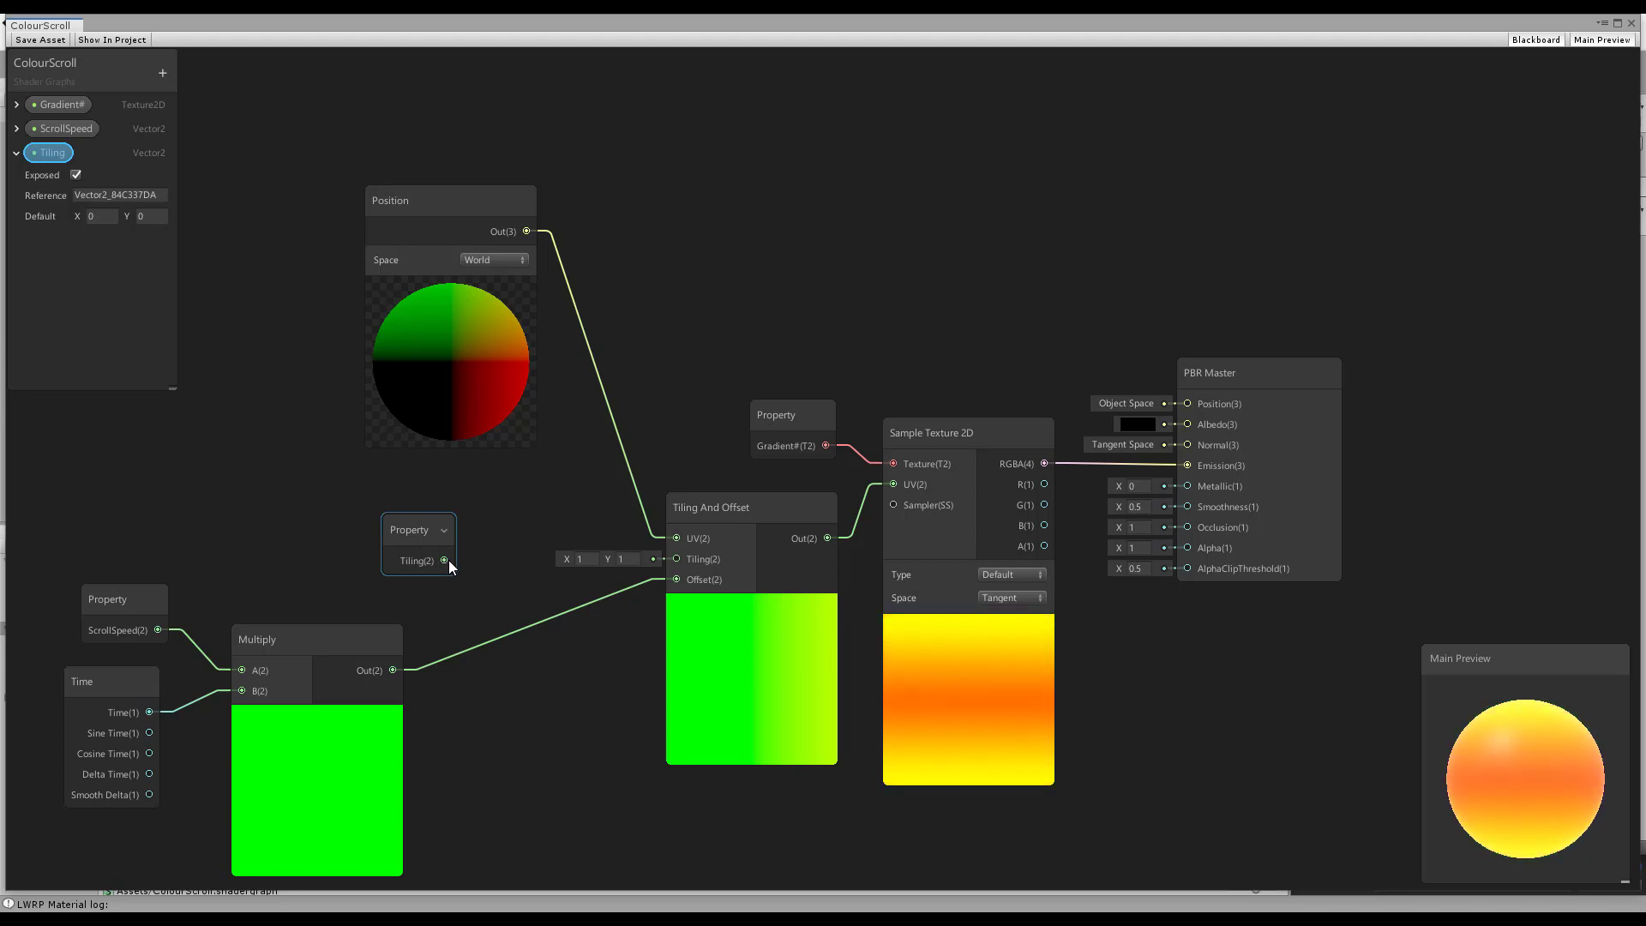
left_click_drag(446, 560, 677, 564)
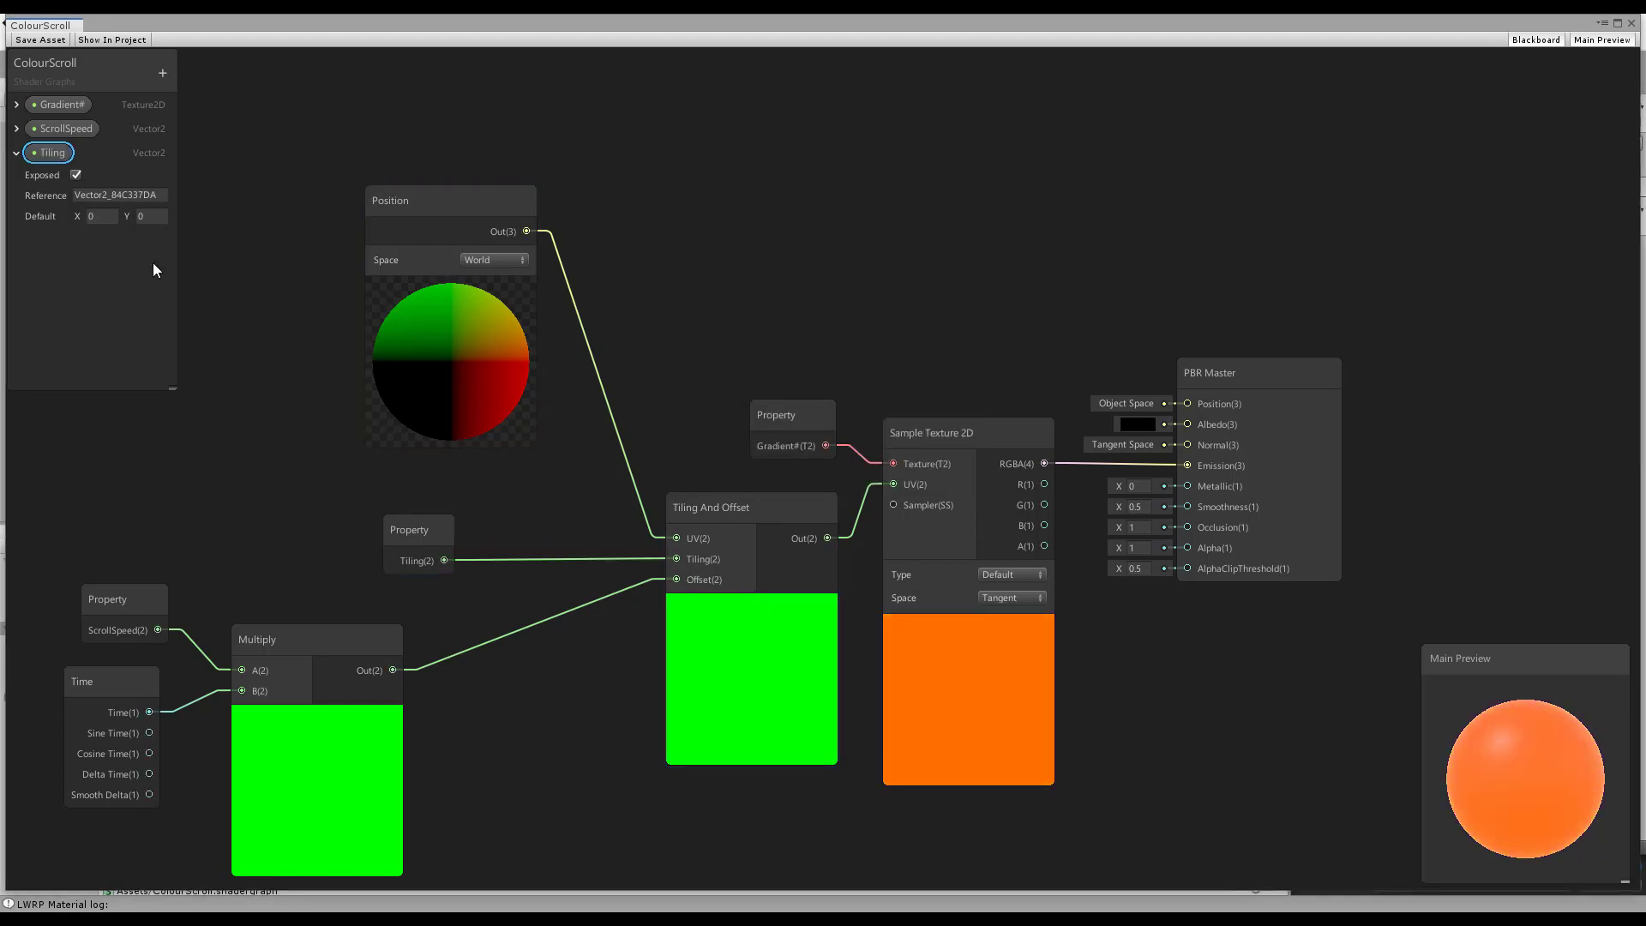
Set the Tiling property's default X and Y to 1, and try a Y value of 5
left_click(111, 220)
type("1")
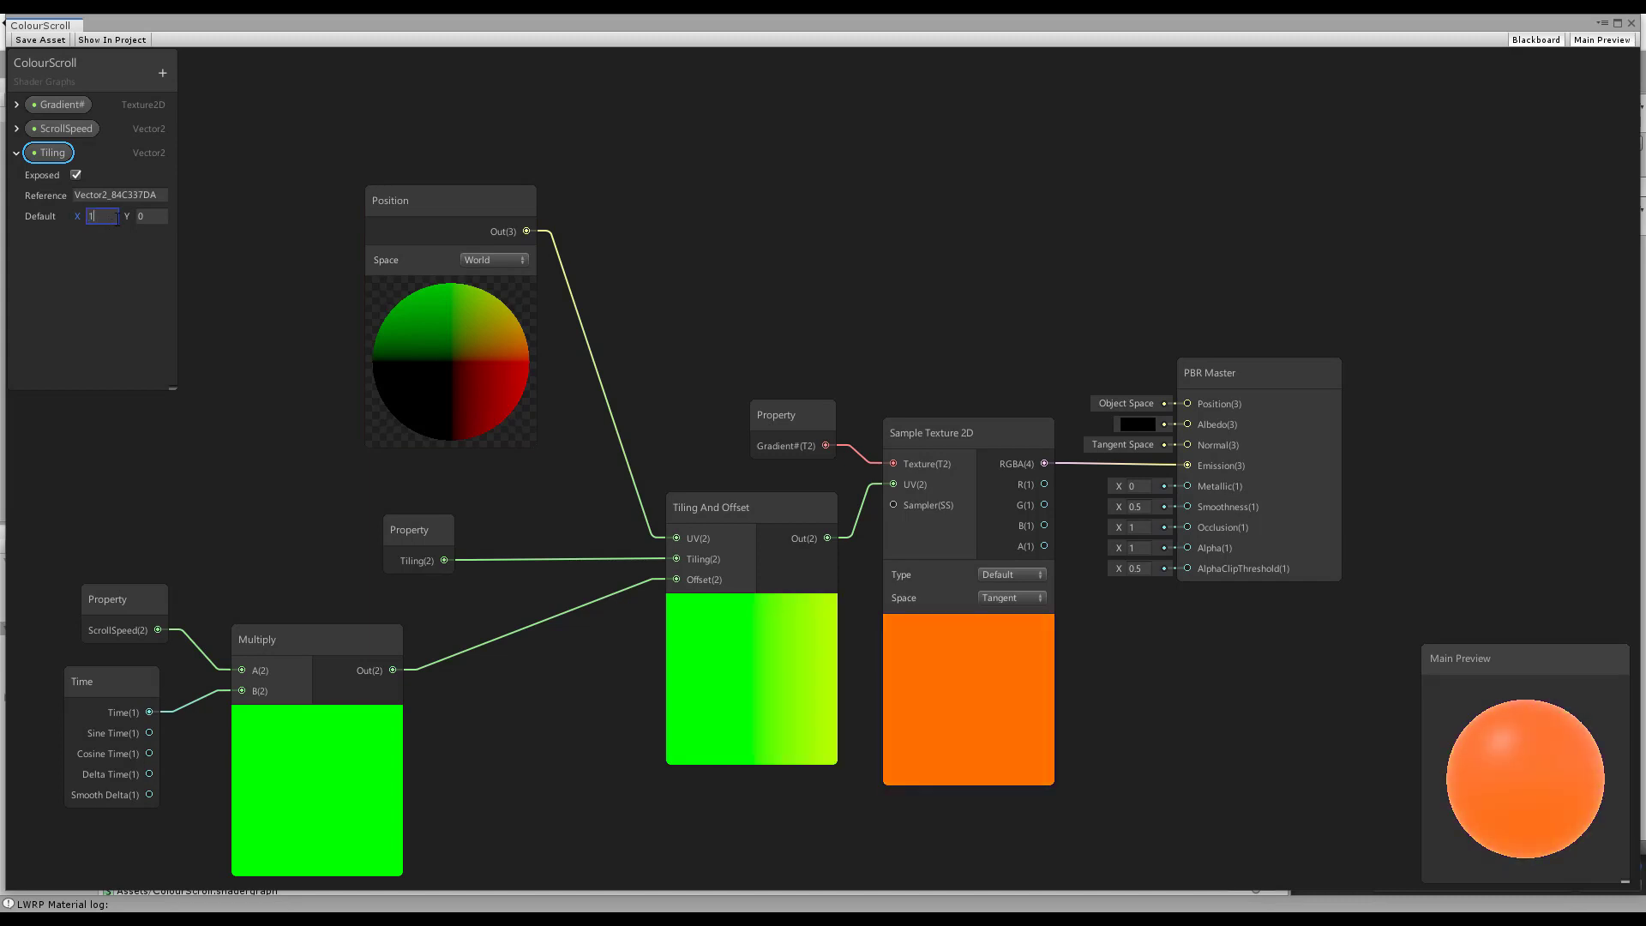
left_click(147, 217)
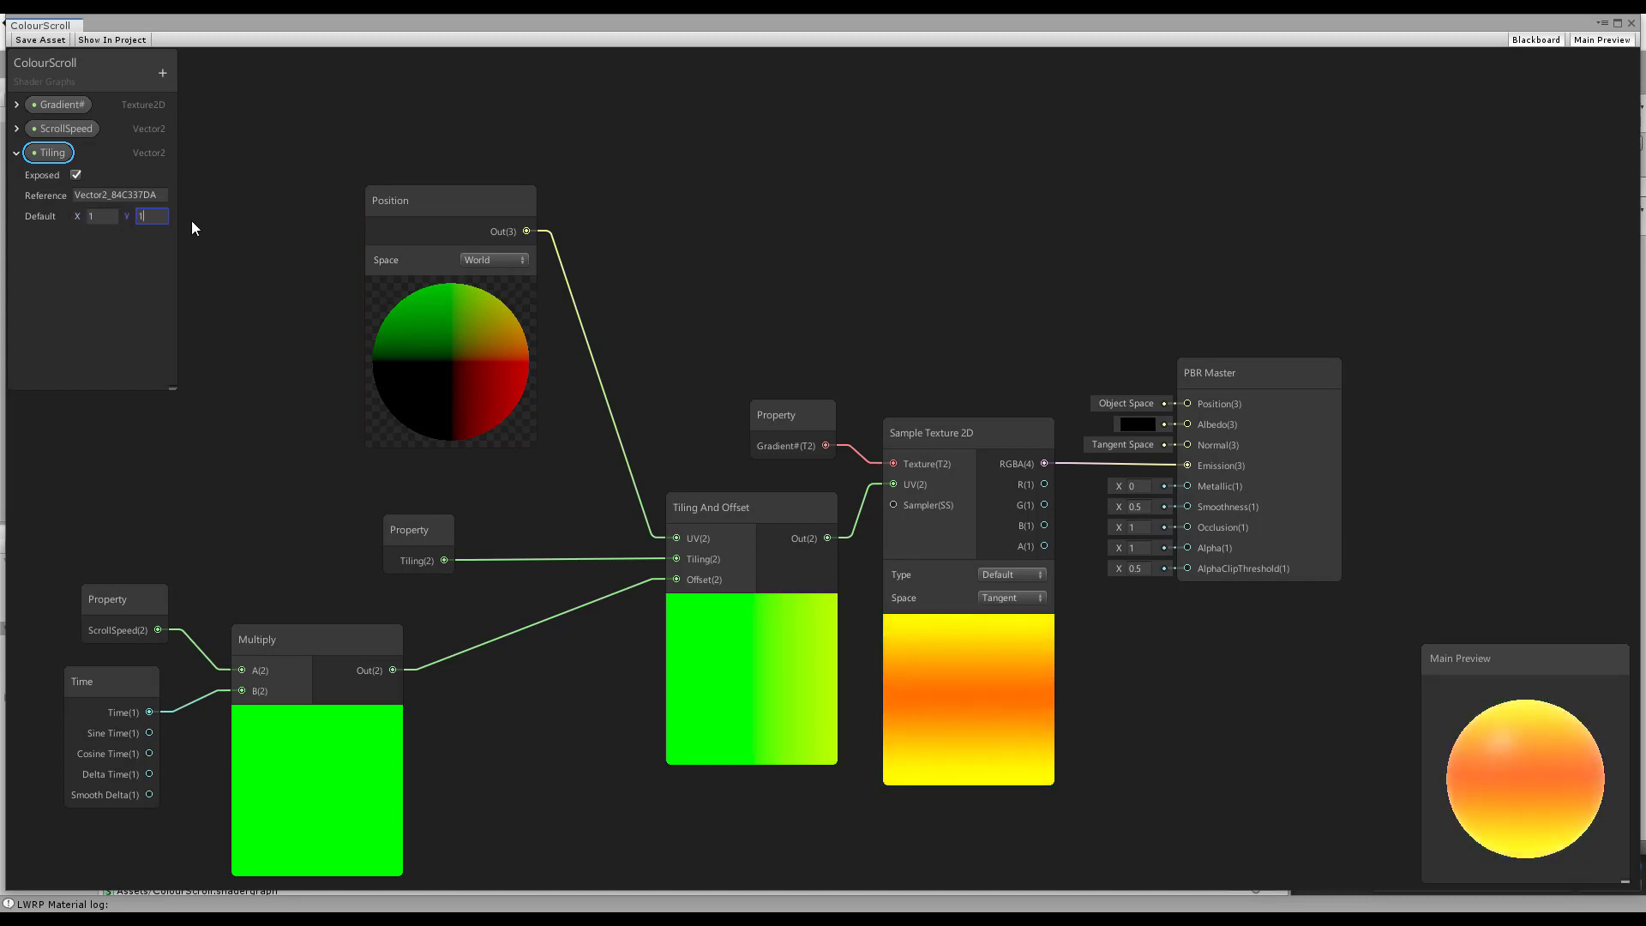
type("5")
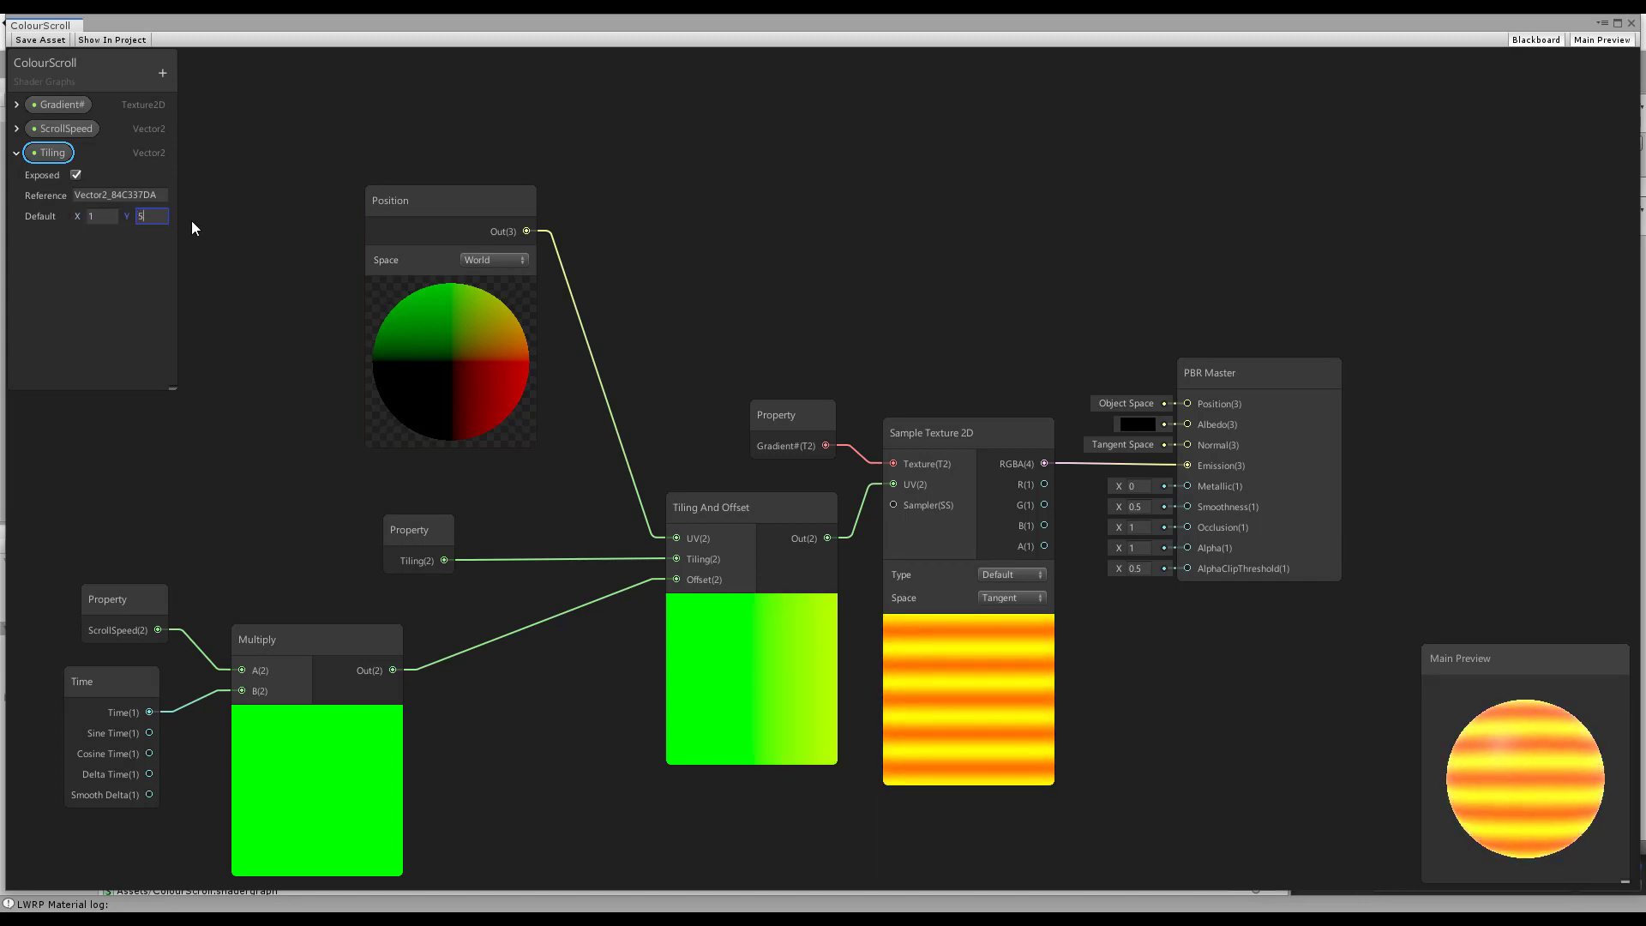
Save the ColourScroll shader graph asset and close the shader graph window
left_click(17, 153)
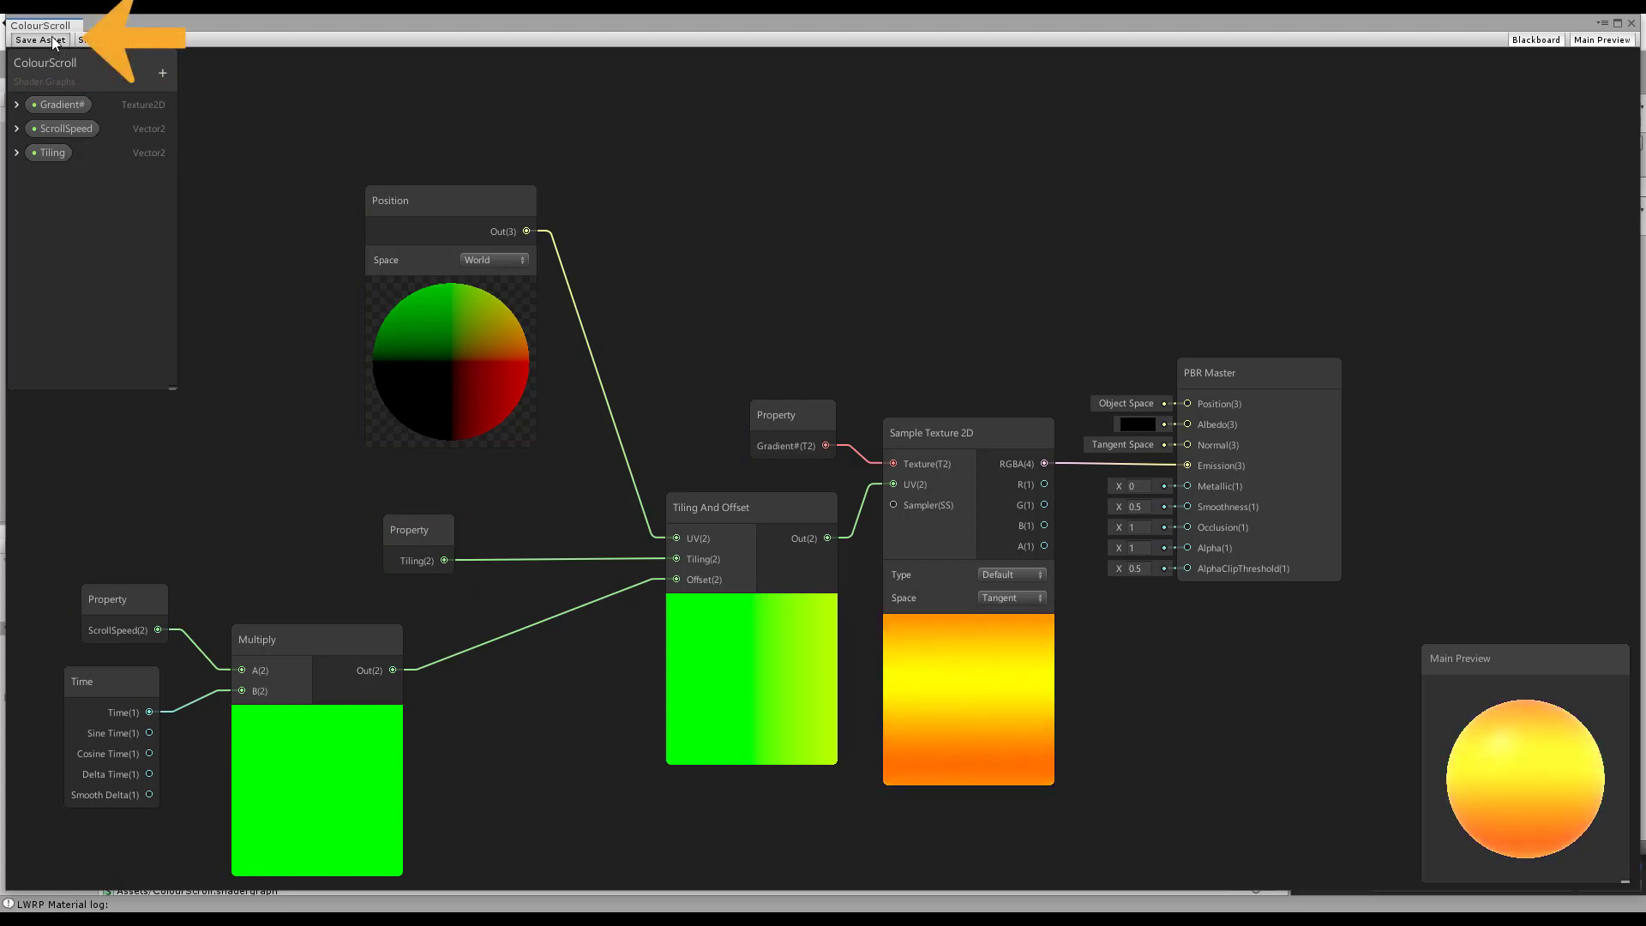
left_click(1631, 23)
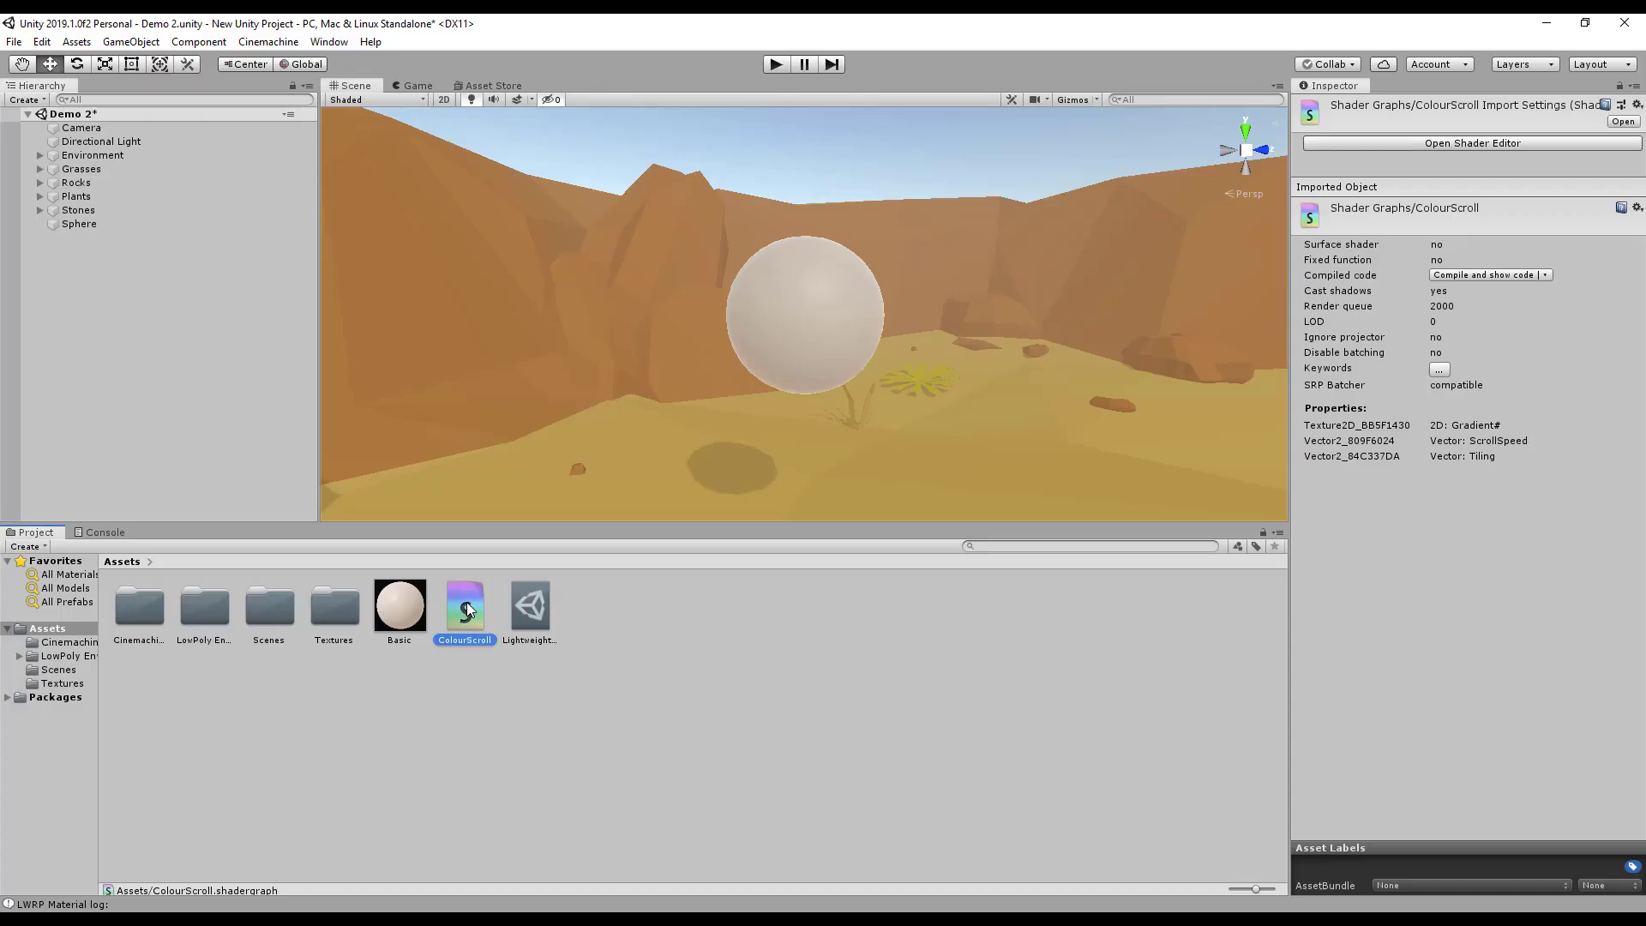
Create a material named ColourScroll from the ColourScroll shader graph and apply it to the sphere in the scene
right_click(466, 604)
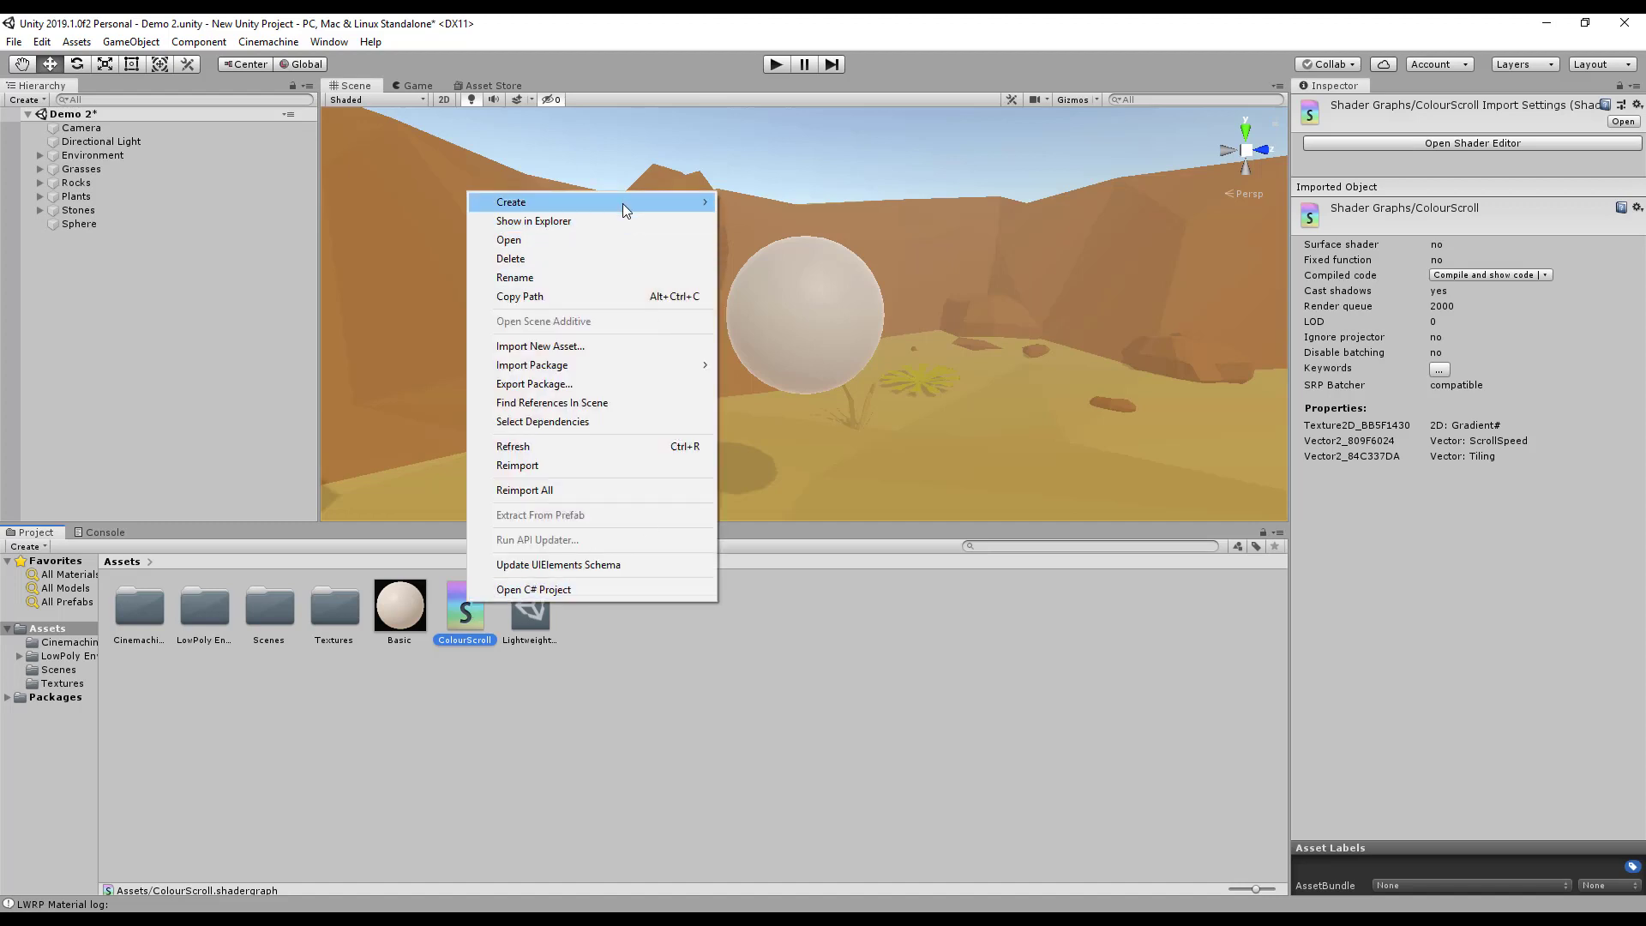
mouse_move(622, 203)
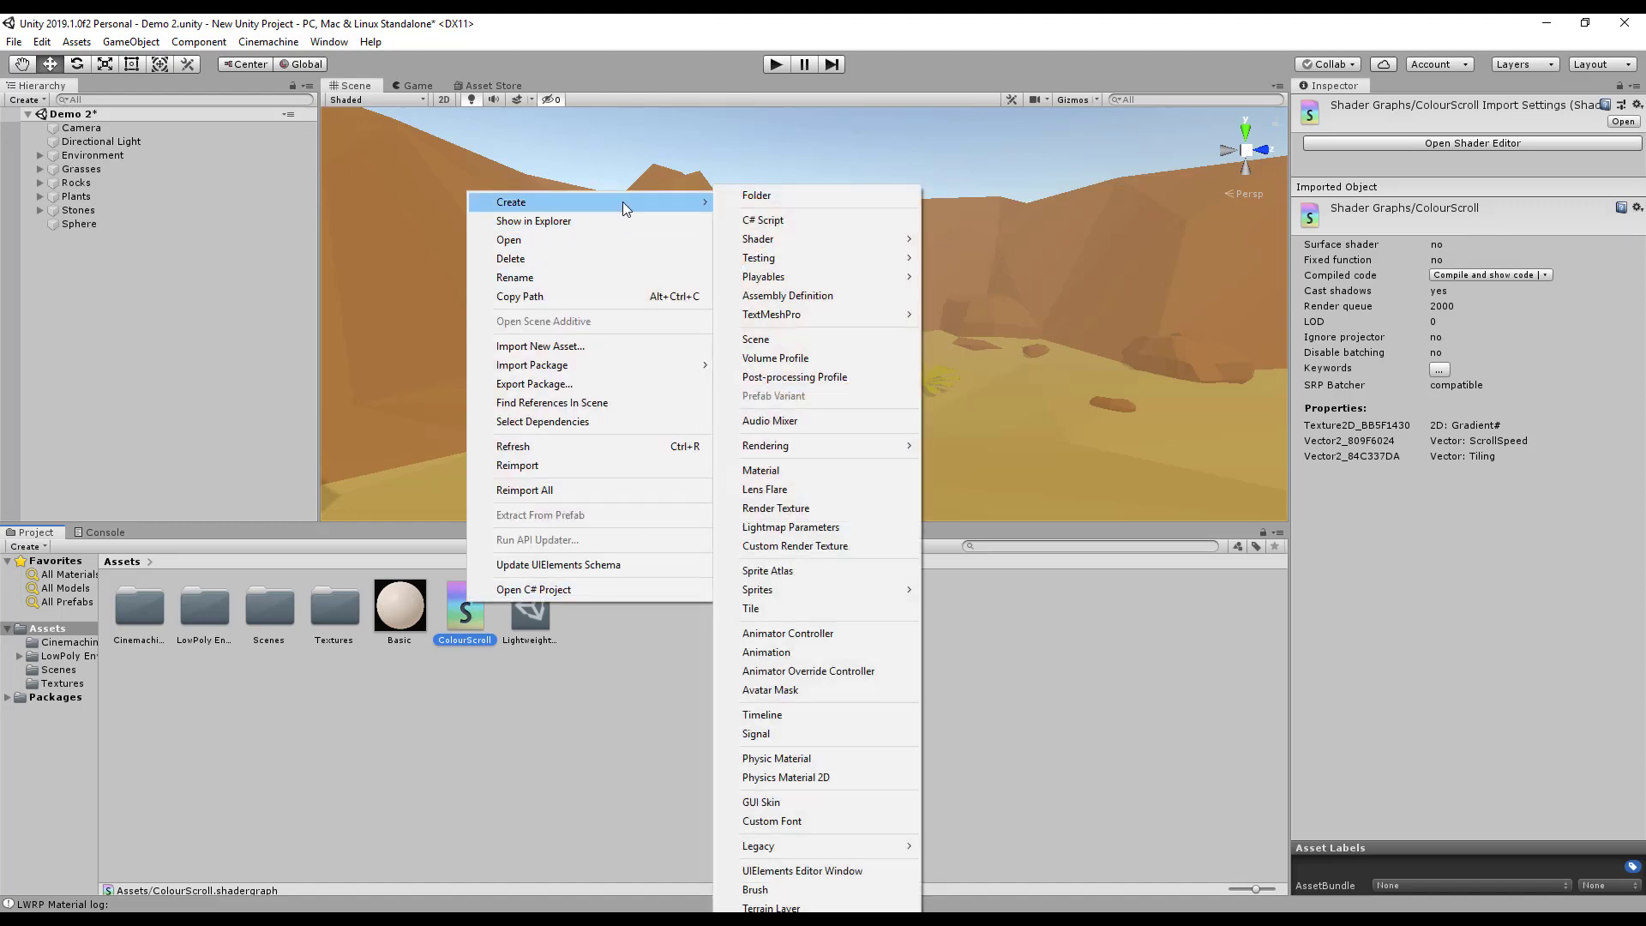
left_click(833, 470)
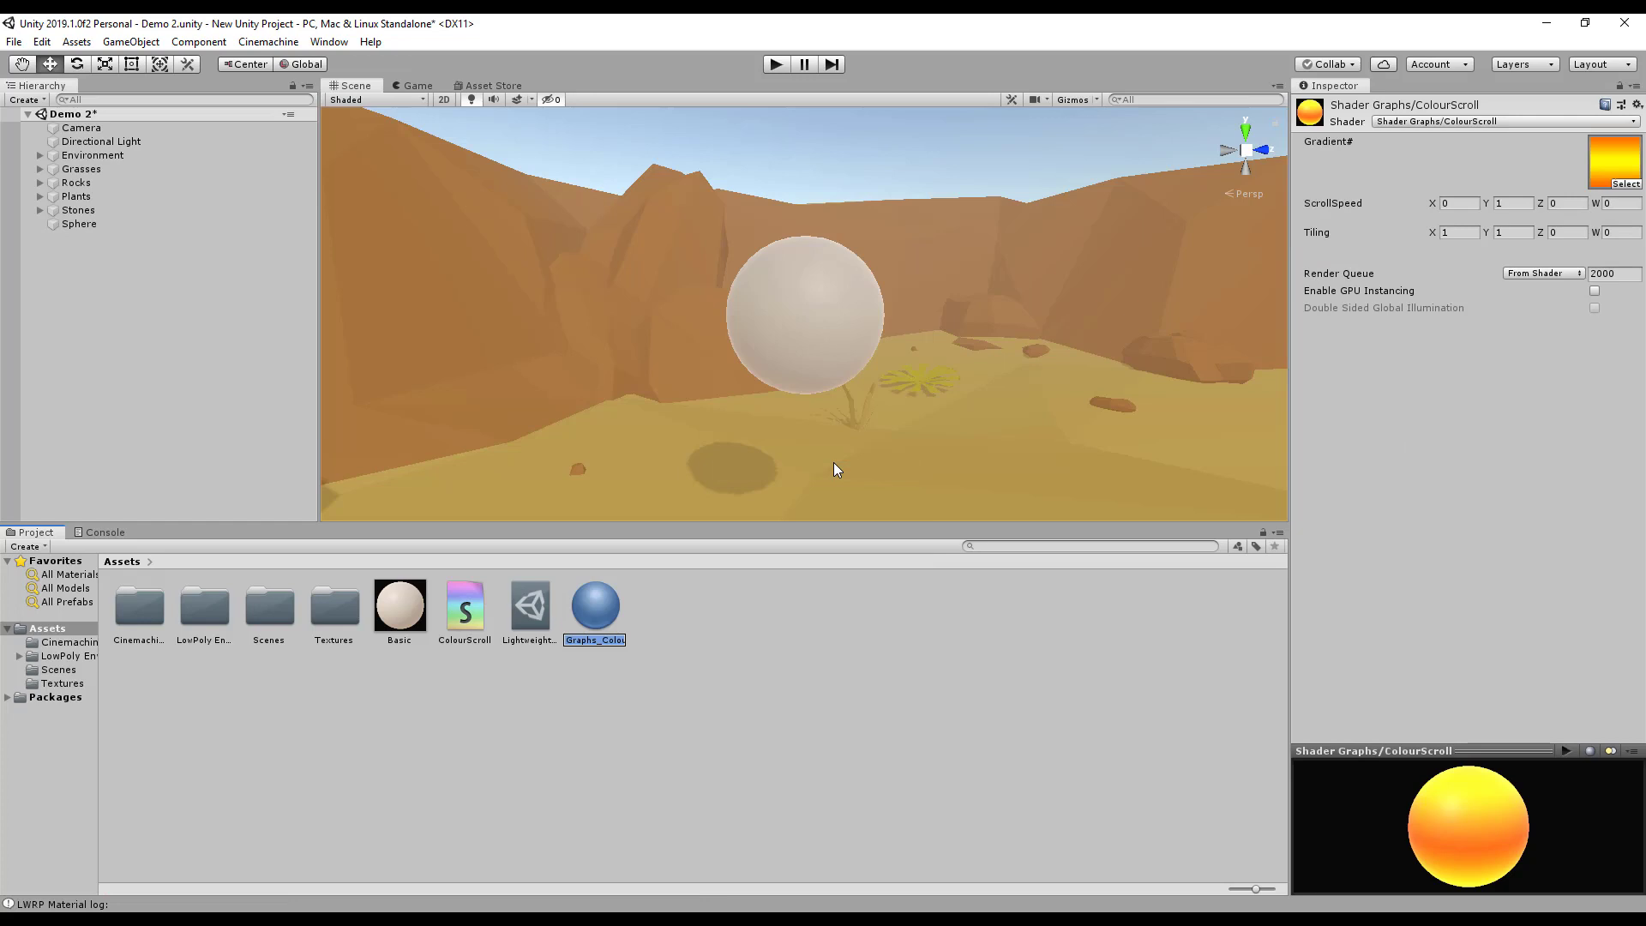
type("ColourScroll")
key("Return")
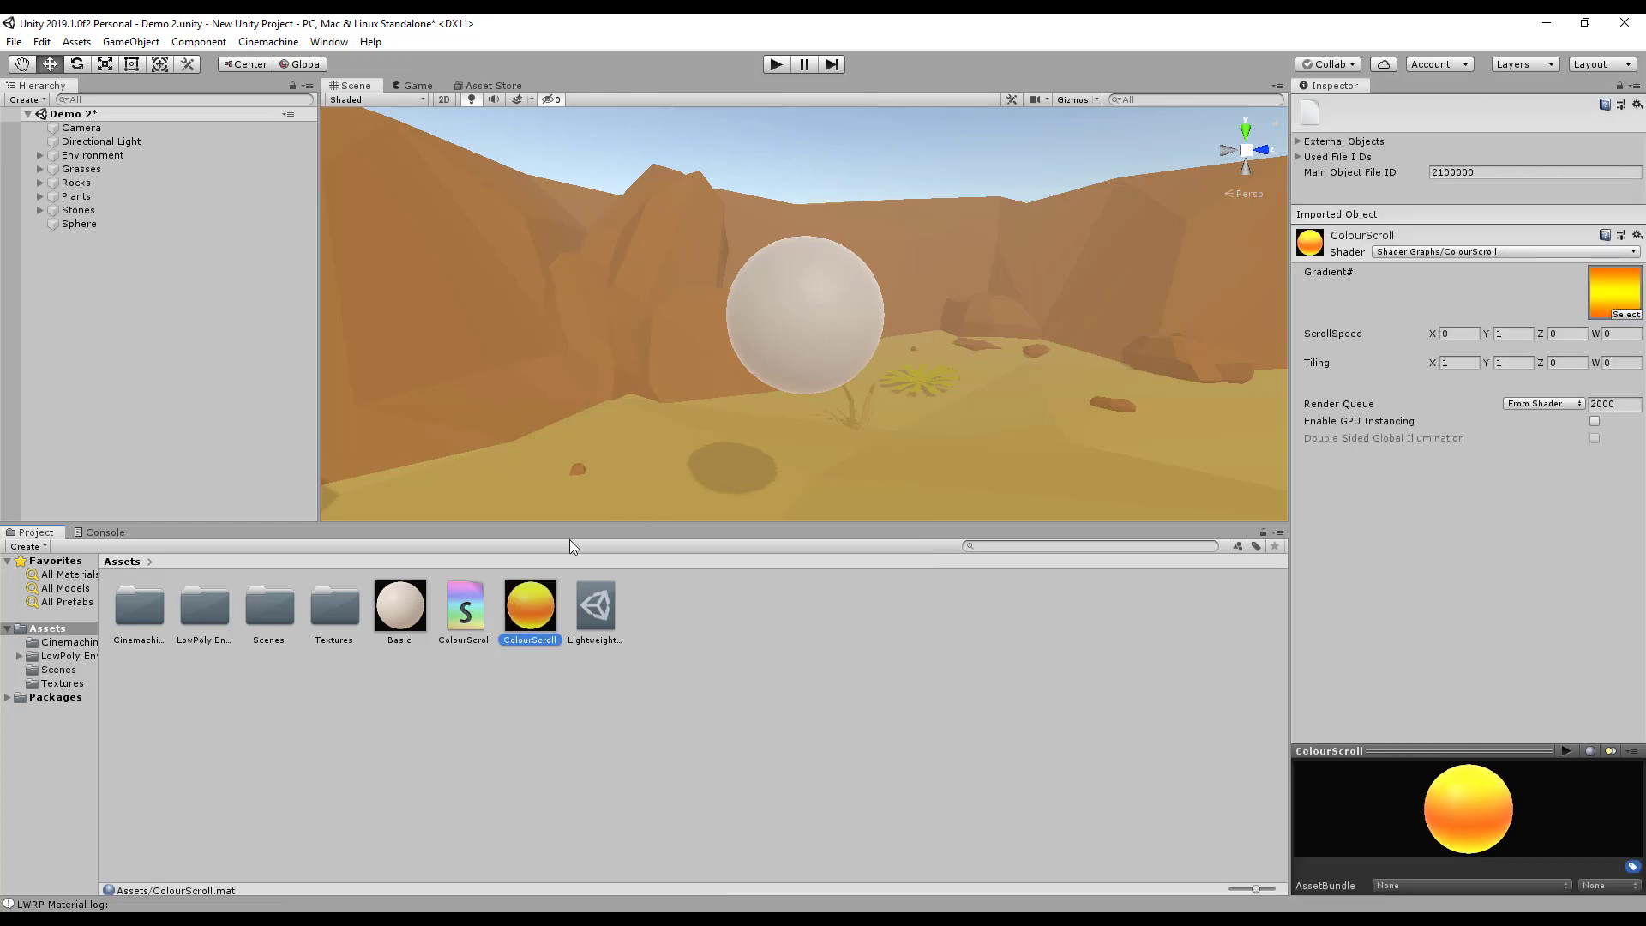
left_click_drag(528, 610, 802, 342)
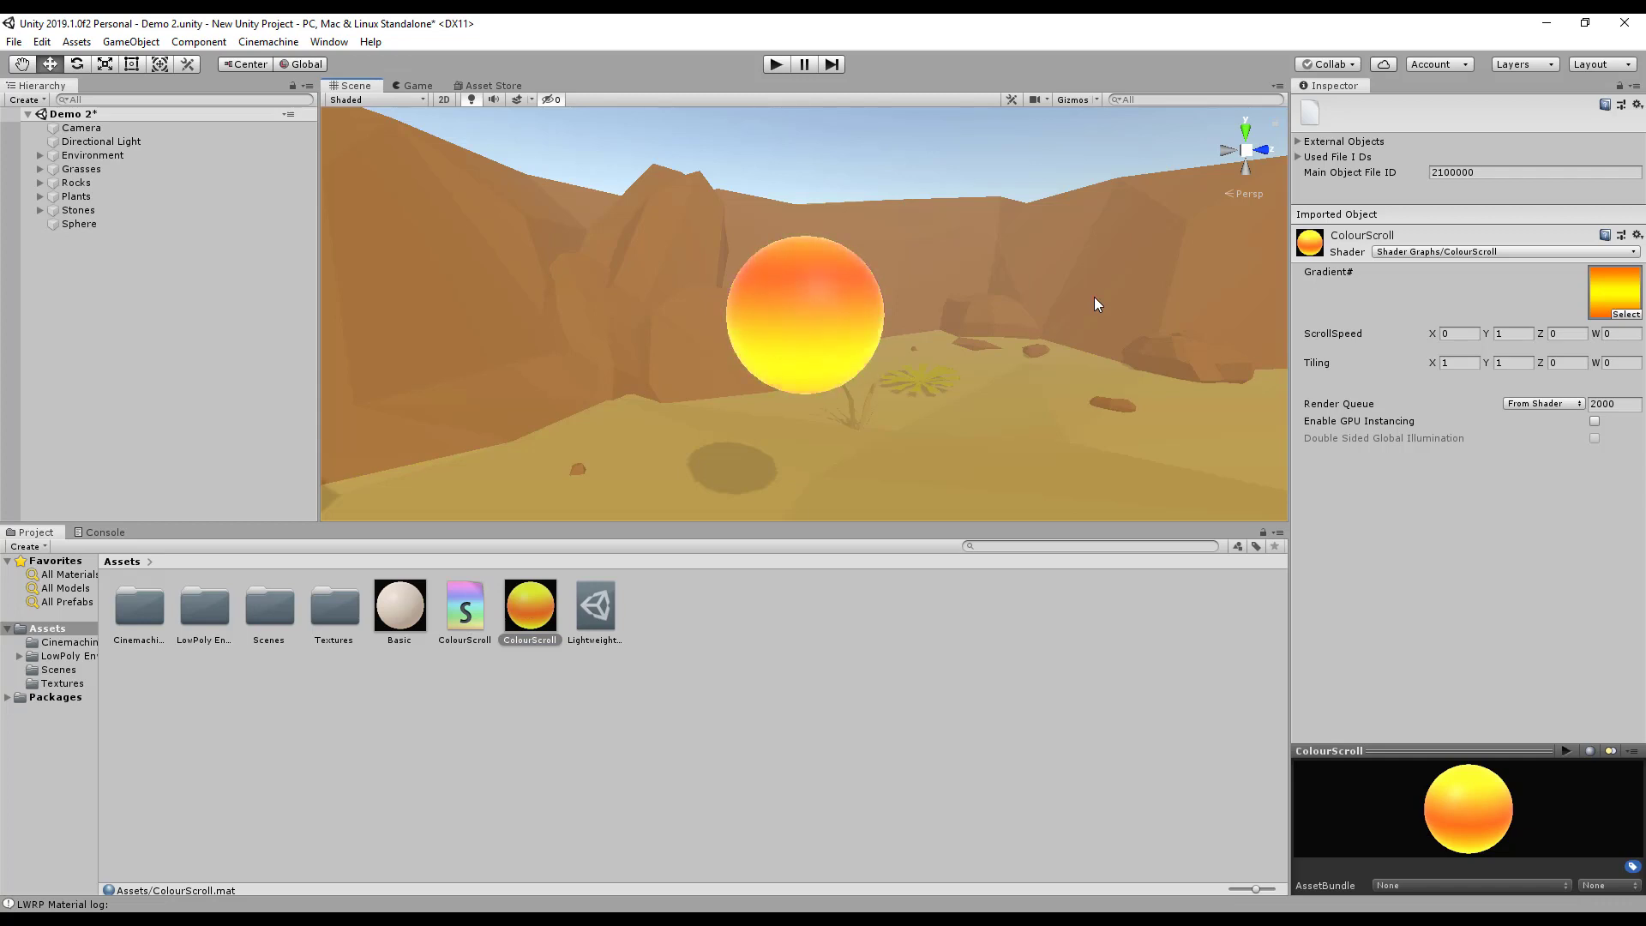
Try a ScrollSpeed of X 1 and Y 2 and a Tiling Y of 5 on the ColourScroll material
left_click(1515, 335)
type("2")
left_click(1454, 334)
type("1")
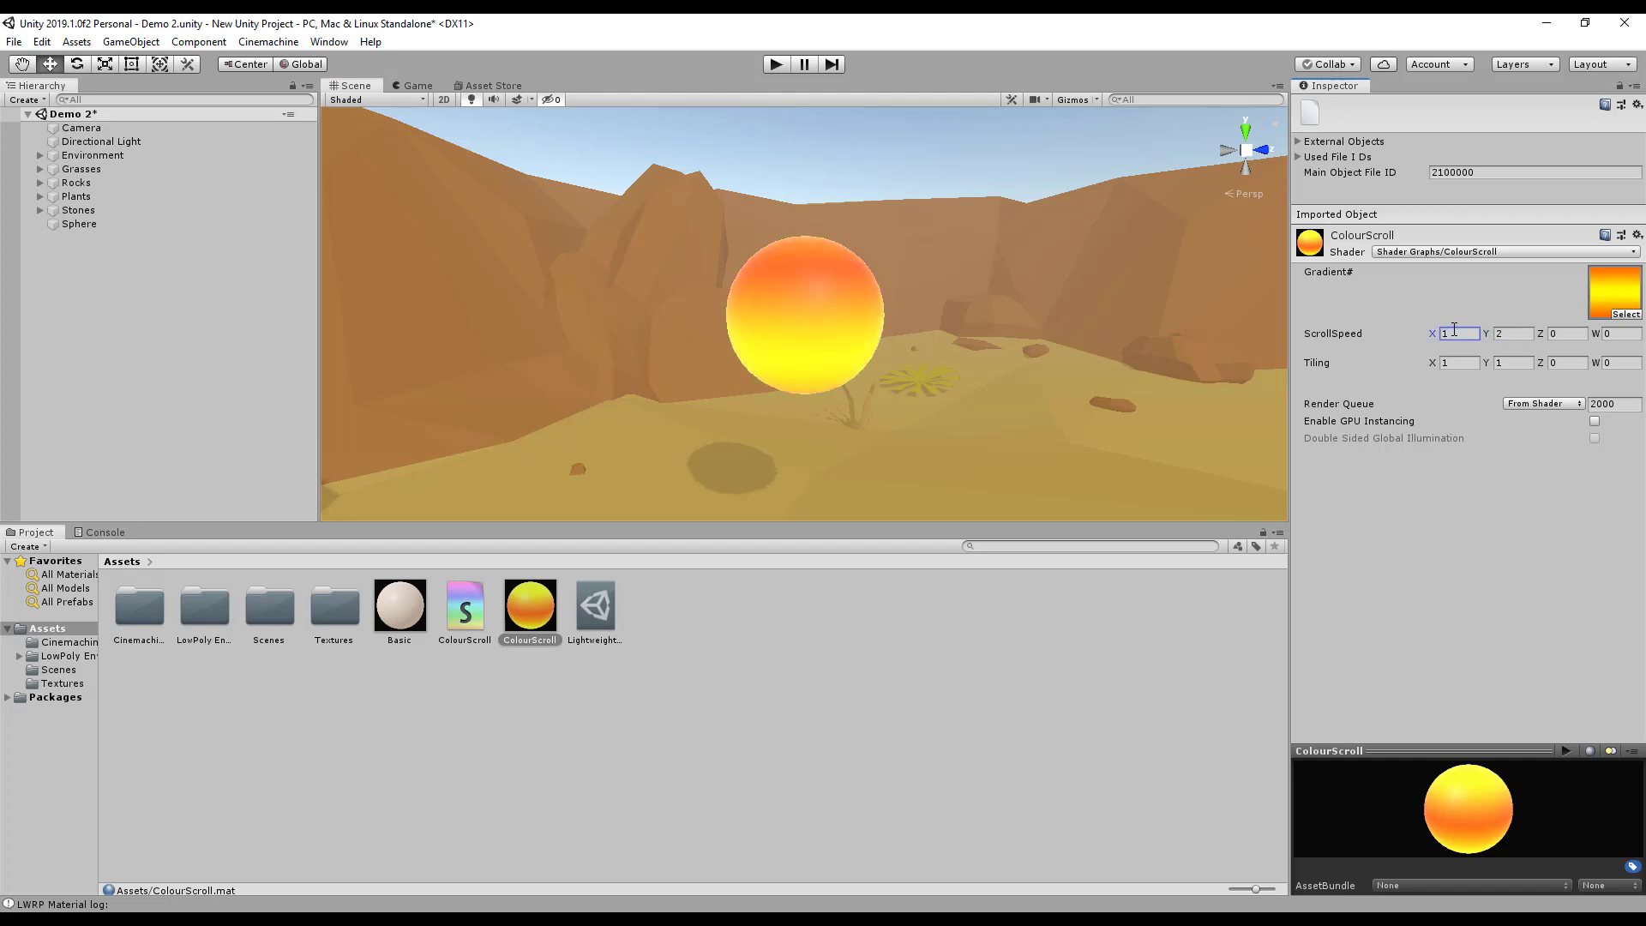
left_click(1514, 363)
type("5")
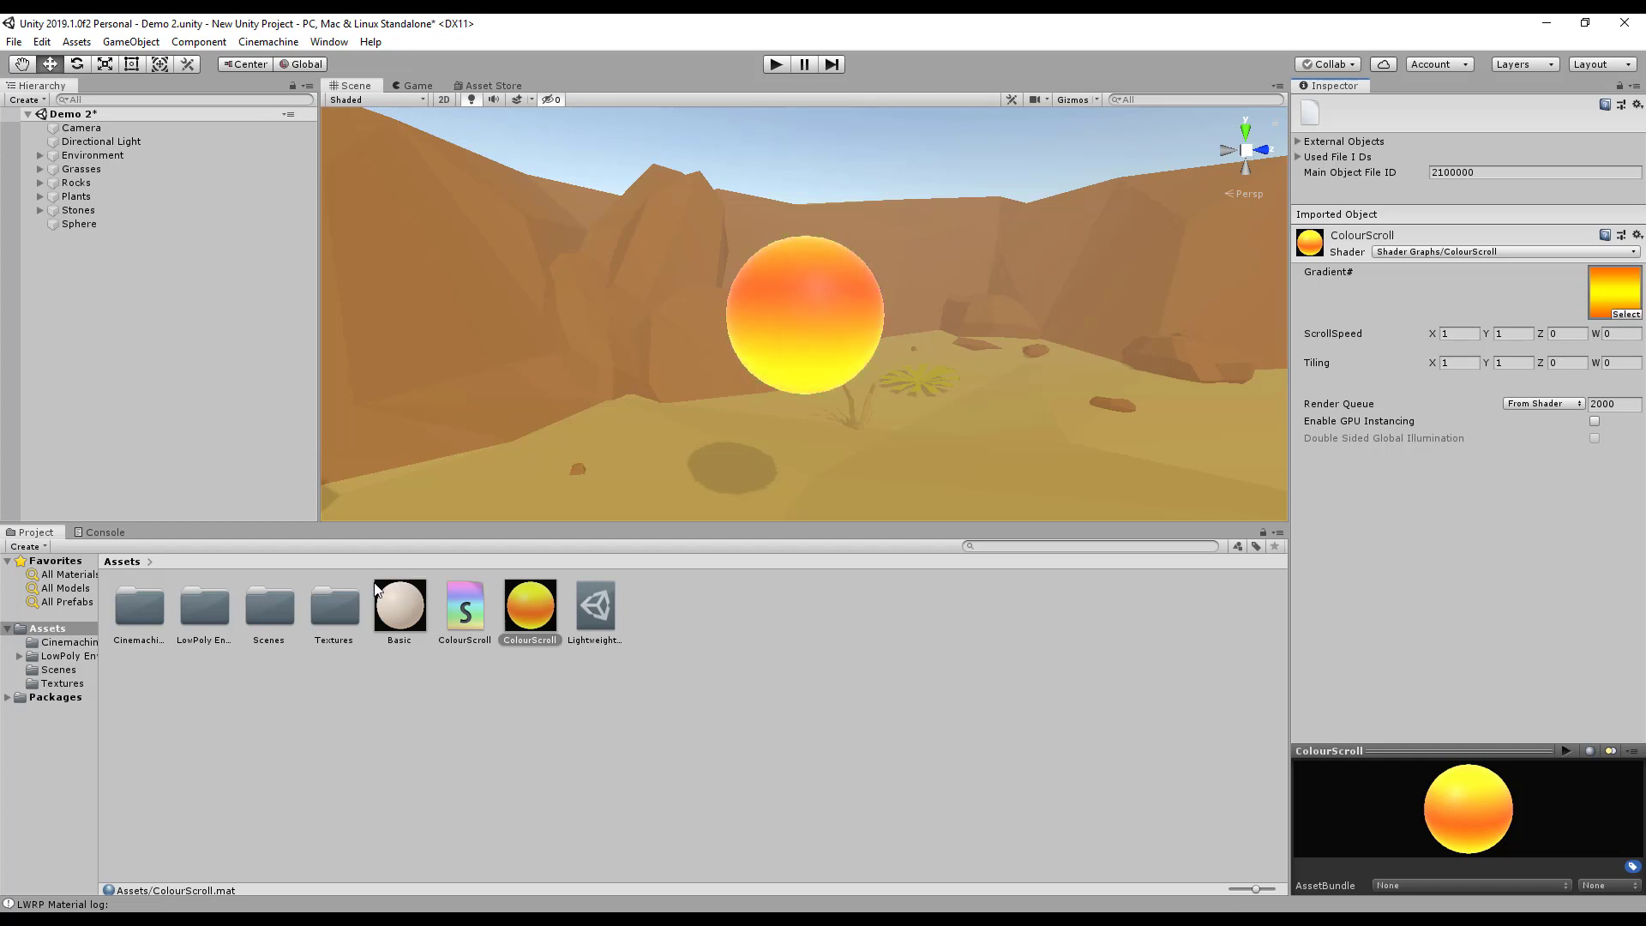
Assign the Water texture from the Textures folder to the ColourScroll material's Gradient property
double_click(333, 607)
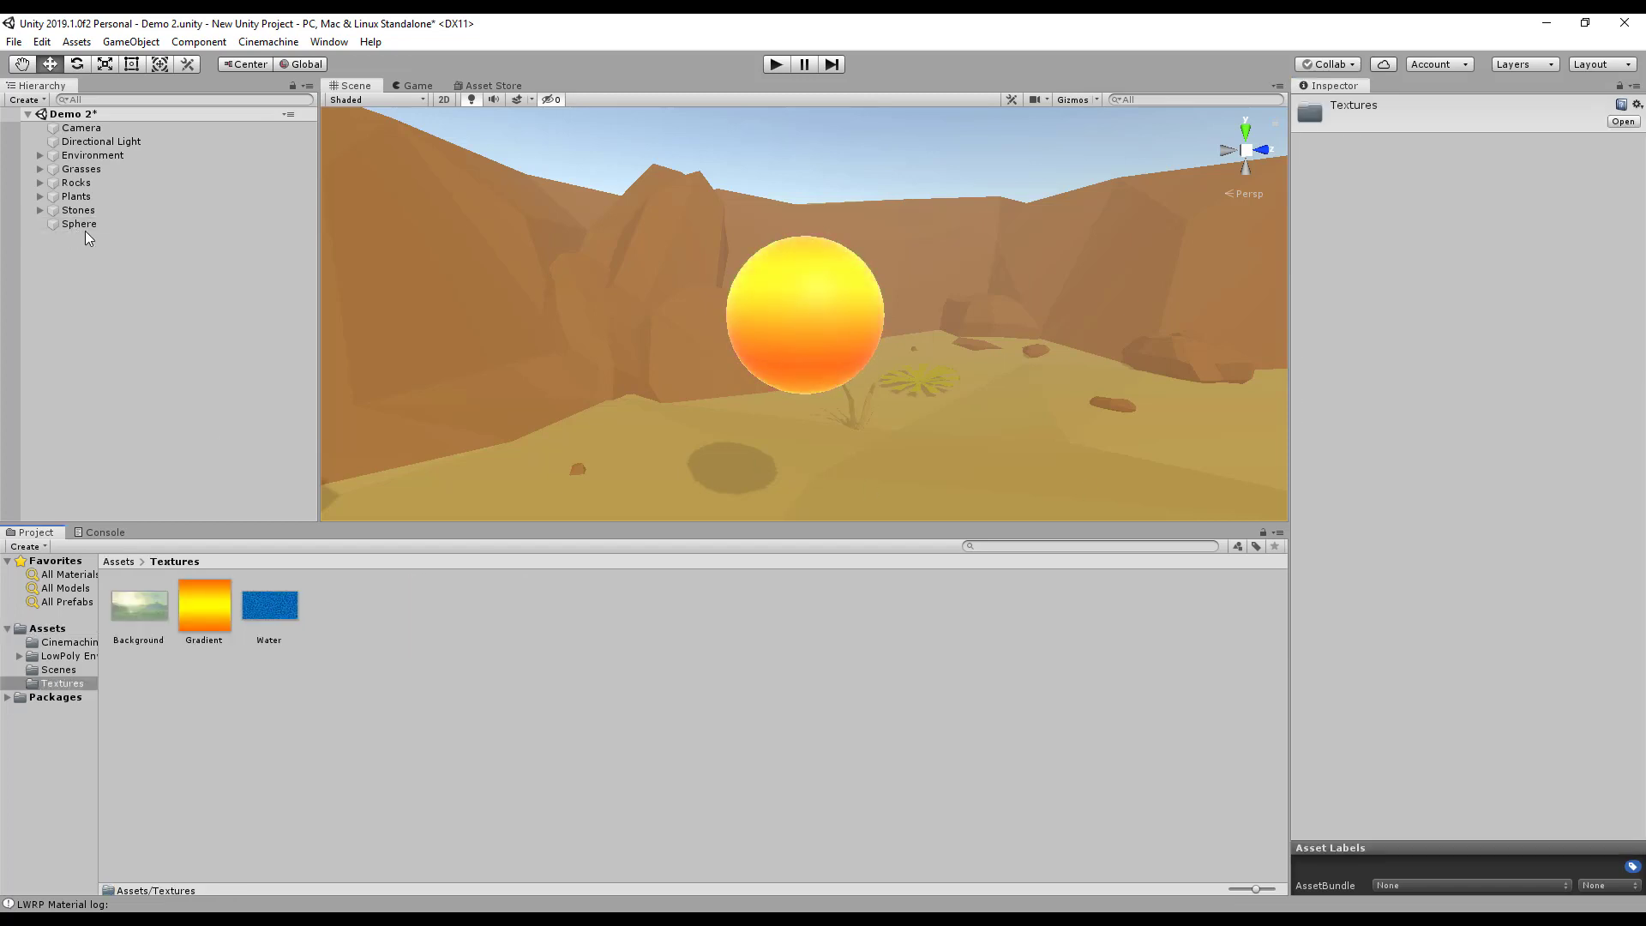
left_click(47, 628)
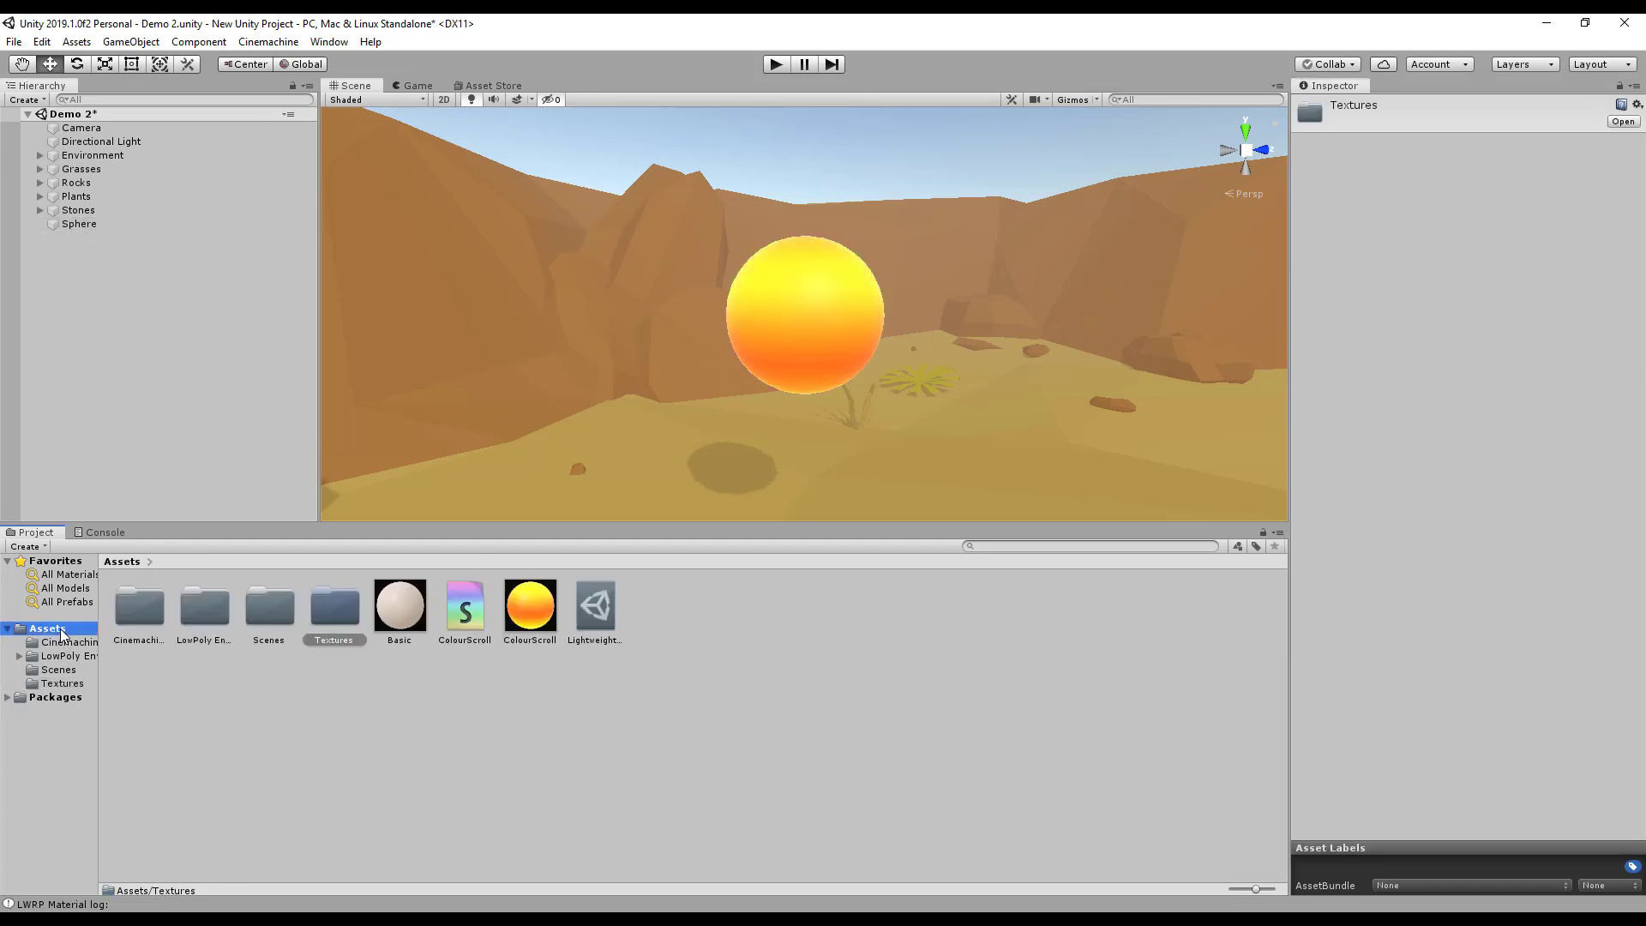
left_click(531, 613)
left_click(60, 683)
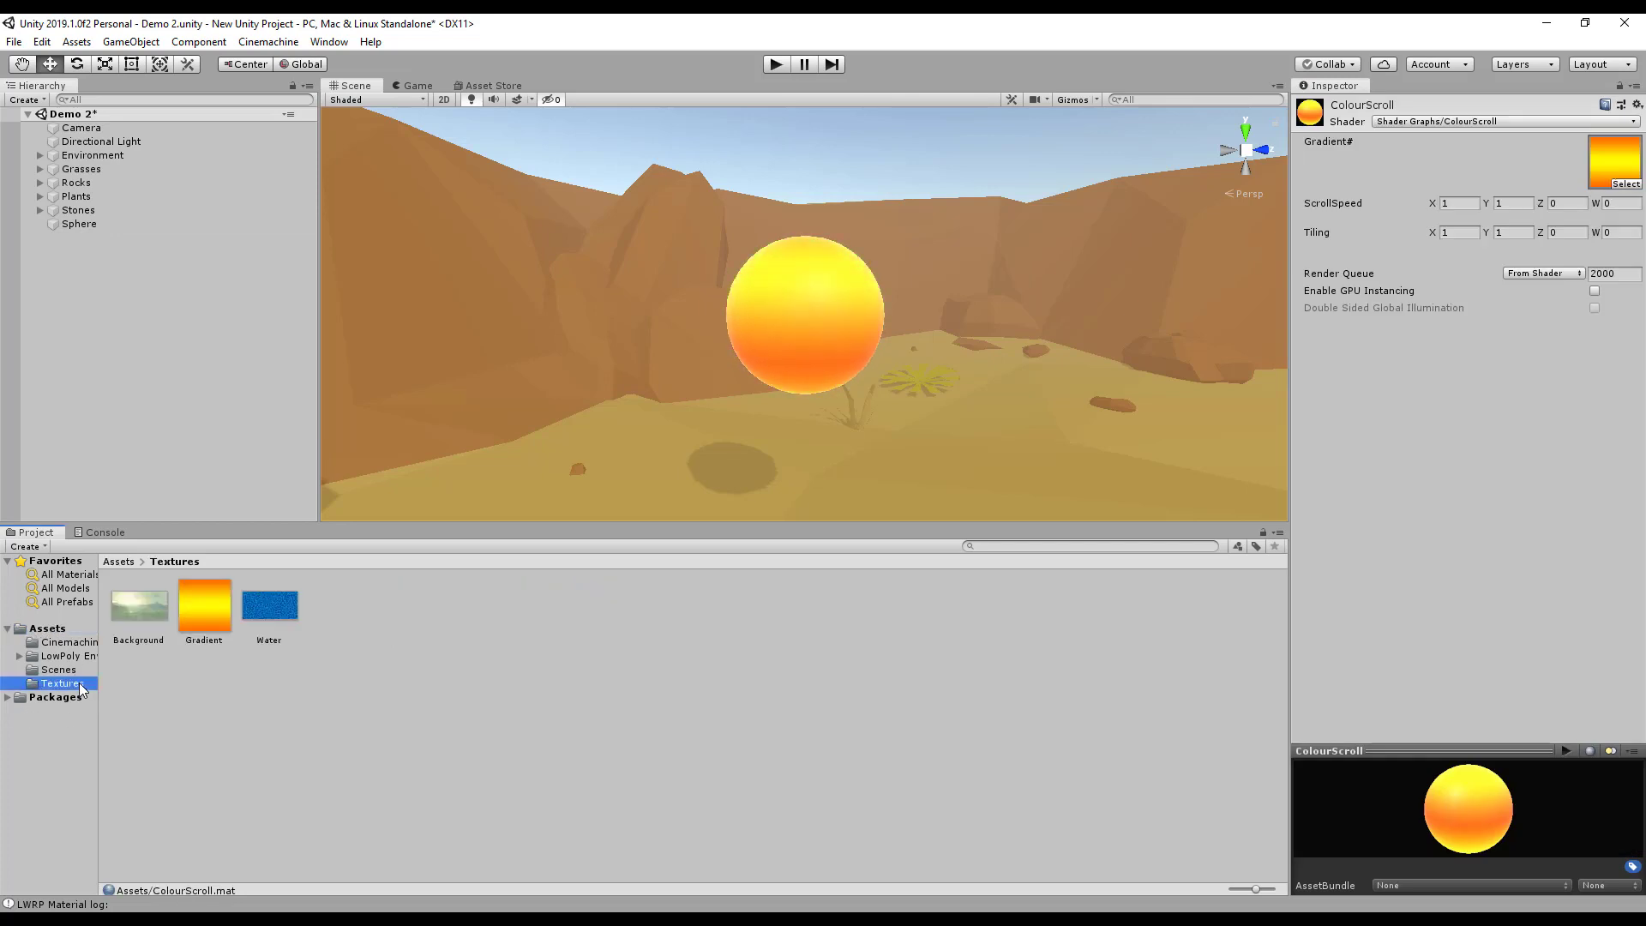
left_click_drag(283, 616, 1613, 167)
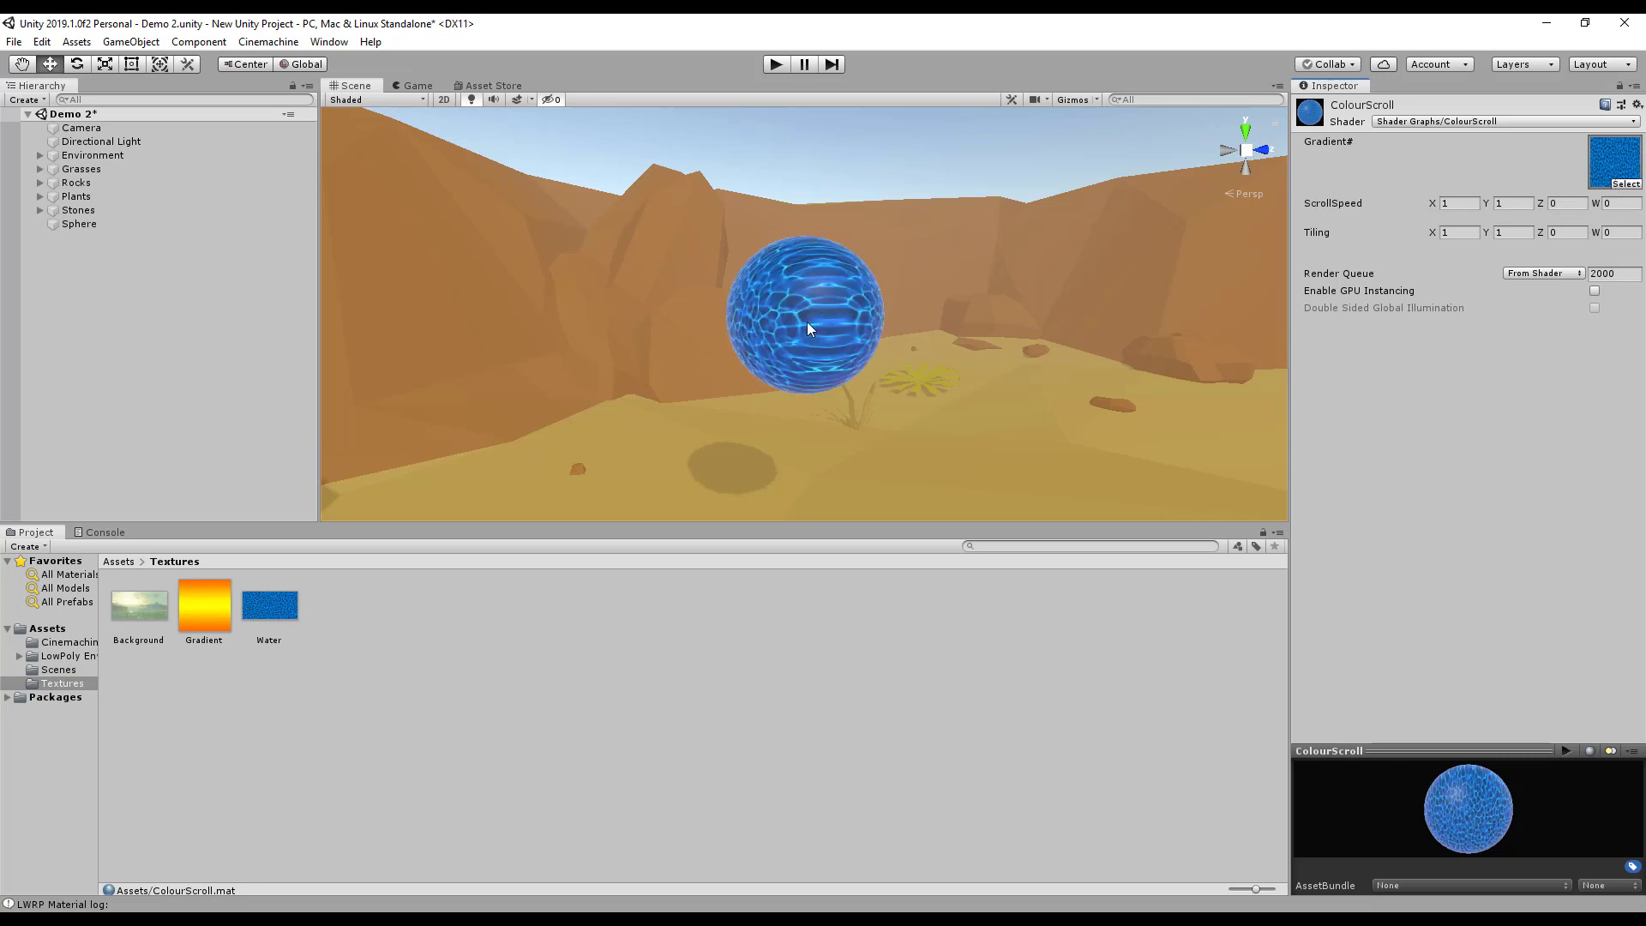
Set the ColourScroll material's ScrollSpeed X and Y to 0.1
left_click(1472, 206)
type("0.1")
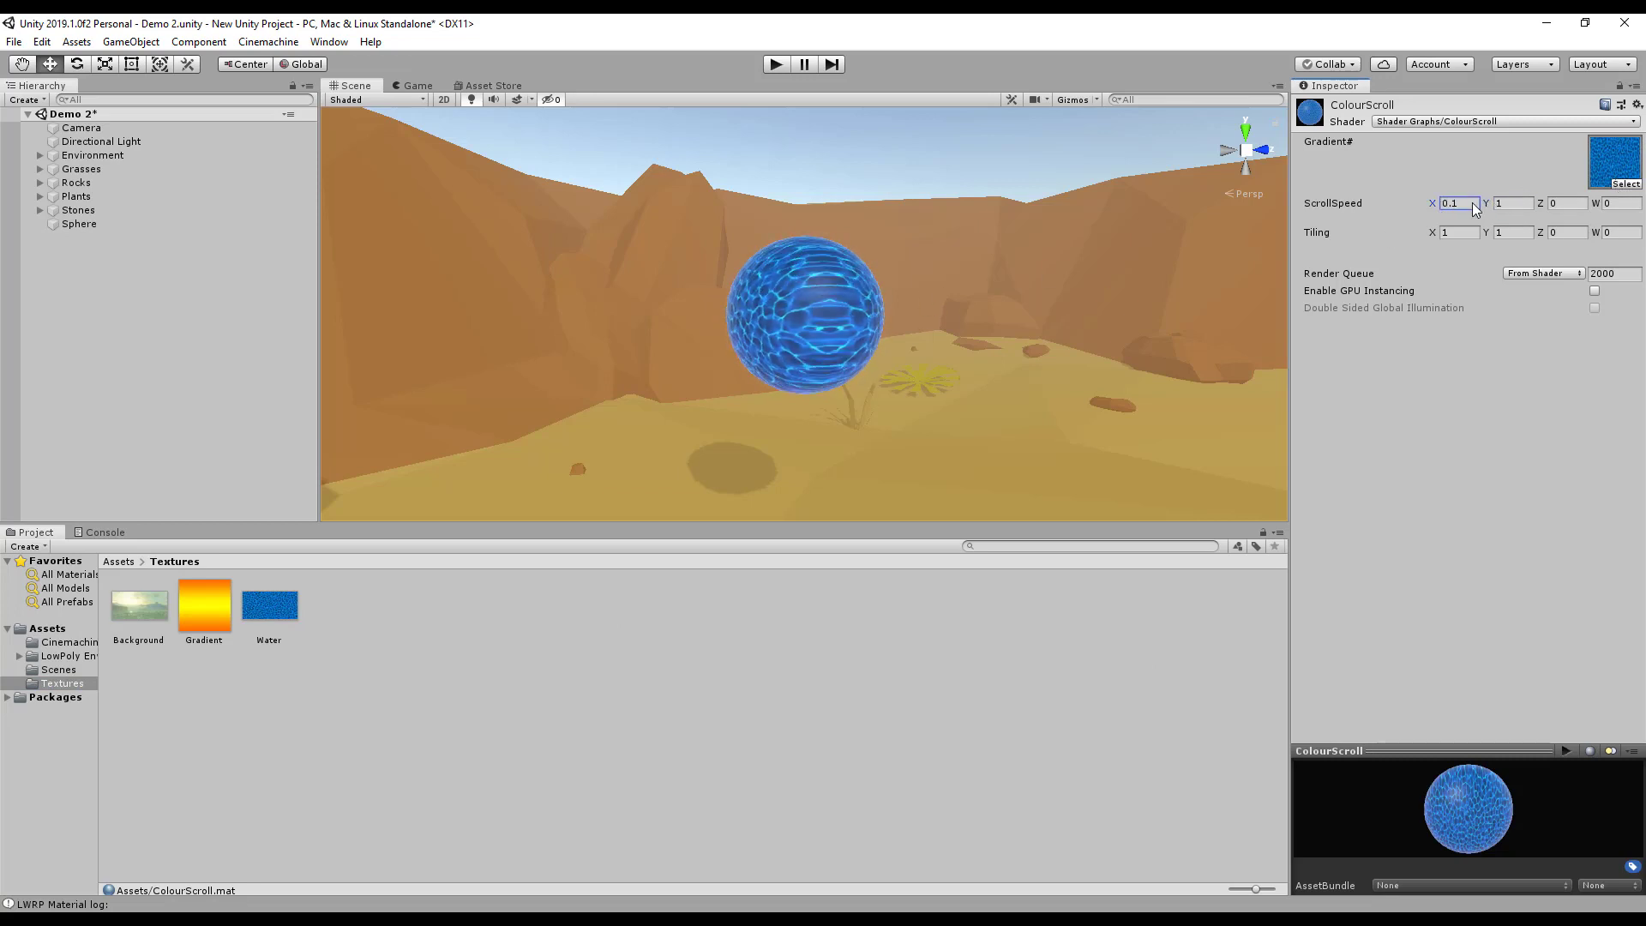
key("Tab")
type("0.1")
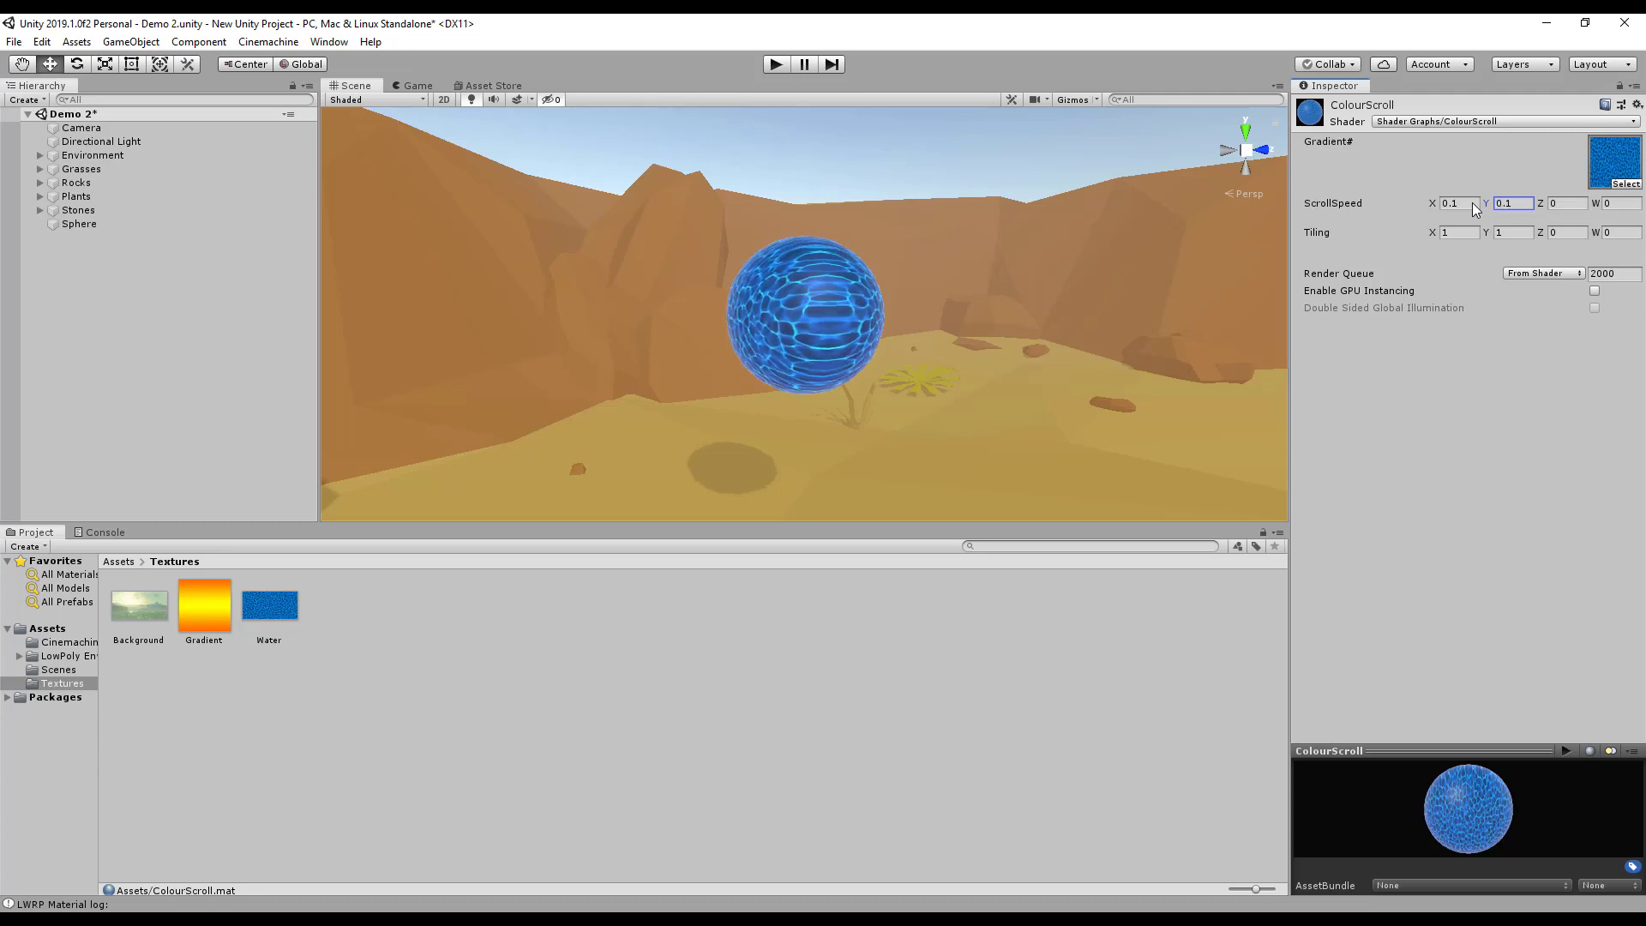
Replace the Water texture in the ColourScroll material's Gradient property with the Gradient texture
left_click(1614, 183)
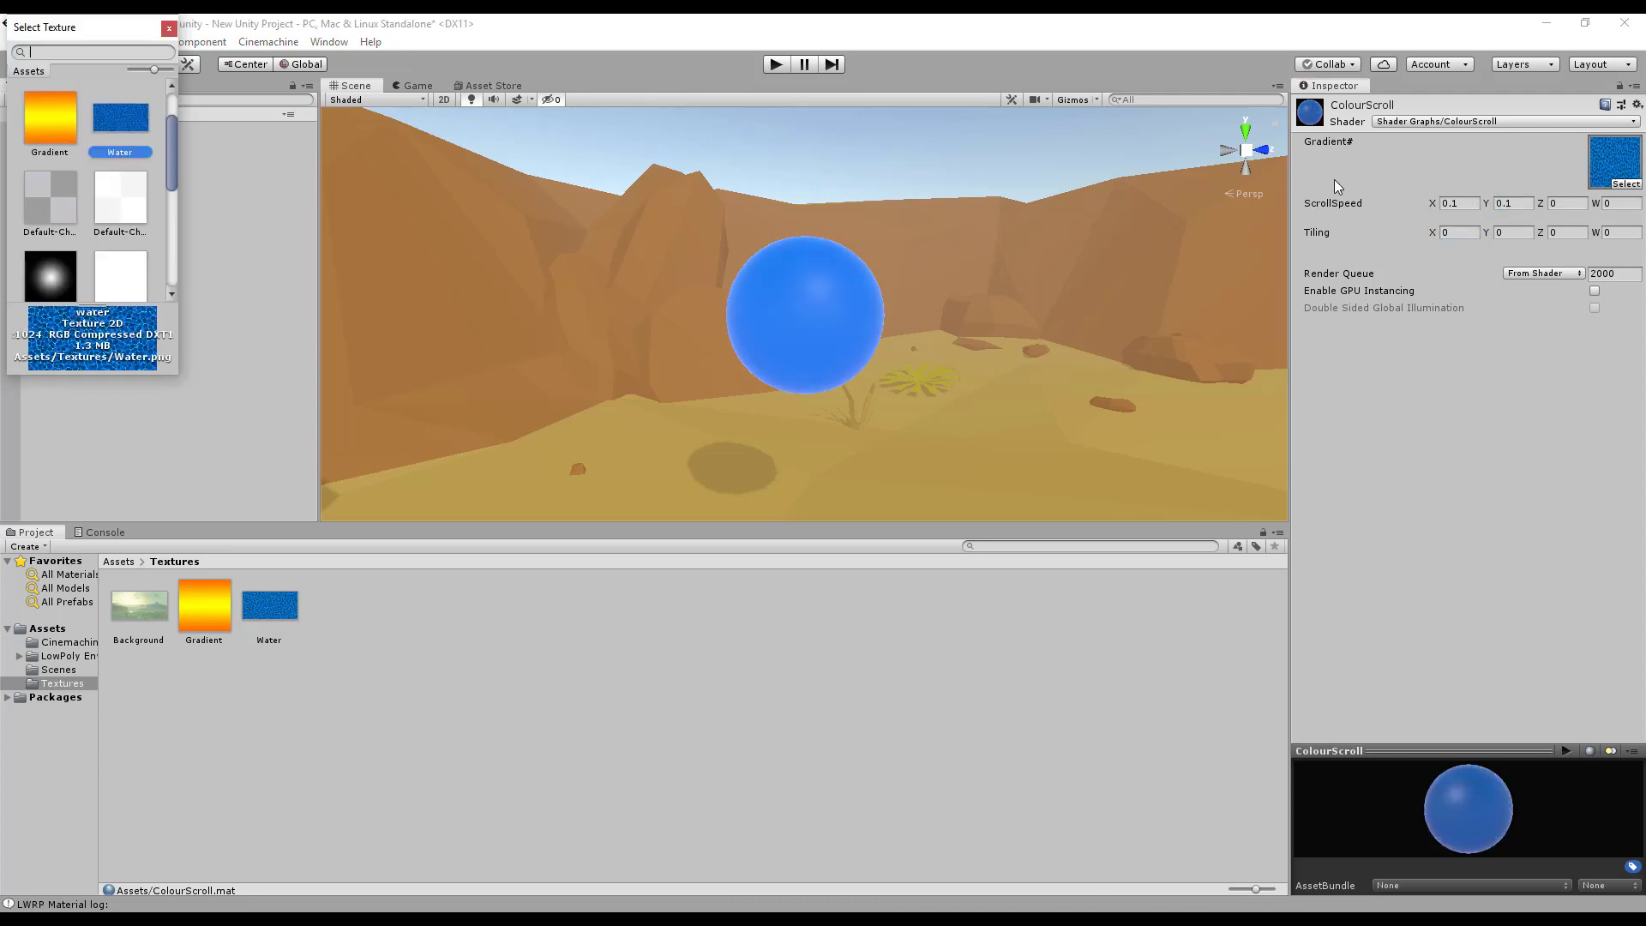
left_click(50, 117)
left_click(168, 28)
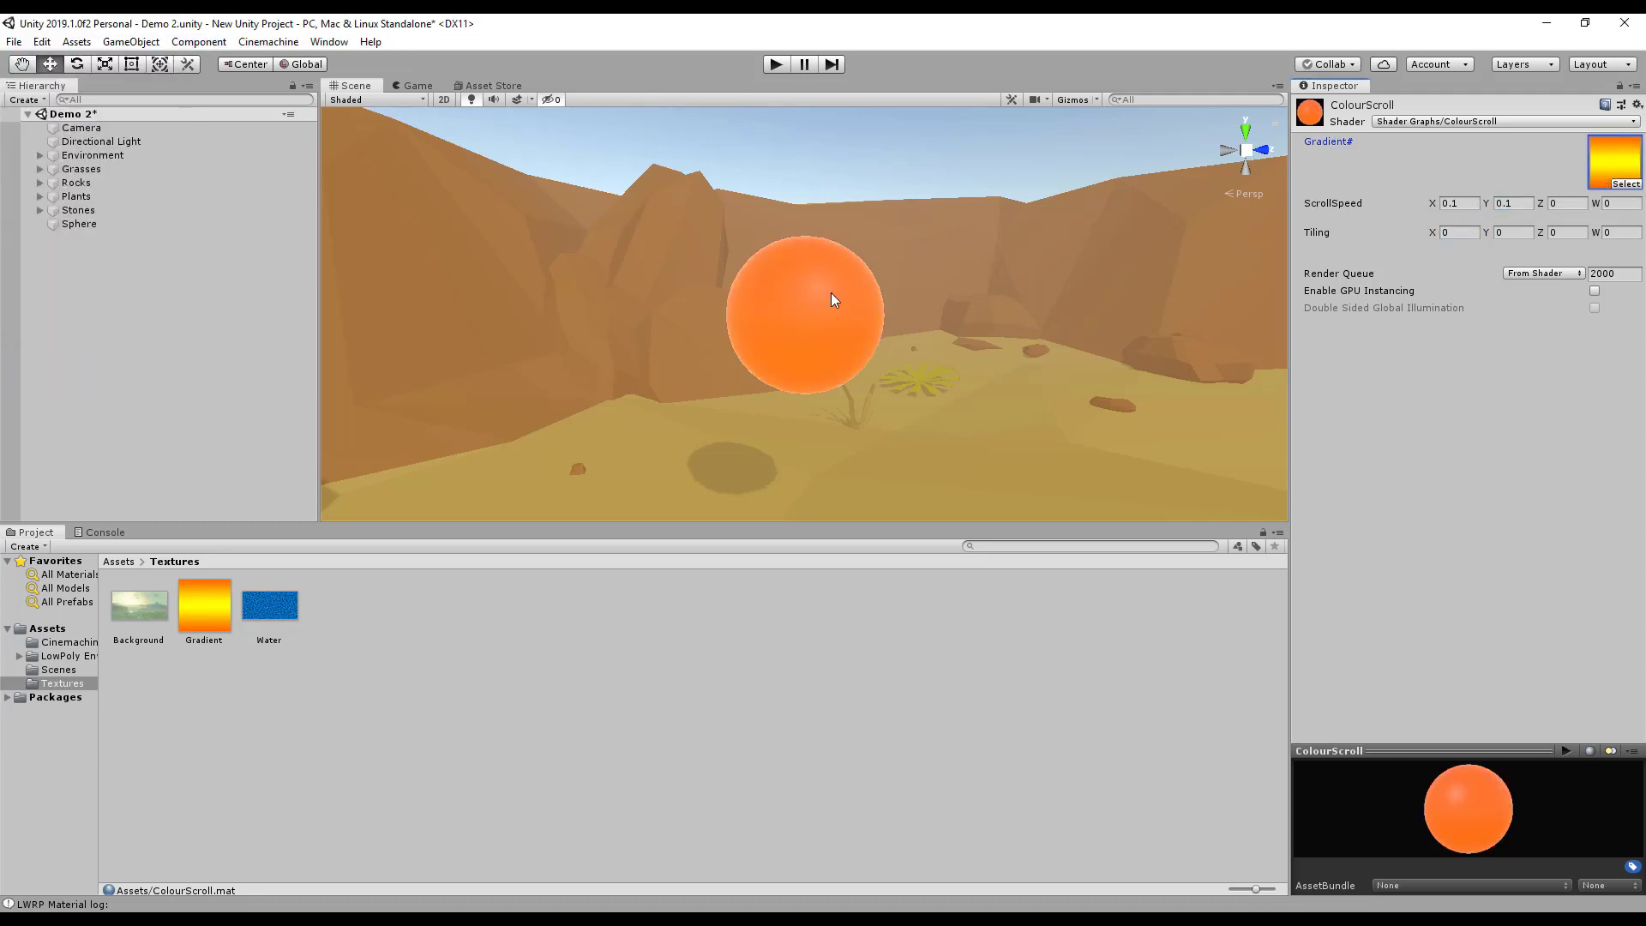